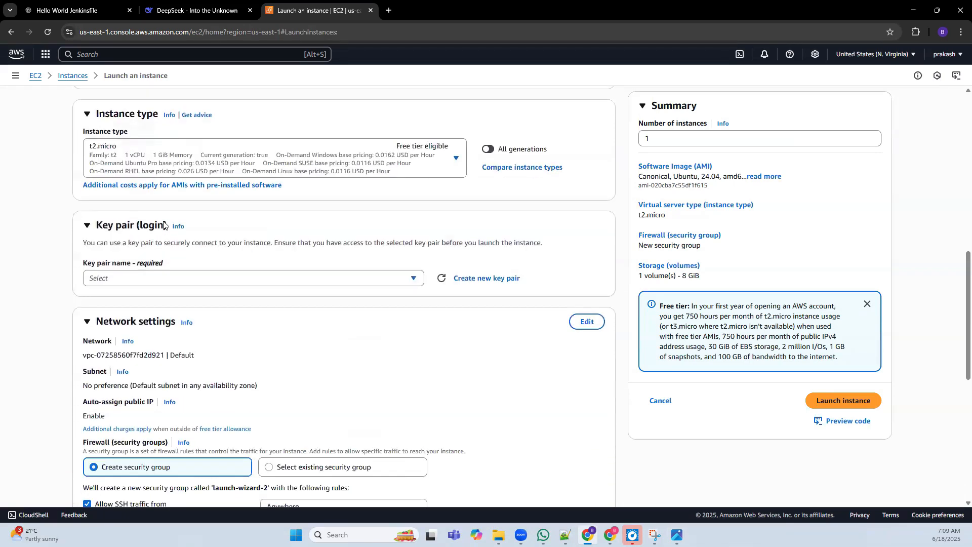
Choose the ubuntu-nvirginia key pair for the new instance
left_click(160, 230)
left_click(139, 283)
scroll(233, 249, "down", 3)
scroll(232, 249, "down", 1)
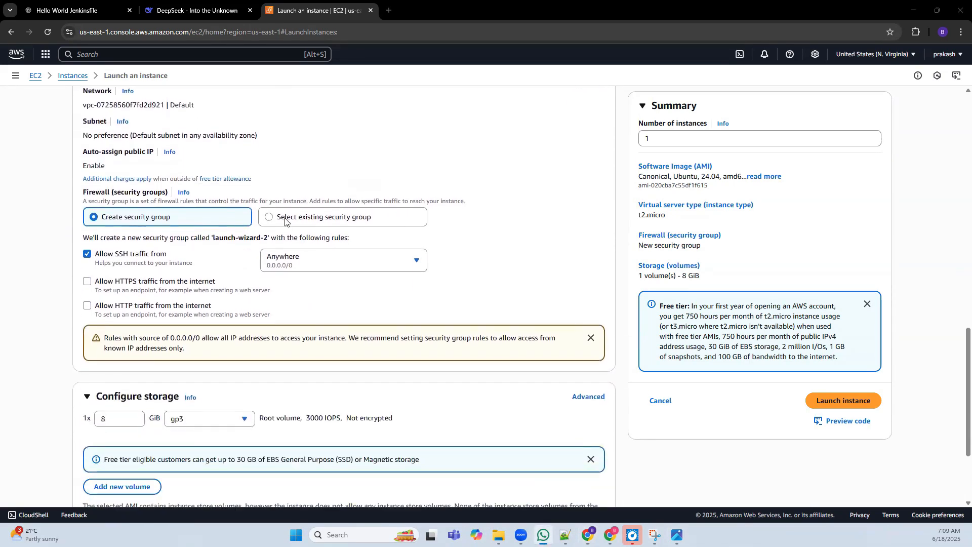
Assign the existing security group linux-sec-group to the instance and launch it
left_click(271, 217)
left_click(114, 254)
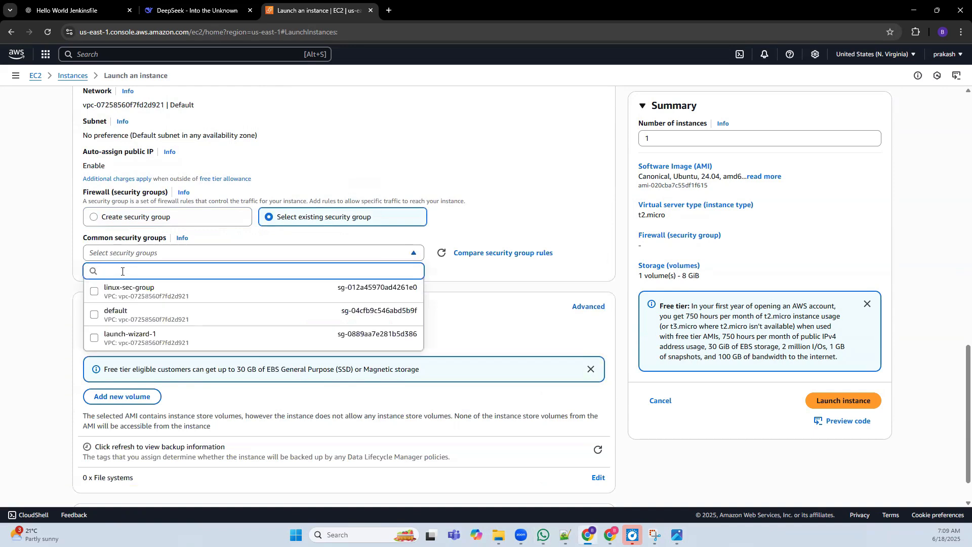
left_click(114, 287)
scroll(107, 297, "down", 2)
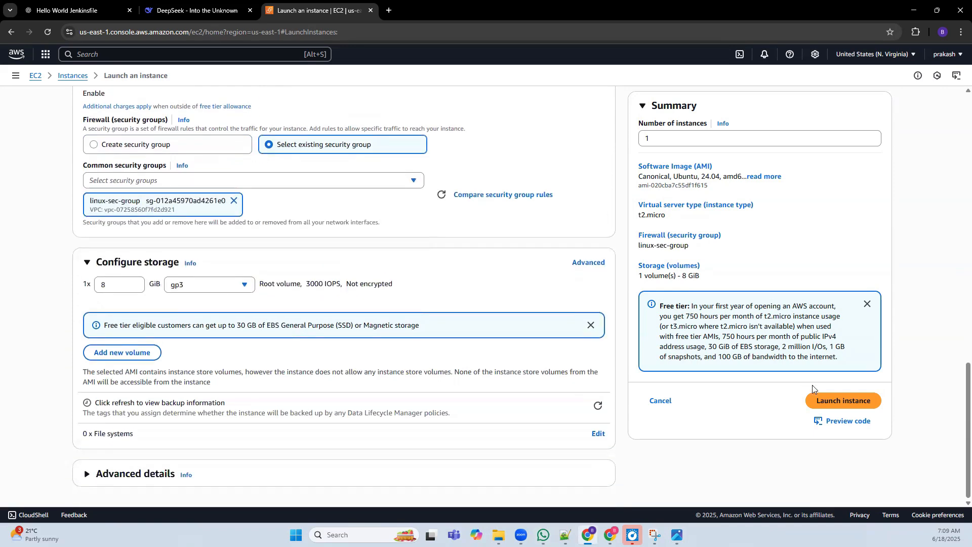
left_click(815, 401)
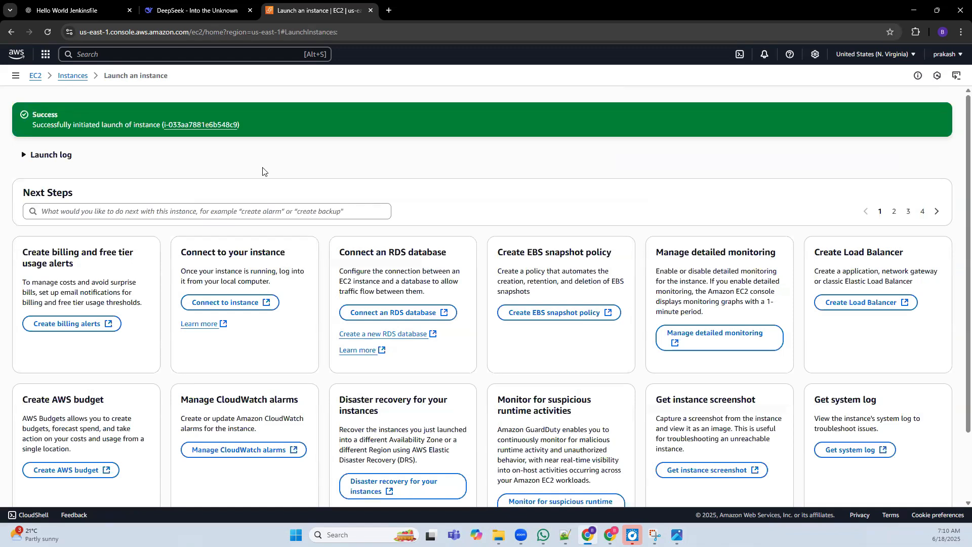
Open the newly launched instance's details and examine its public DNS name and public IPv4 address
left_click(181, 125)
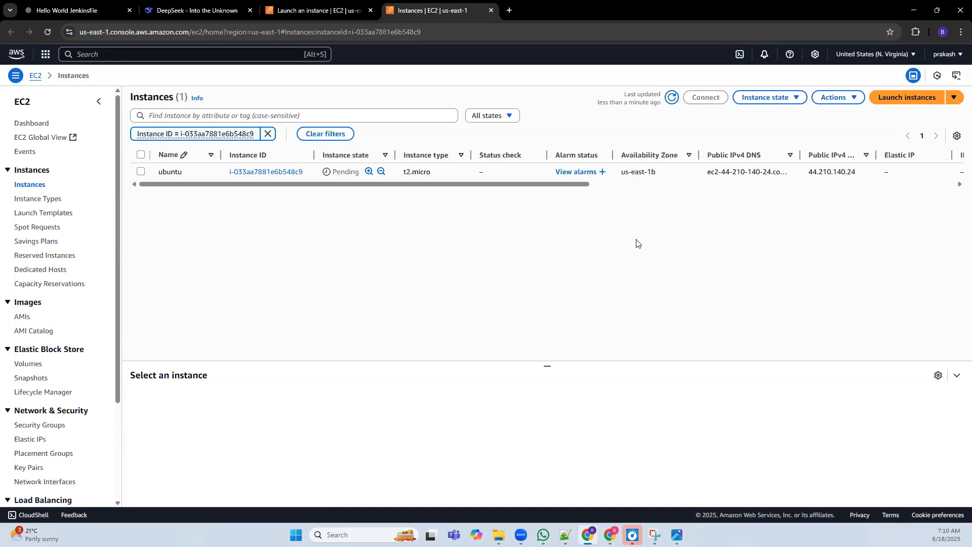
left_click(248, 172)
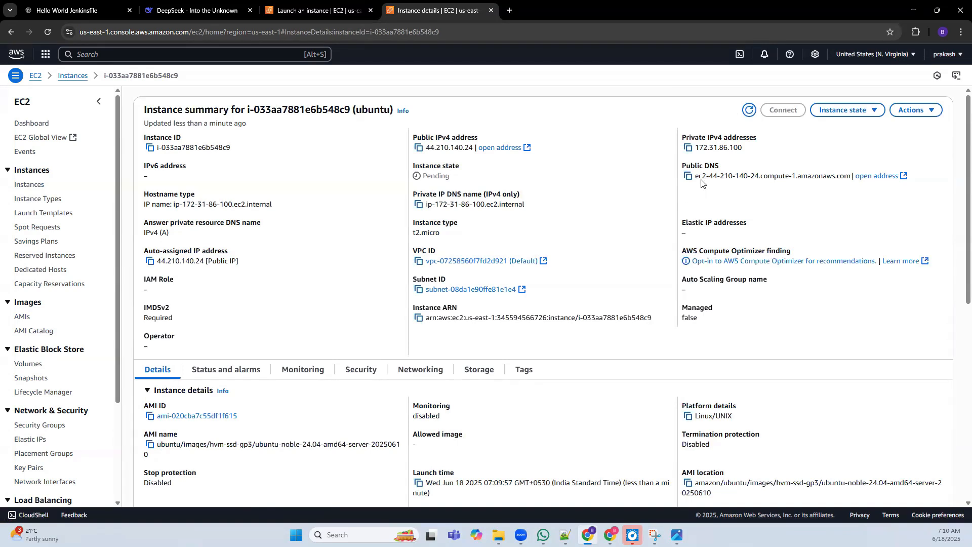
left_click_drag(682, 165, 851, 175)
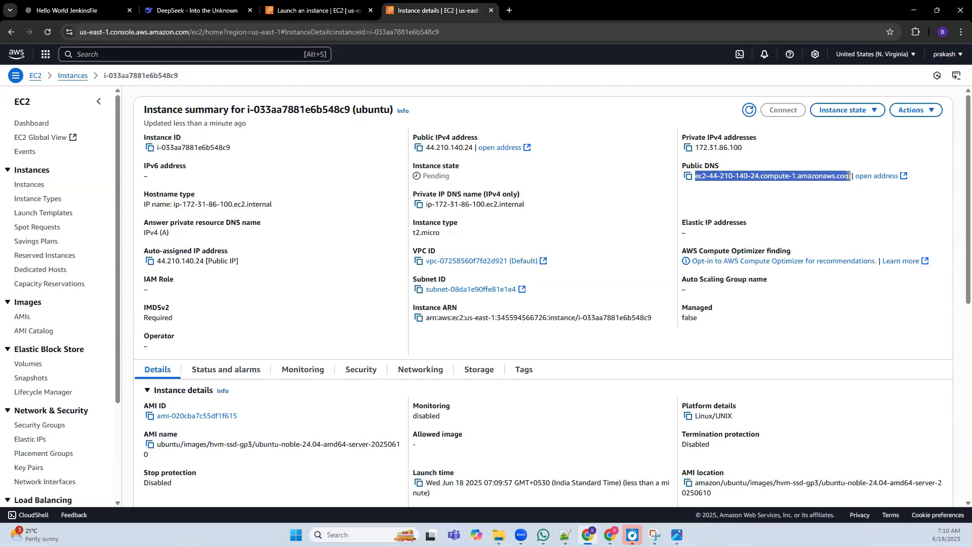
left_click(766, 195)
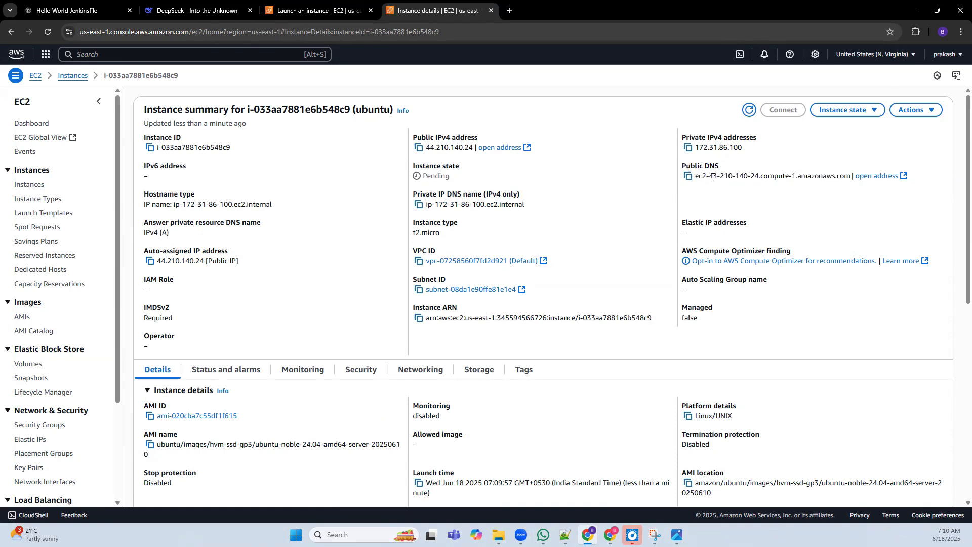
left_click_drag(695, 176, 853, 176)
left_click(778, 180)
left_click_drag(425, 147, 474, 148)
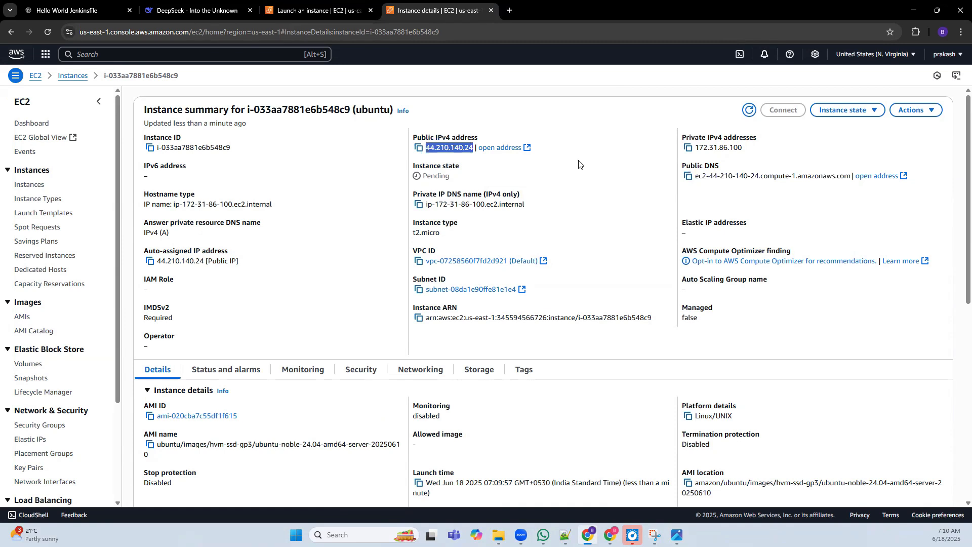
left_click(450, 146)
left_click_drag(426, 147, 473, 146)
left_click_drag(695, 176, 849, 175)
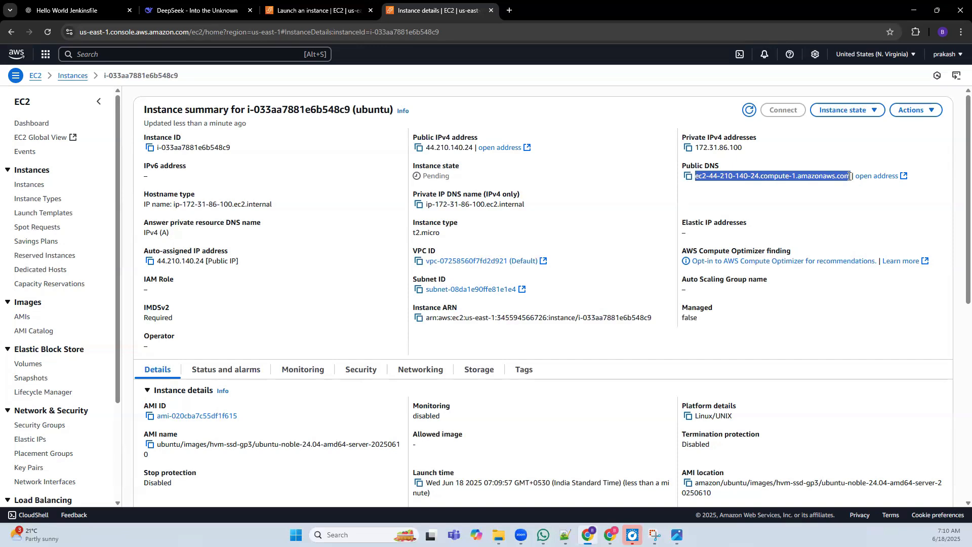
left_click(782, 175)
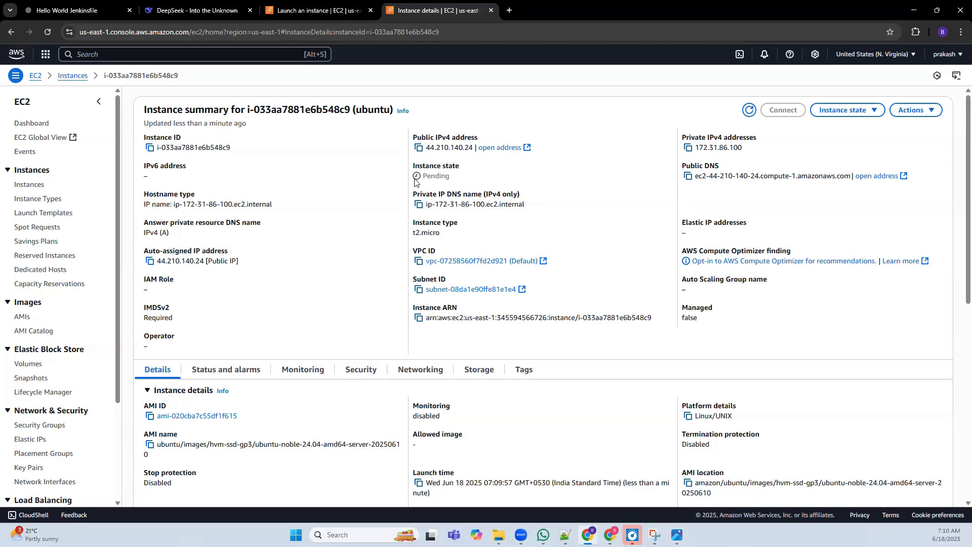
Refresh the instance summary and connect to the instance through EC2 Instance Connect
left_click(749, 110)
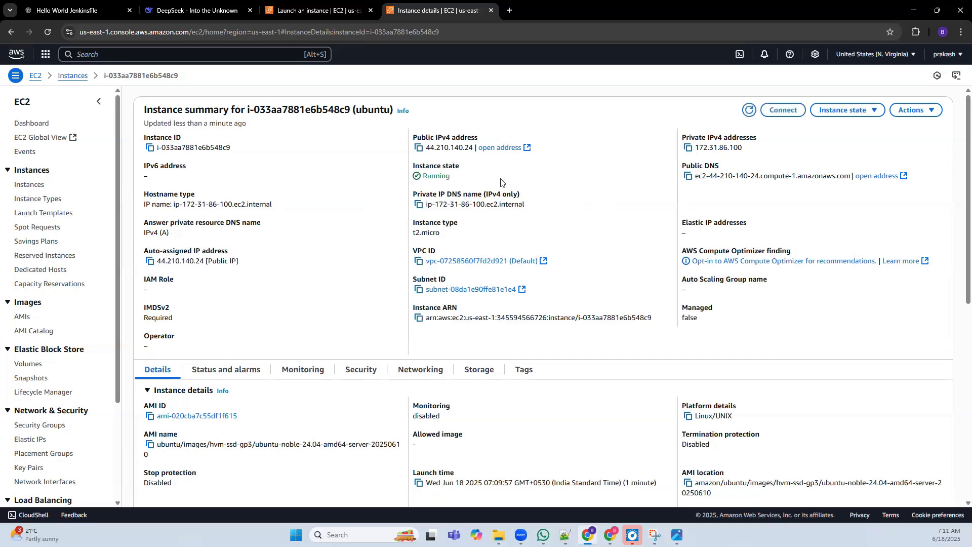
left_click(782, 112)
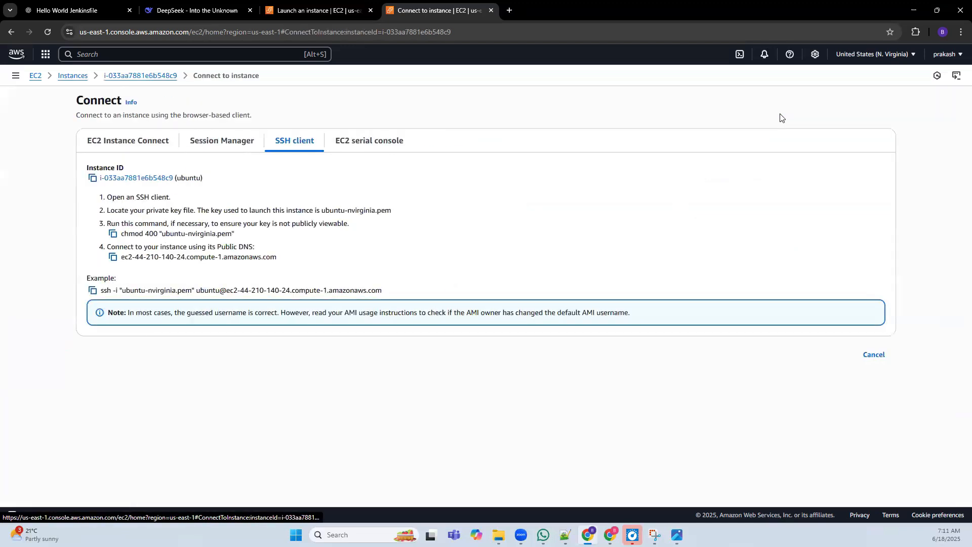
left_click(123, 143)
left_click(864, 368)
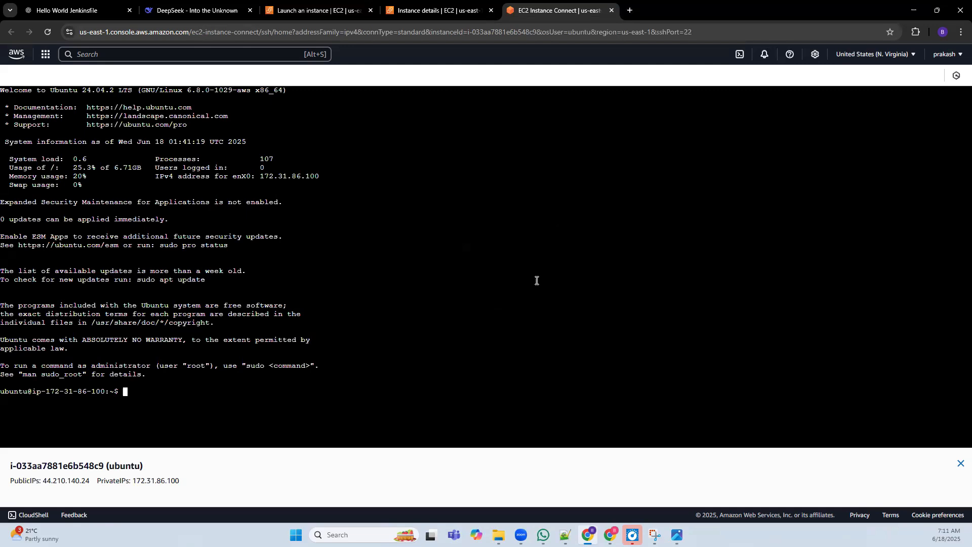
Switch to the root user with sudo su in a cleared terminal and run apt-get update
type("clear")
key("Return")
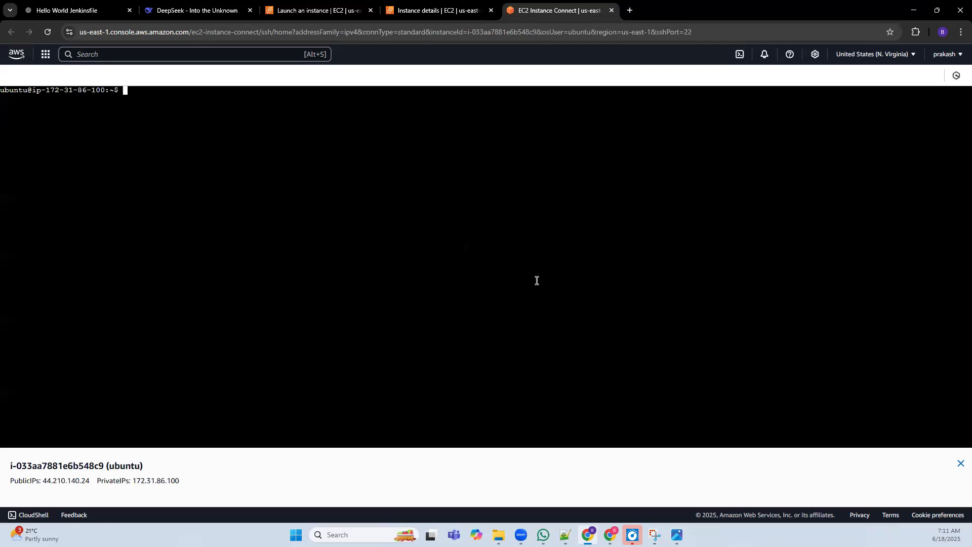
type("sudo su")
key("Return")
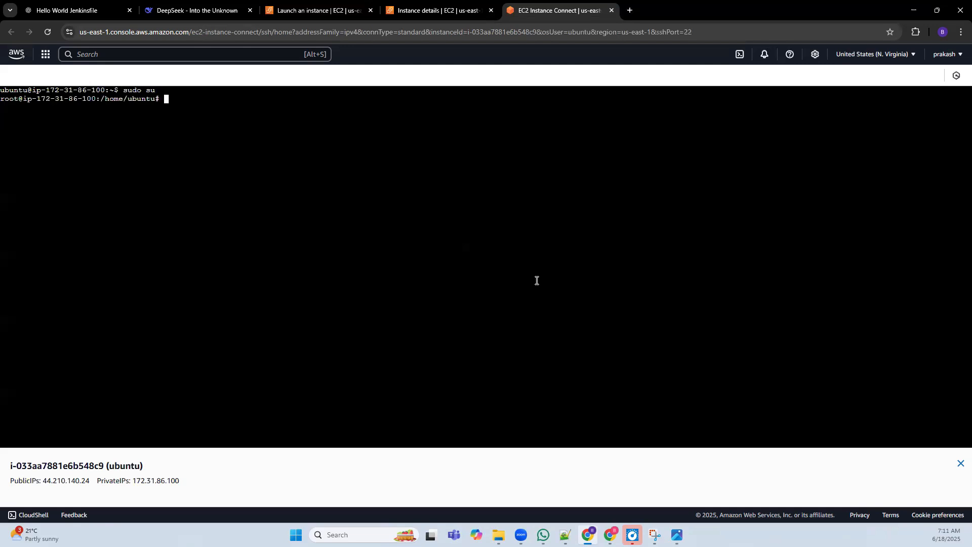
type("apt-get update")
key("Return")
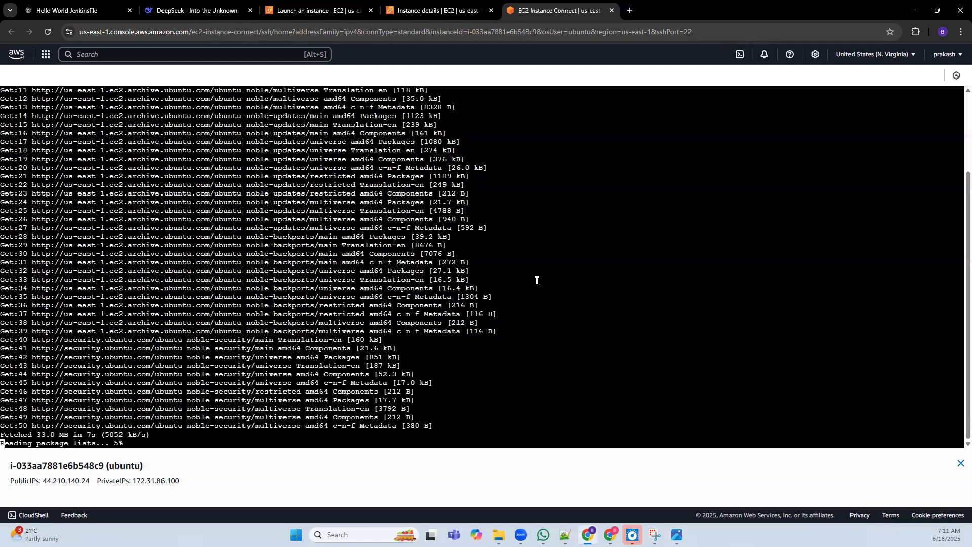
Clear the terminal and install nginx with the command apt-get install nginx -y
type("clear")
key("Return")
type("apti n")
key("BackSpace")
key("BackSpace")
key("BackSpace")
type("-get in")
key("BackSpace")
key("BackSpace")
type("nginx -y")
key("Left")
key("Left")
key("Left")
key("Left")
key("Left")
key("Left")
key("Left")
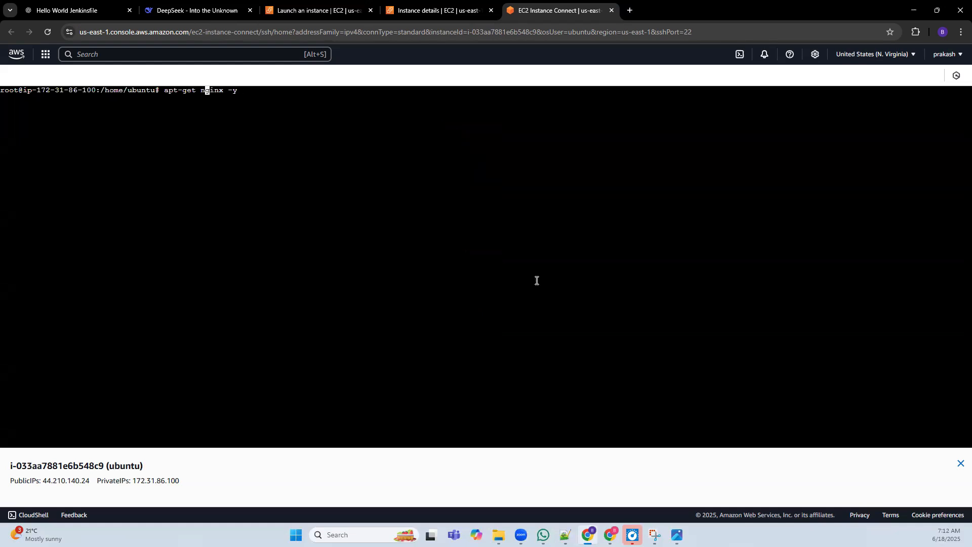
key("Left")
type("install")
key("Return")
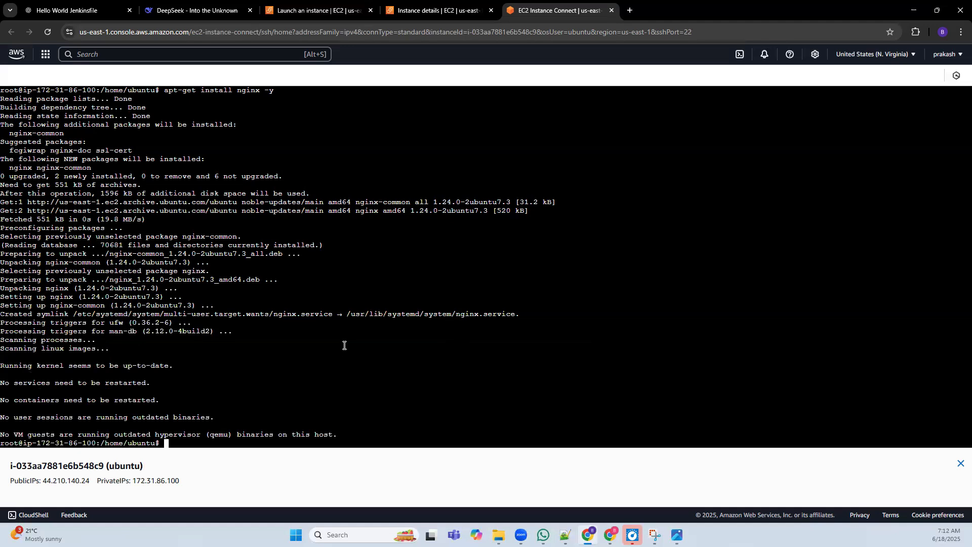
Open the instance's public DNS address from its details page and load it over http instead of https
left_click(416, 11)
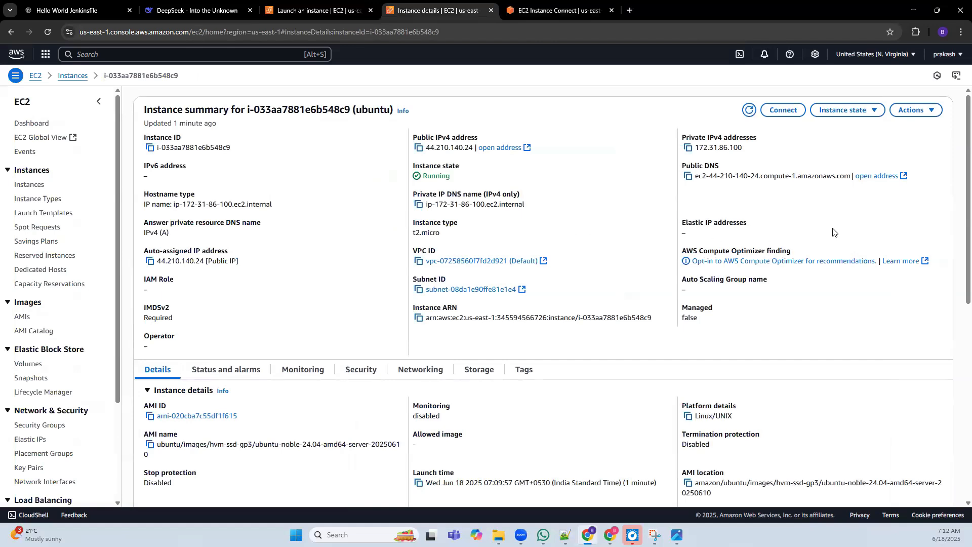
left_click(879, 181)
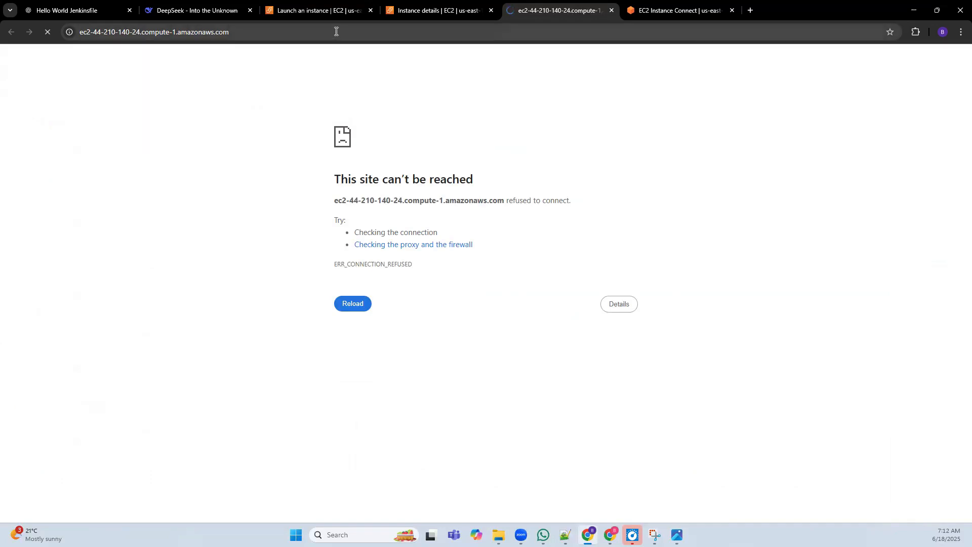
left_click(319, 32)
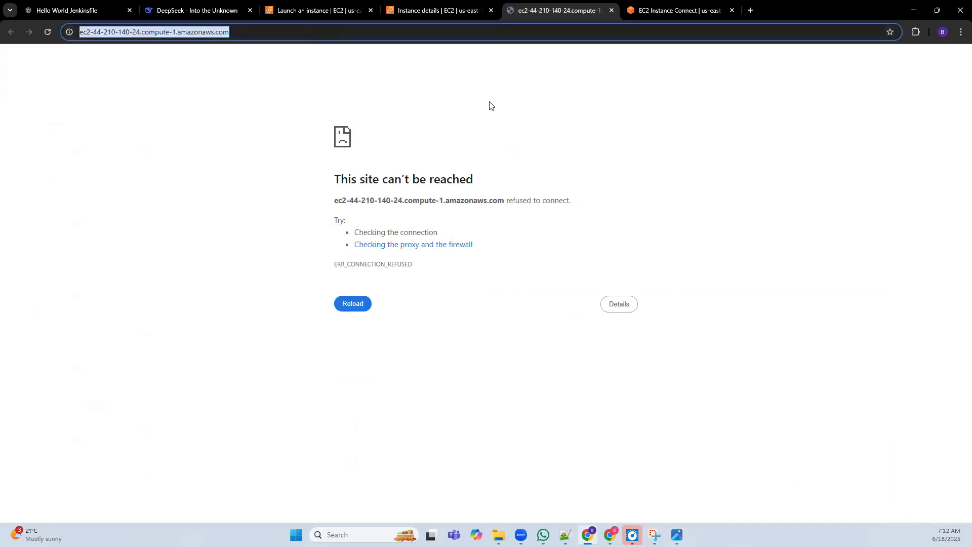
key("Left")
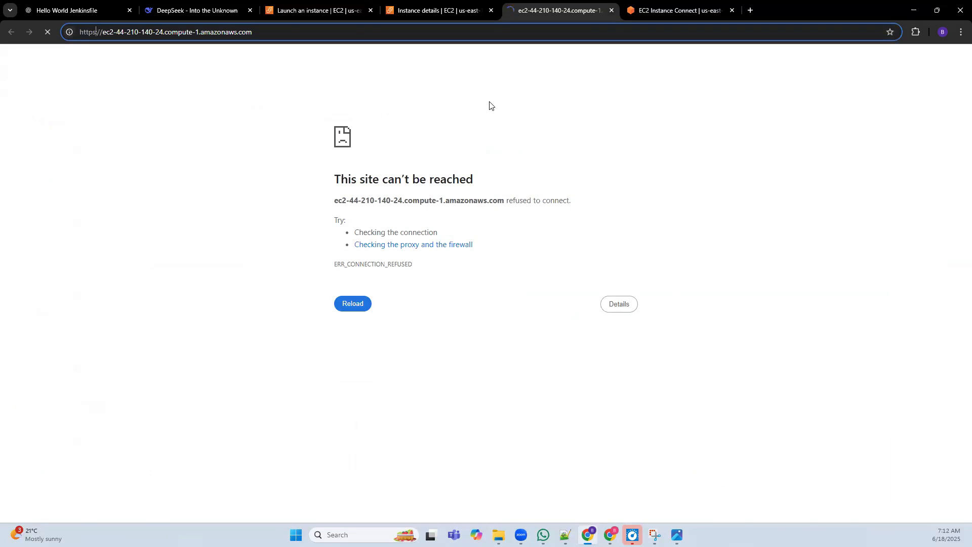
key("BackSpace")
key("Return")
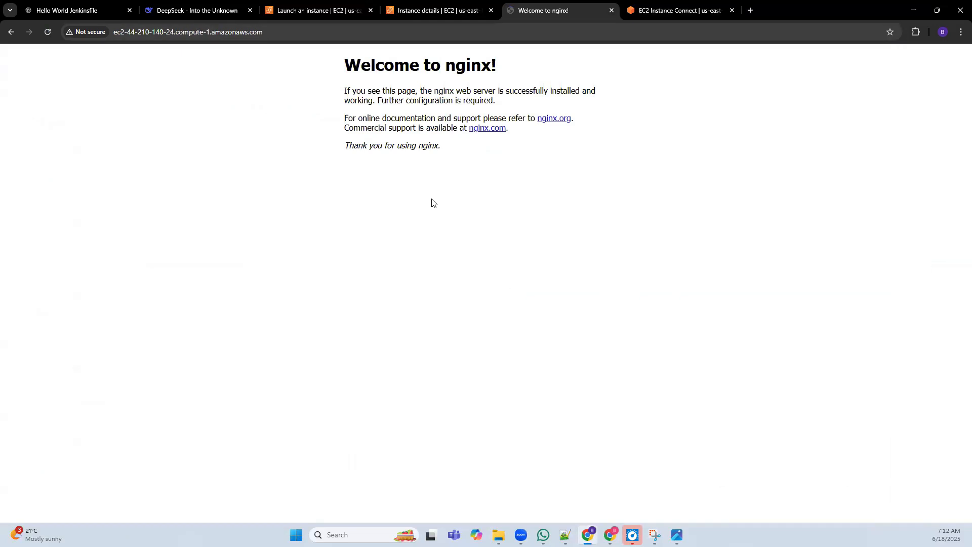
Review the nginx welcome page and its address, and reorder the page to sit after the EC2 Instance Connect session
left_click_drag(344, 65, 602, 150)
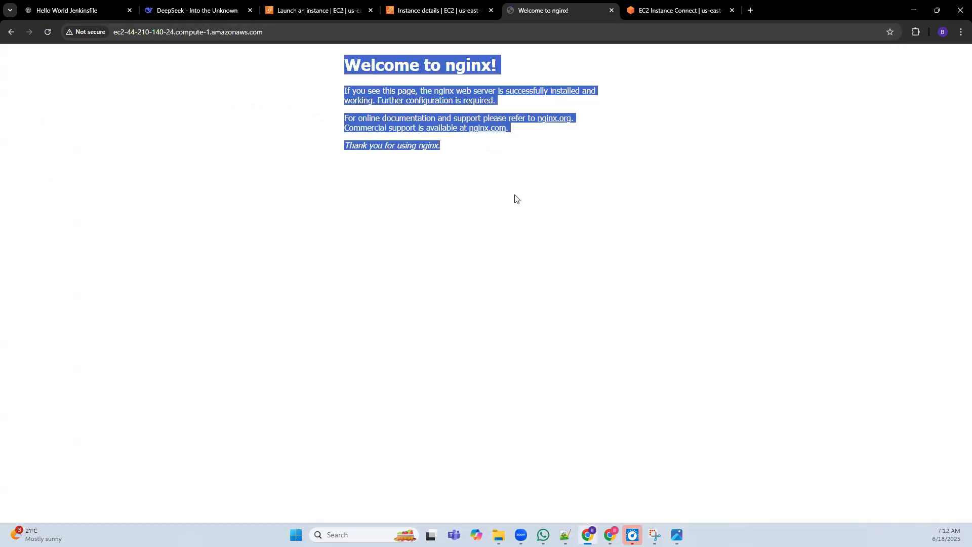
left_click(485, 197)
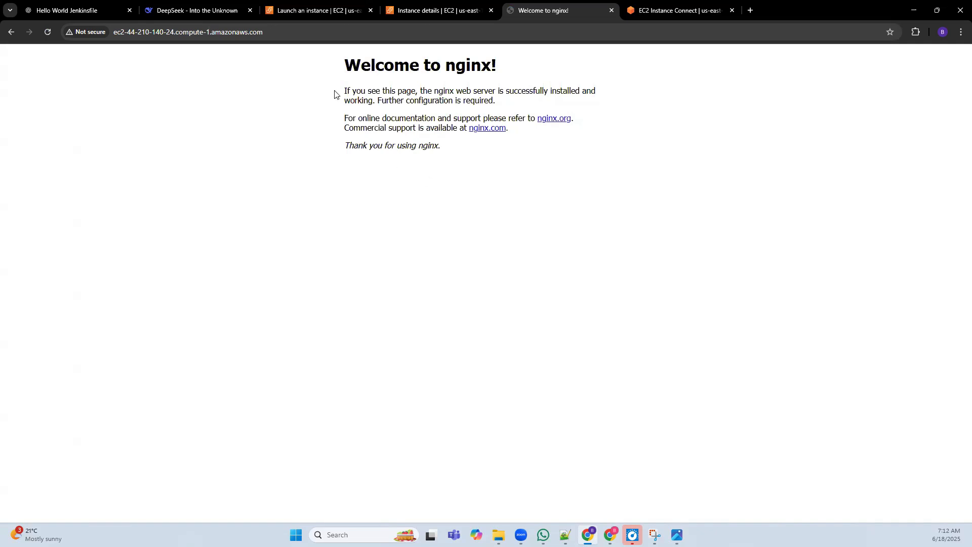
left_click(307, 31)
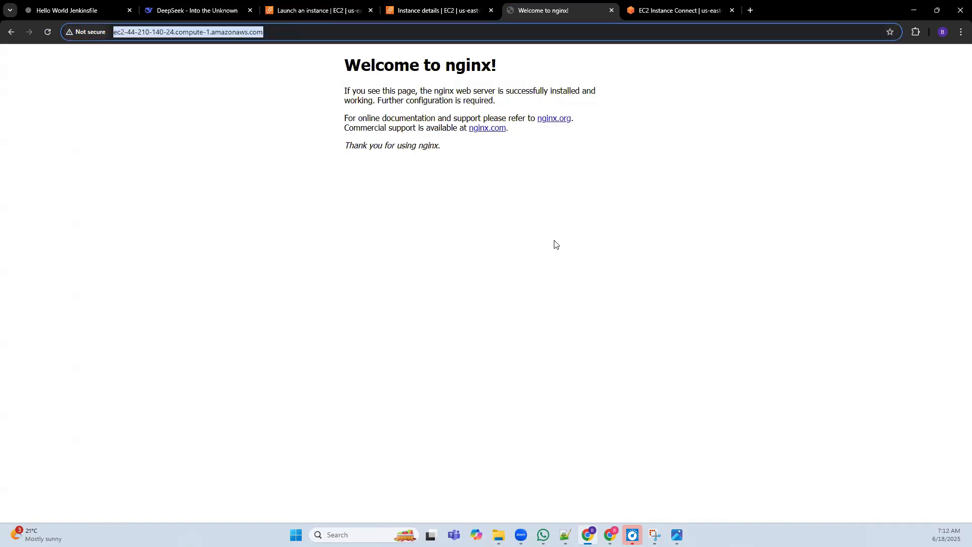
left_click(514, 179)
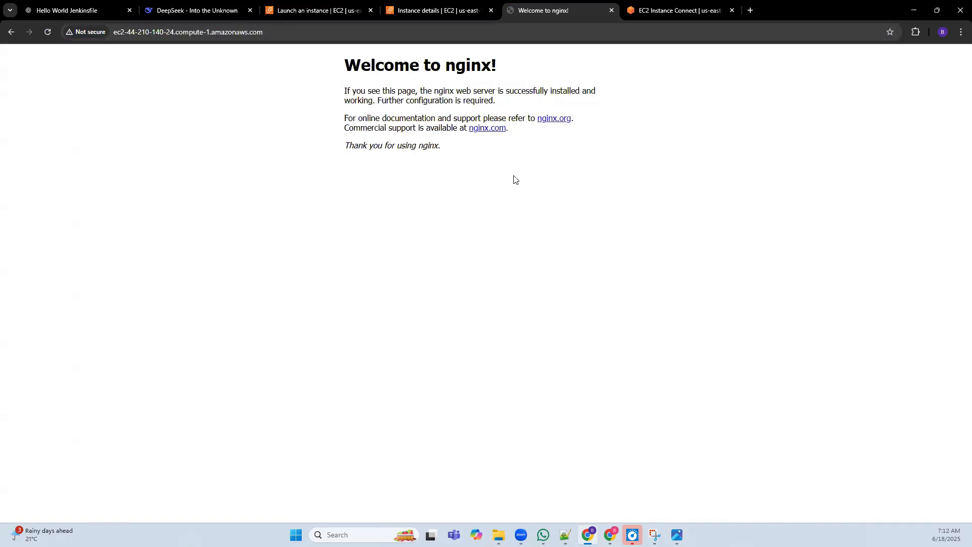
left_click_drag(568, 10, 688, 13)
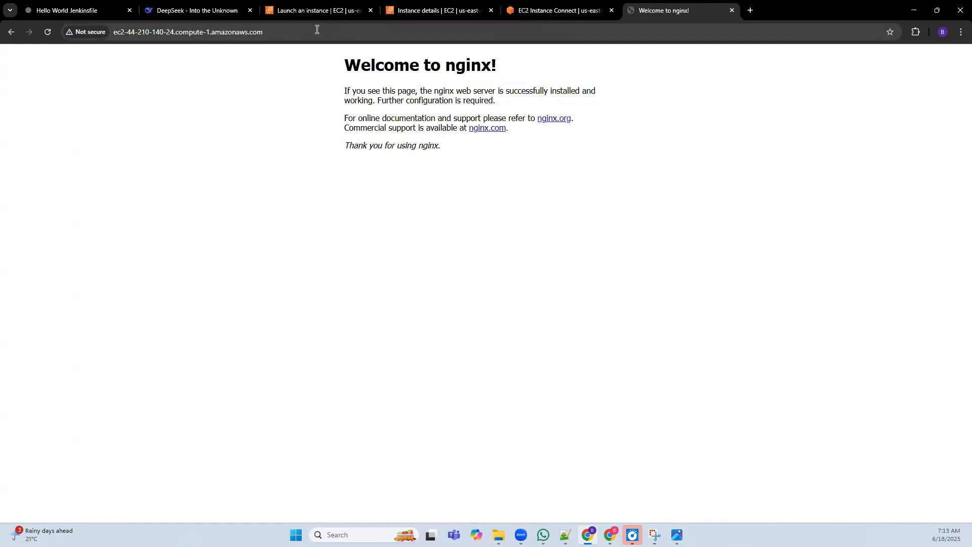
Go from the instance launch page to the AWS Console Home and locate Route 53 among the recently visited services
left_click(310, 11)
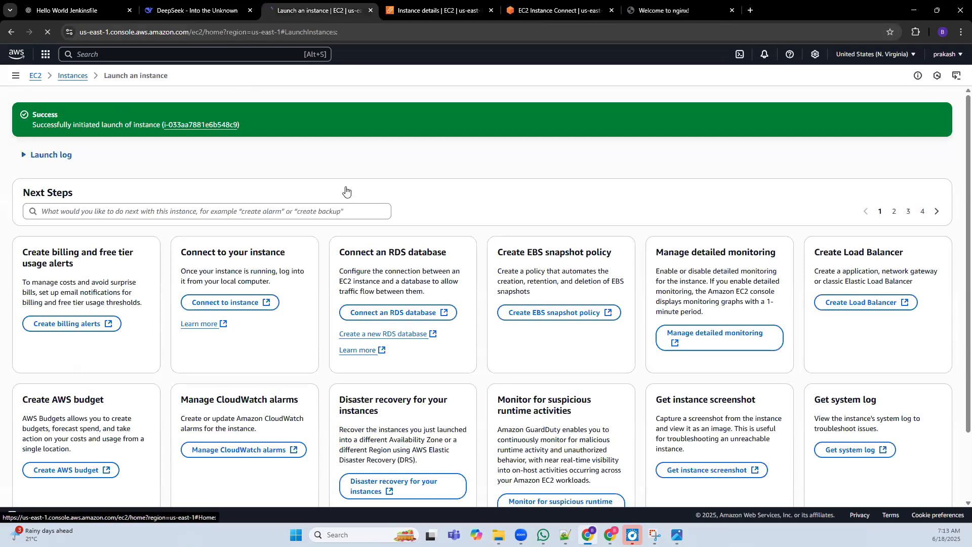
left_click(14, 57)
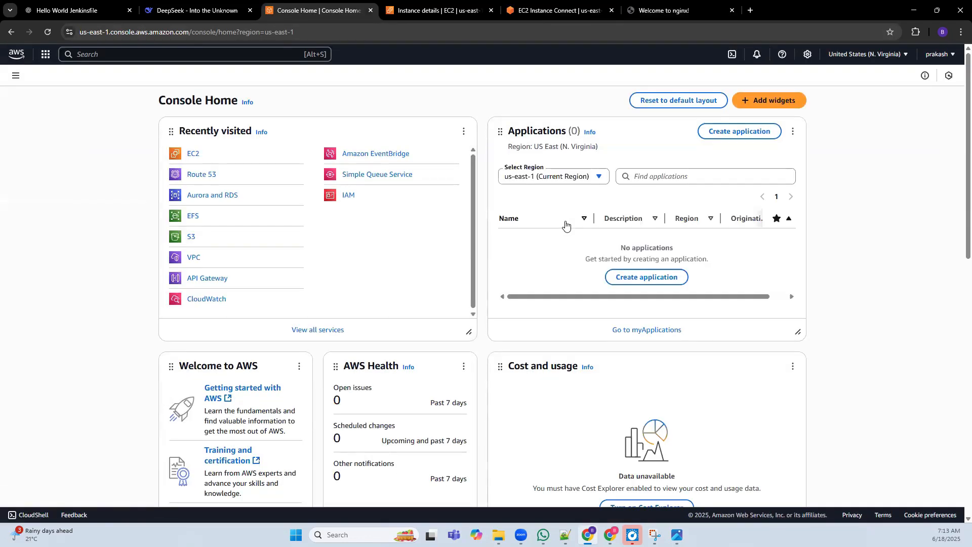
left_click_drag(223, 176, 187, 176)
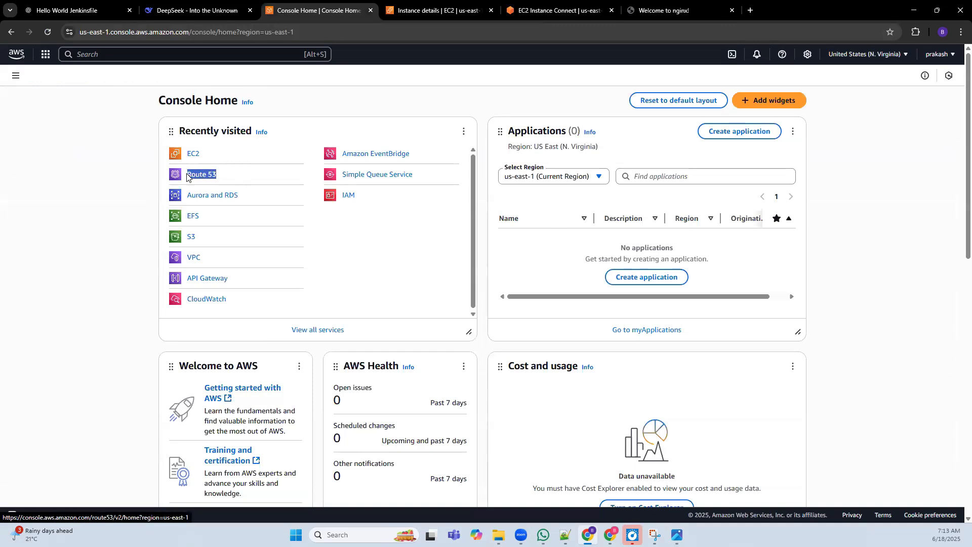
left_click(120, 198)
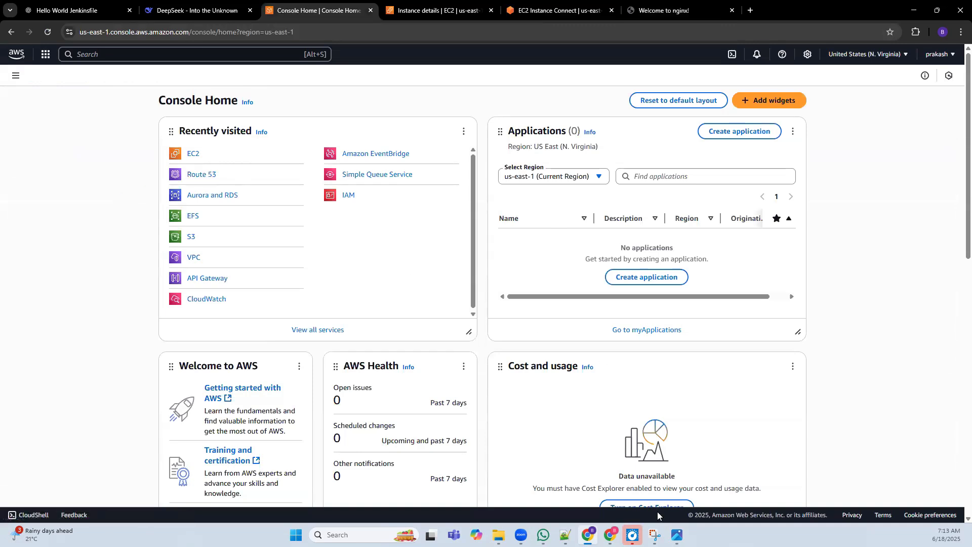
View the aws-route53.png diagram in the image viewer and return to the nginx welcome page in the browser
mouse_move(677, 536)
left_click(731, 483)
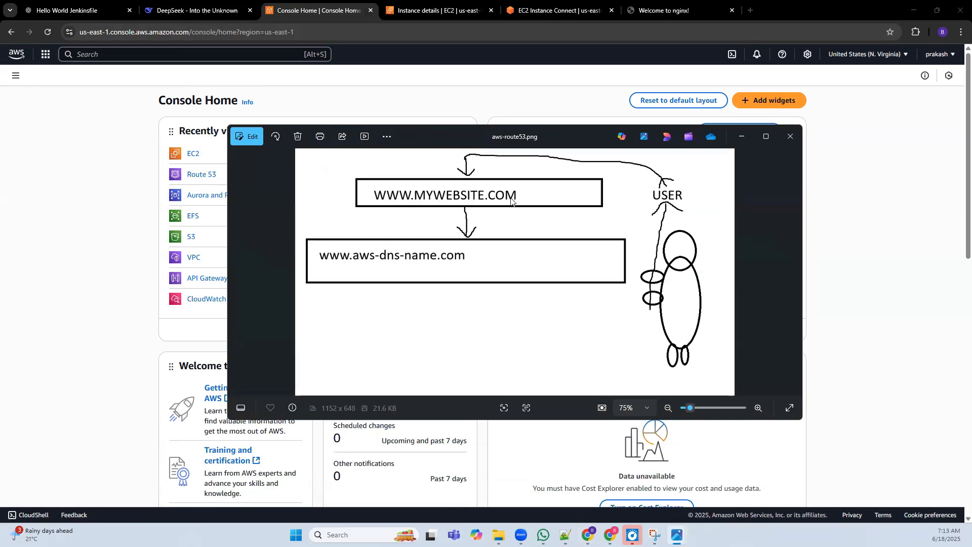
left_click(642, 14)
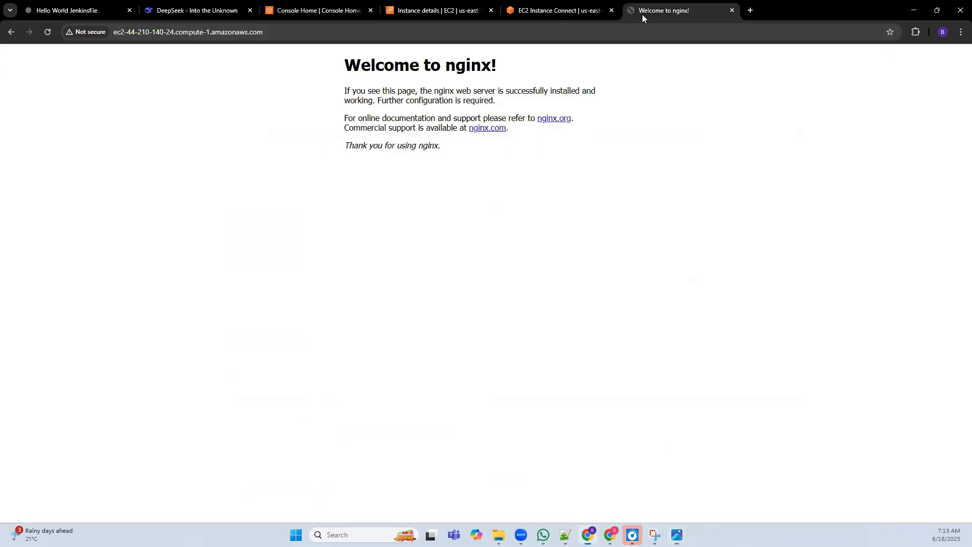
Compare the nginx page's public DNS address with the mapping shown in the aws-route53.png diagram
left_click(271, 39)
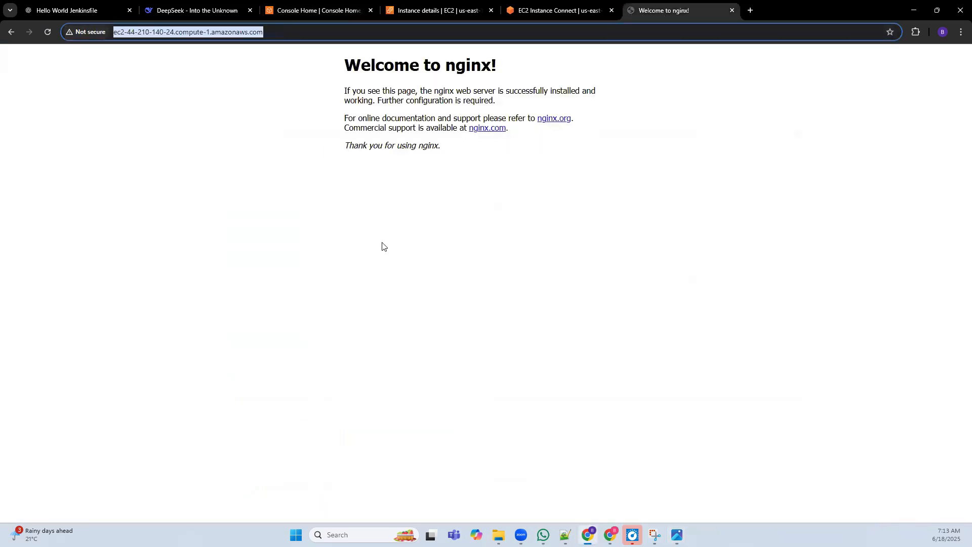
key("alt+Tab")
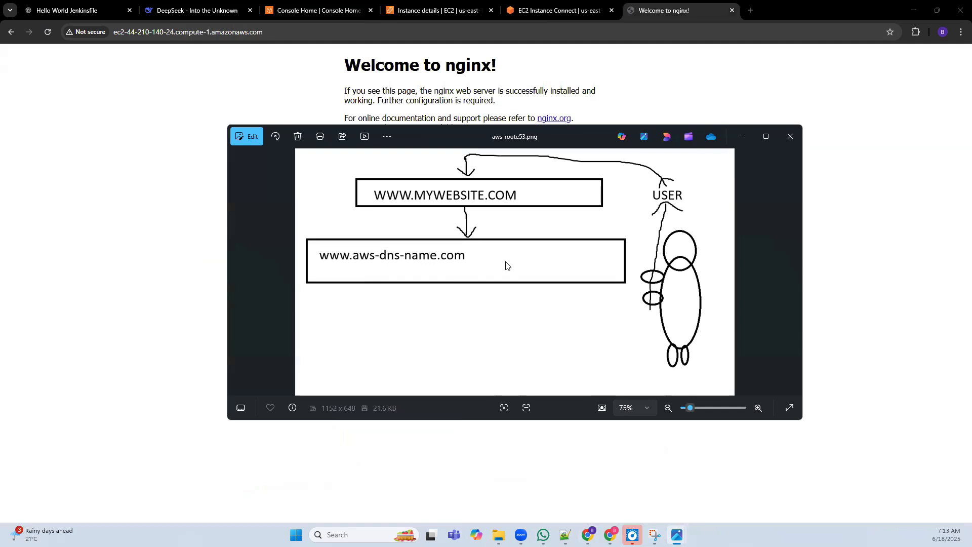
left_click(243, 90)
Reload the AWS Console Home, search the services for "route 53", and open the Route 53 dashboard
left_click(303, 7)
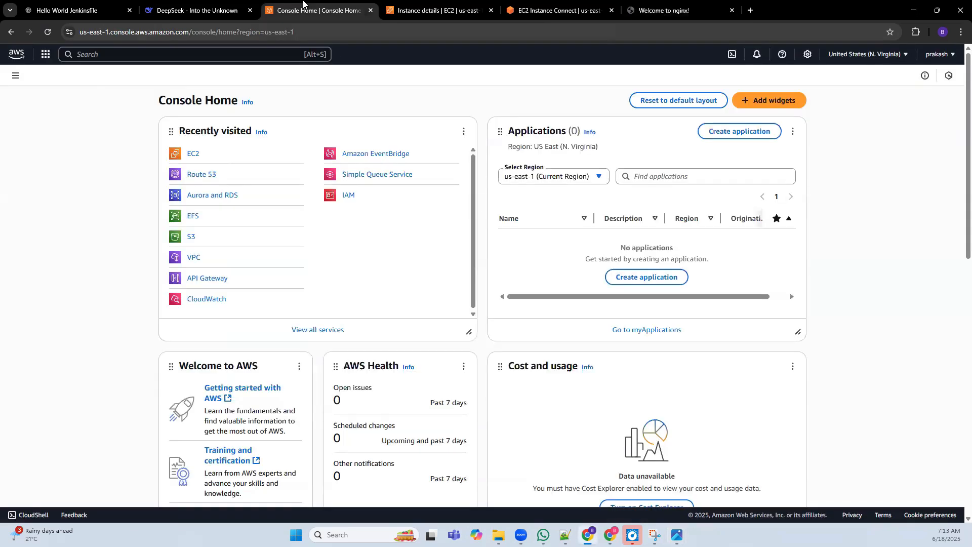
left_click(16, 58)
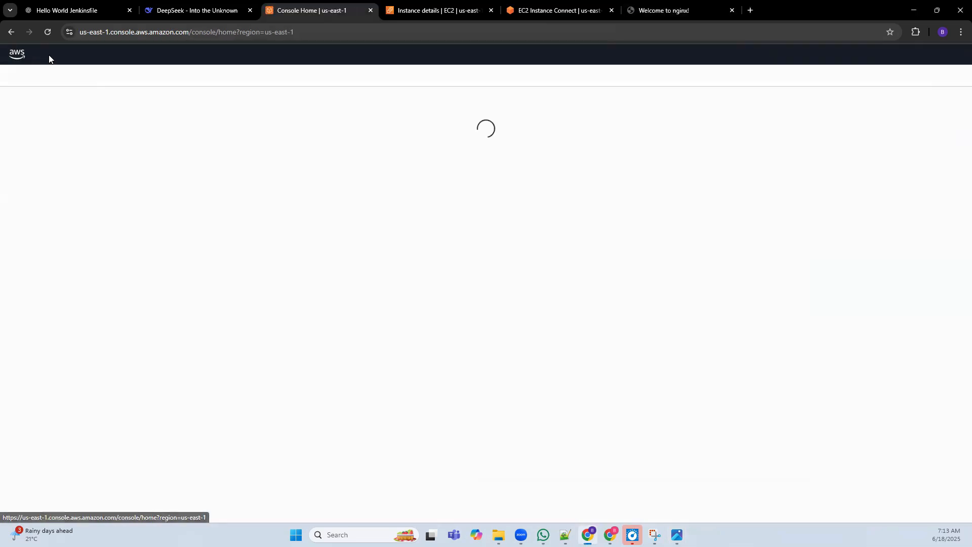
left_click(45, 54)
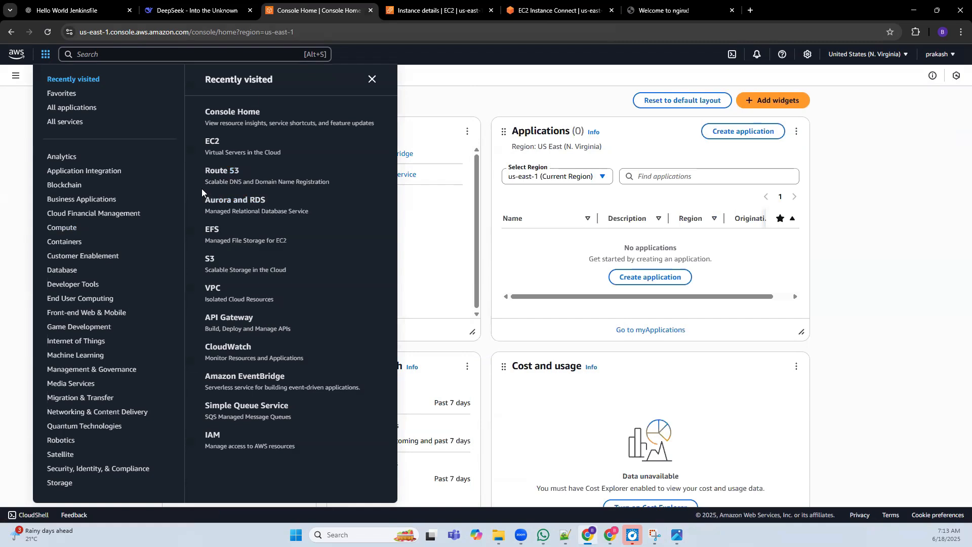
left_click(129, 55)
type("route 53")
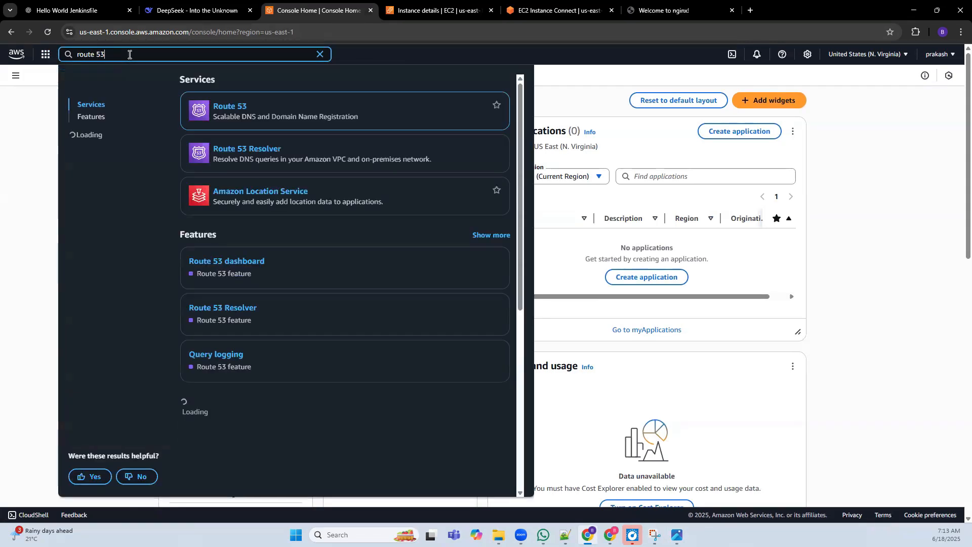
left_click(238, 104)
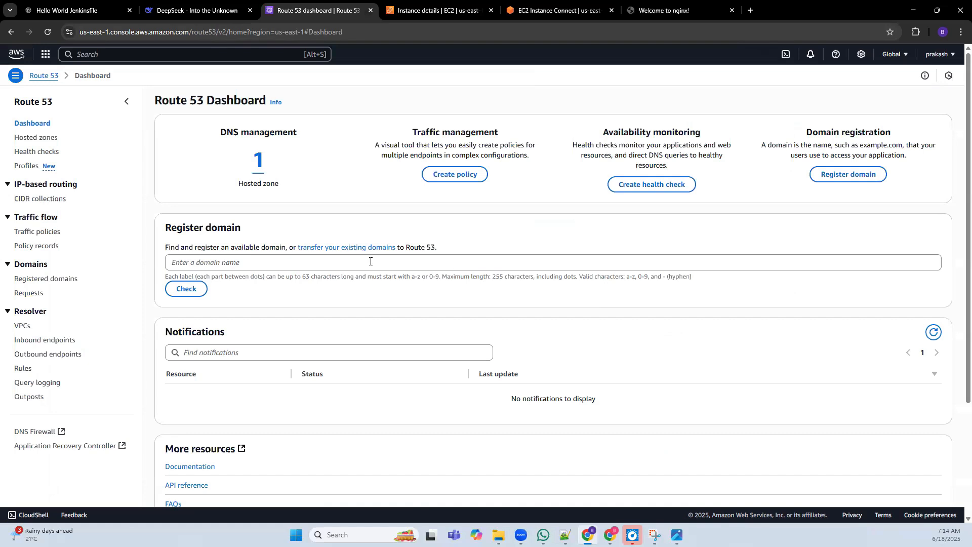
Check the availability of the domain name thisismywebsite.com for registration
left_click_drag(163, 228, 243, 227)
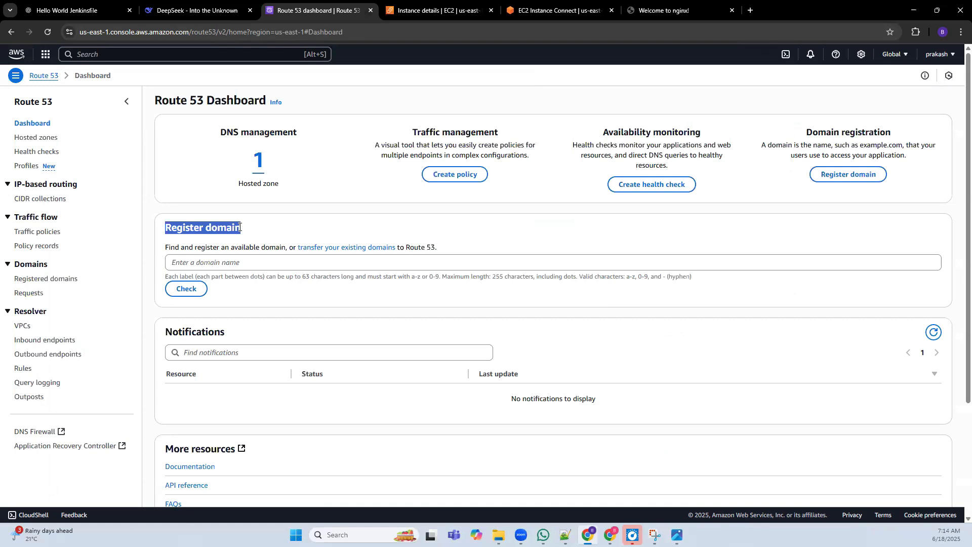
left_click(246, 261)
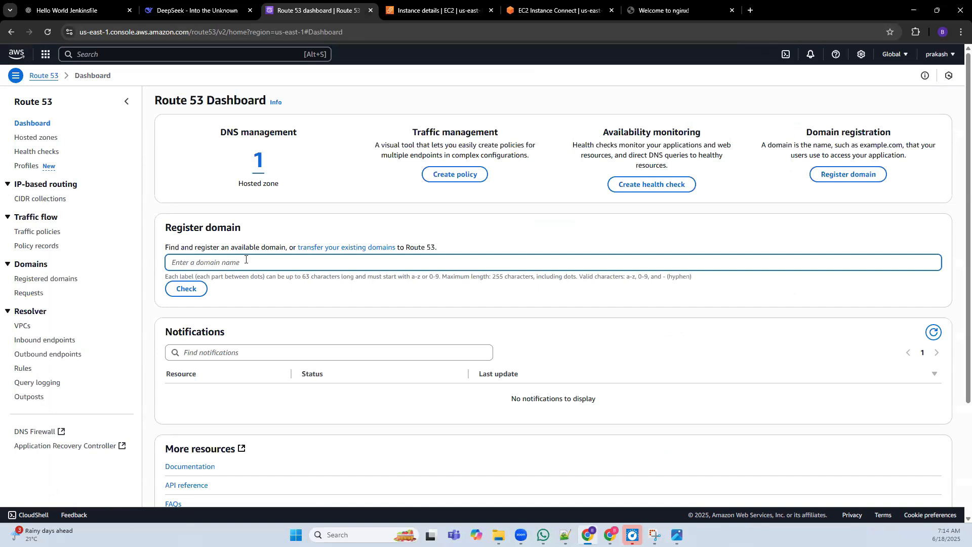
type("ww")
type("w.m")
key("BackSpace")
type("thisismywebsite.com")
left_click(182, 290)
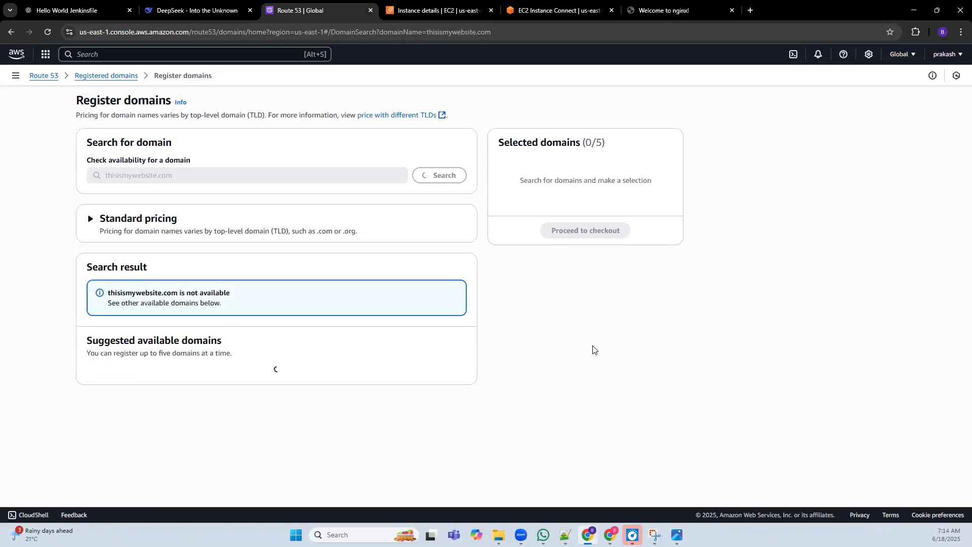
Review the availability result for thisismywebsite.com and the yearly price of the suggested thisismywebsite.io domain
left_click_drag(103, 294, 294, 297)
left_click(296, 292)
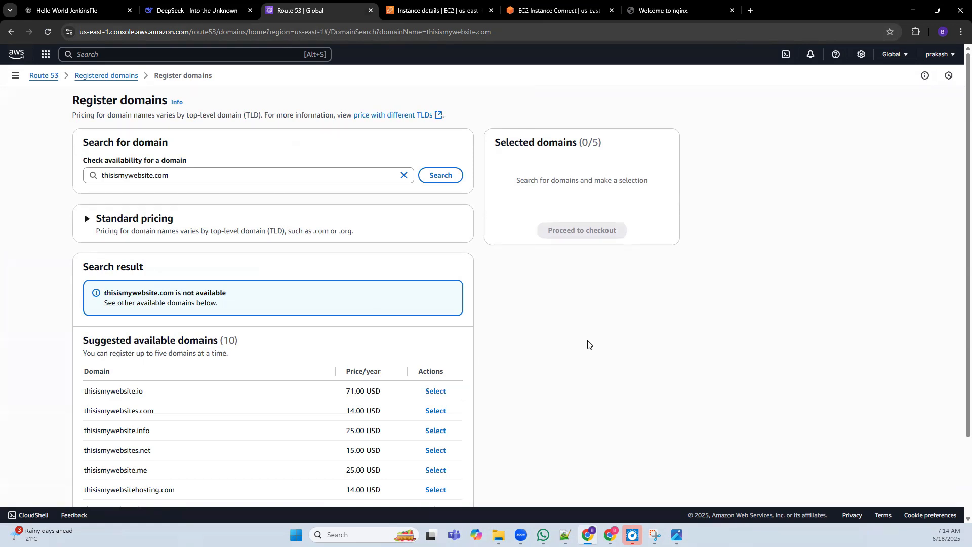
scroll(587, 344, "down", 2)
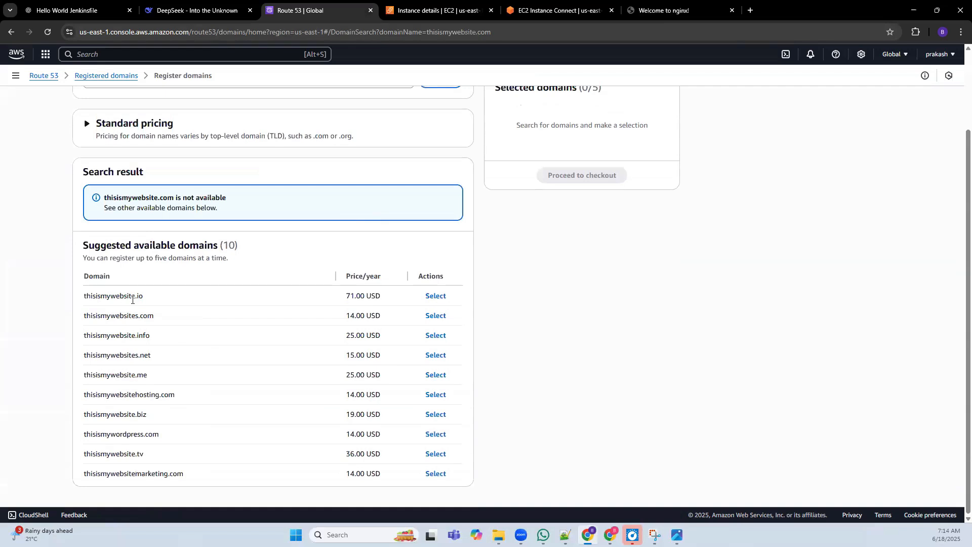
left_click_drag(144, 298, 135, 297)
left_click_drag(346, 295, 384, 298)
left_click(386, 299)
Look up "71 usd in inr" on the web in a separate page and close it again
key("ctrl+t")
type("71 us")
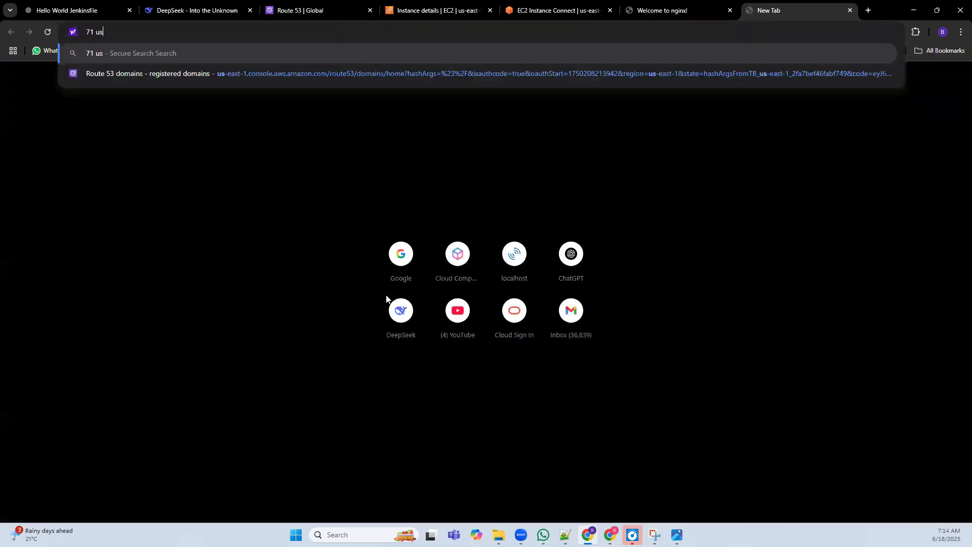
type("d in inr")
key("Return")
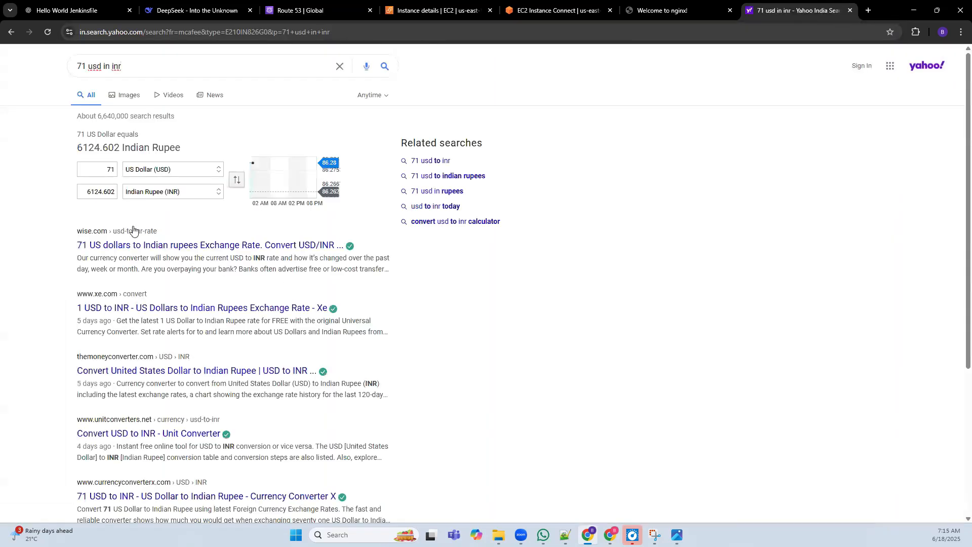
left_click(850, 10)
Compare the suggested thisismywebsite.io domain with thisismywordpress.com and its yearly price
left_click_drag(145, 298, 83, 297)
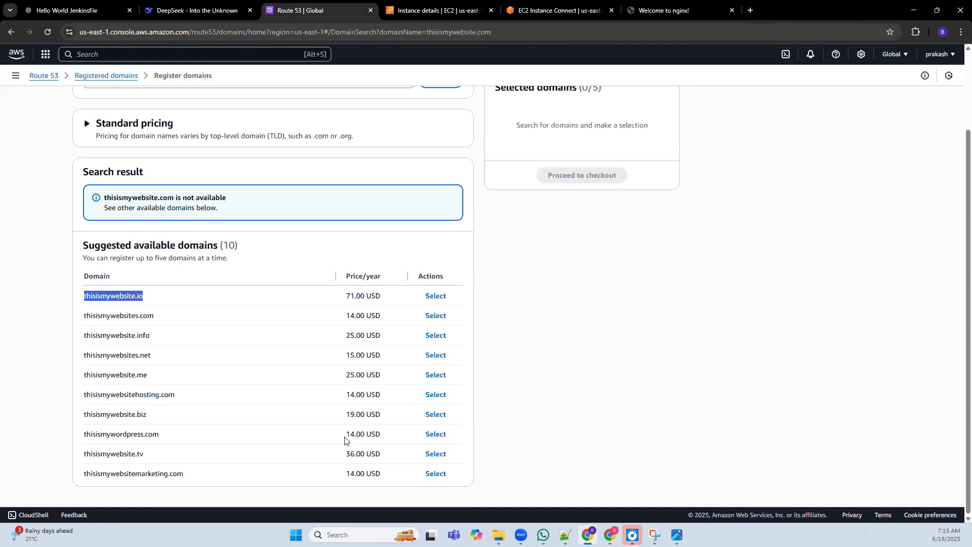
left_click_drag(346, 434, 361, 434)
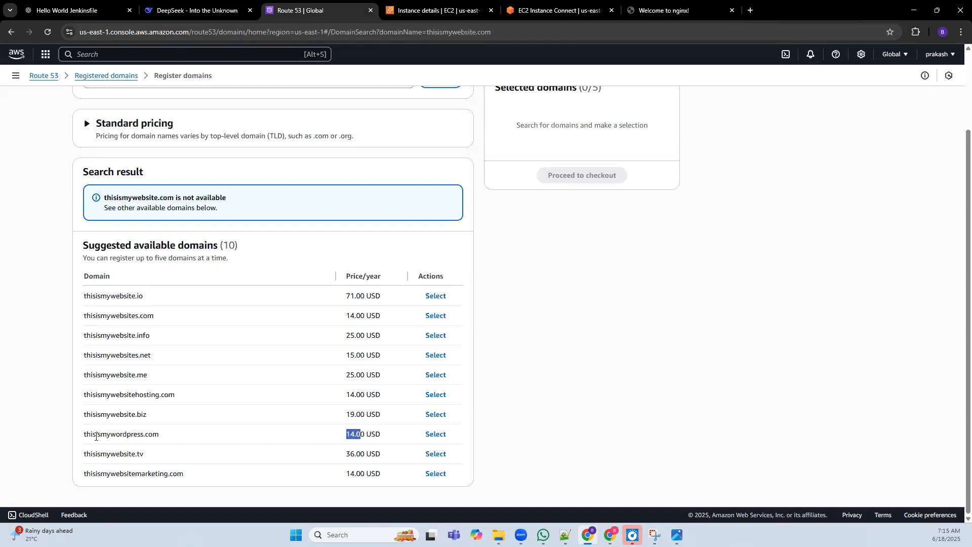
left_click(86, 434)
left_click_drag(87, 434, 159, 435)
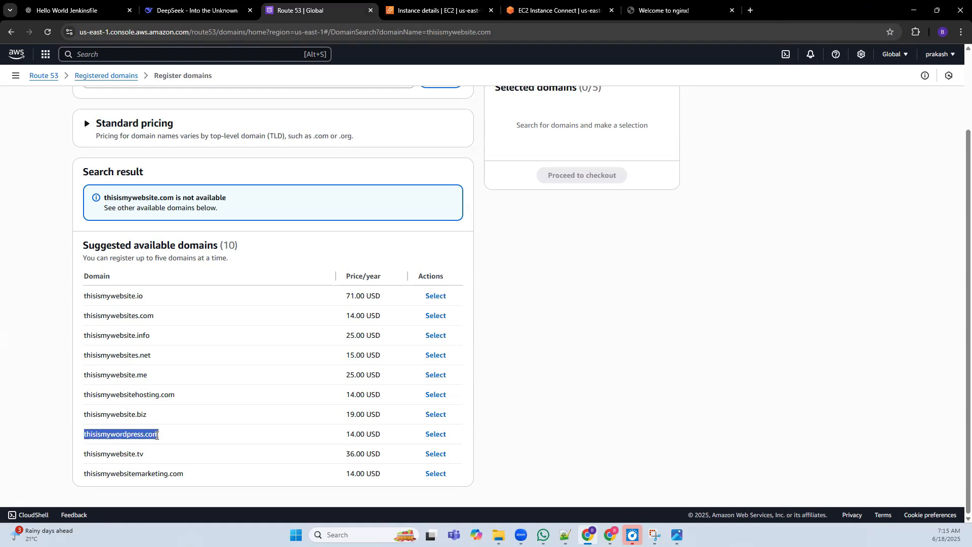
left_click_drag(347, 436, 379, 434)
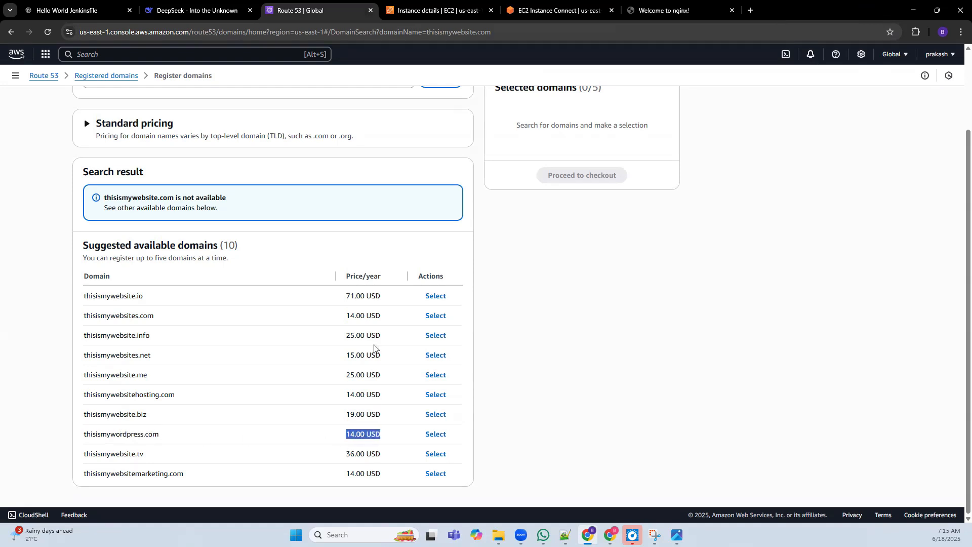
left_click(534, 377)
scroll(206, 296, "up", 2)
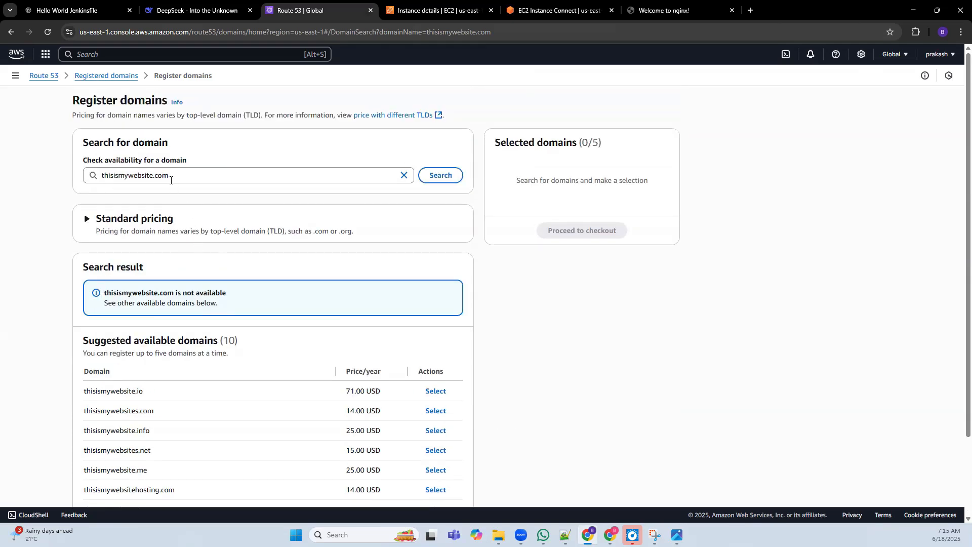
Compare the yearly prices of the suggested domains thisismywebsitemarketing.com, thisismywordpress.com and thisismywebsitehosting.com
scroll(349, 332, "down", 2)
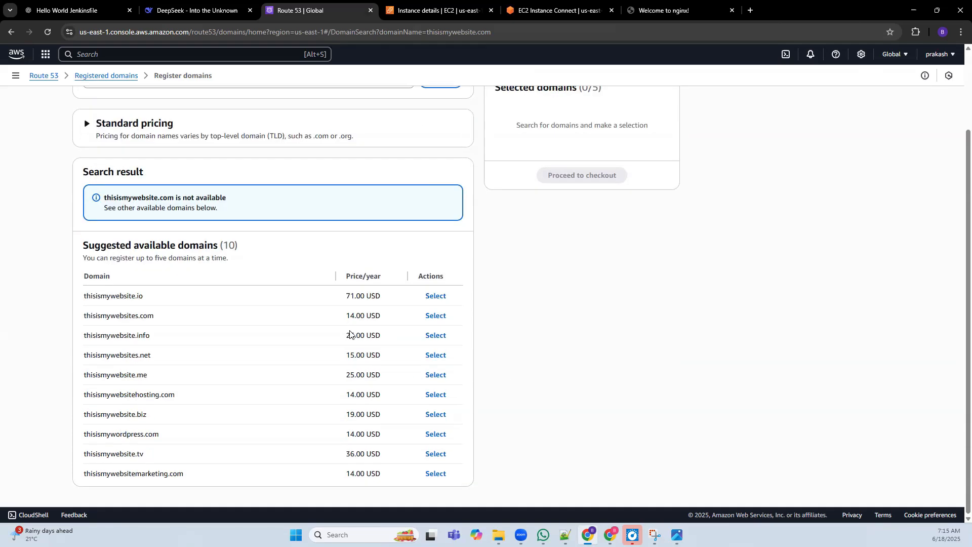
left_click_drag(348, 474, 387, 474)
left_click_drag(184, 473, 82, 474)
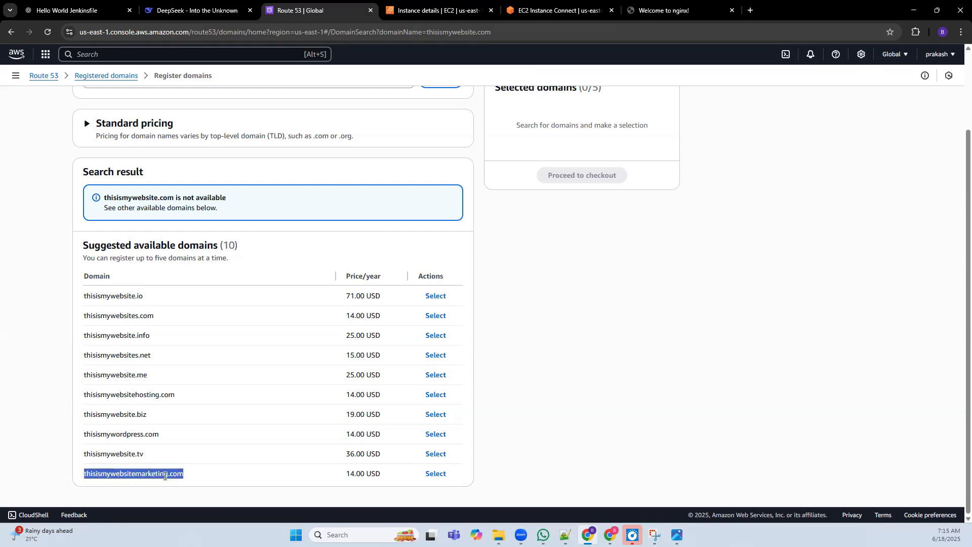
left_click_drag(160, 433, 82, 434)
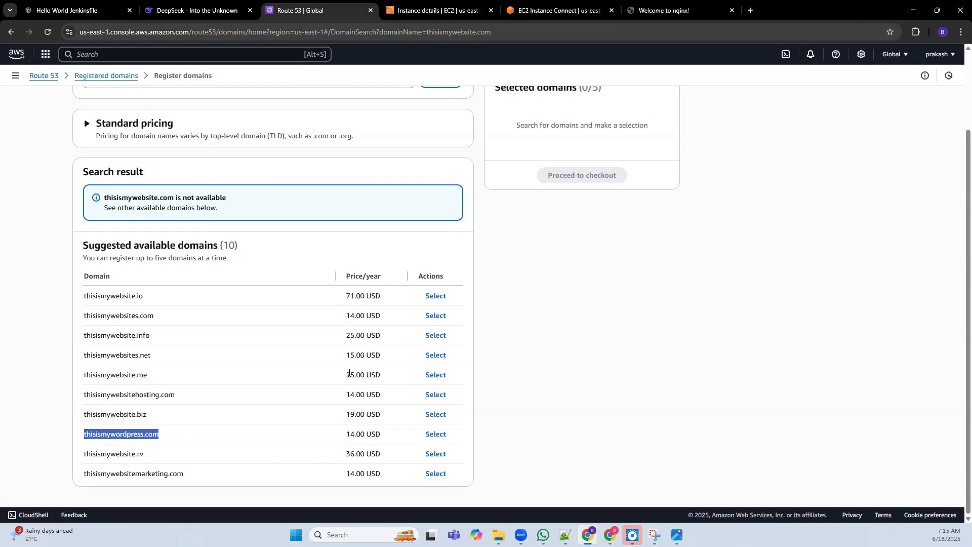
left_click(345, 398)
left_click_drag(345, 398, 382, 395)
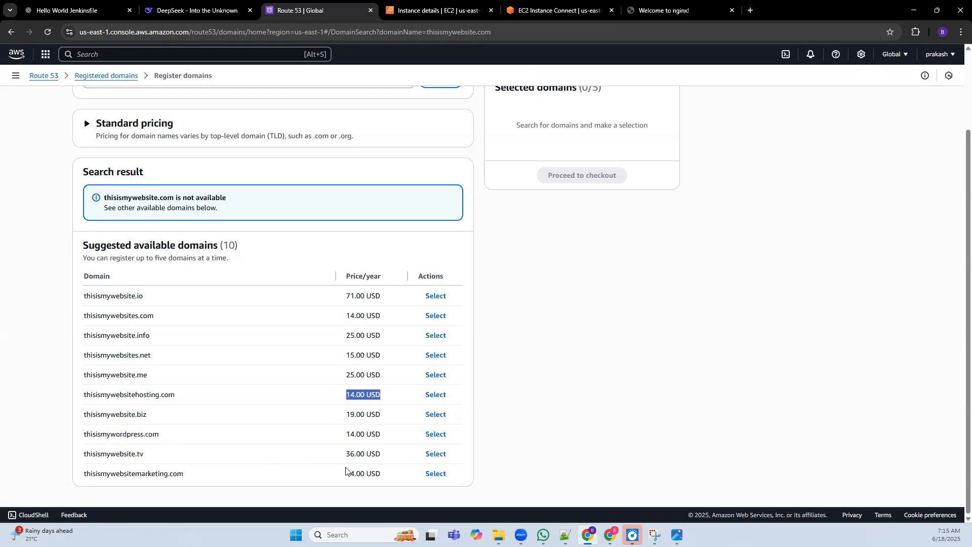
left_click_drag(347, 473, 380, 473)
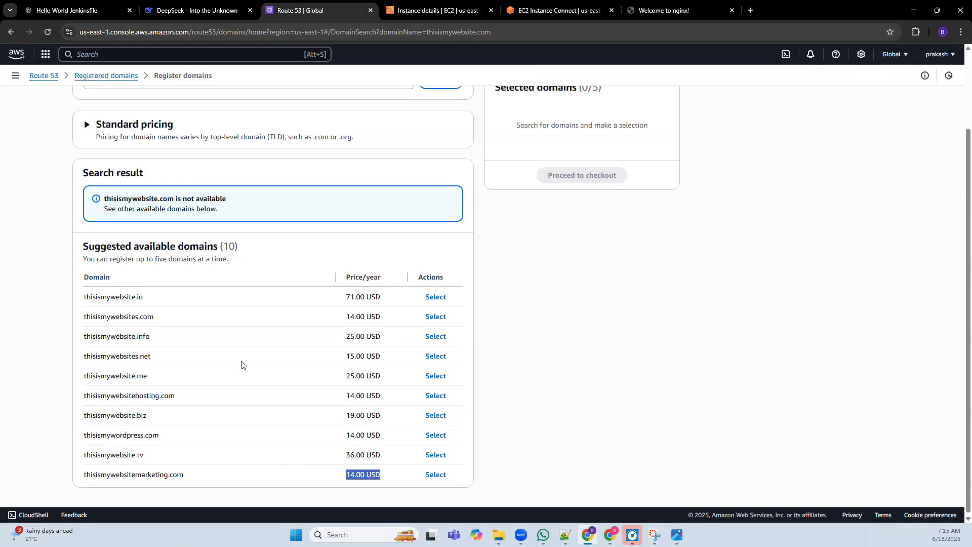
Compare the price of the suggested .io domain against the originally searched domain name
scroll(241, 364, "up", 2)
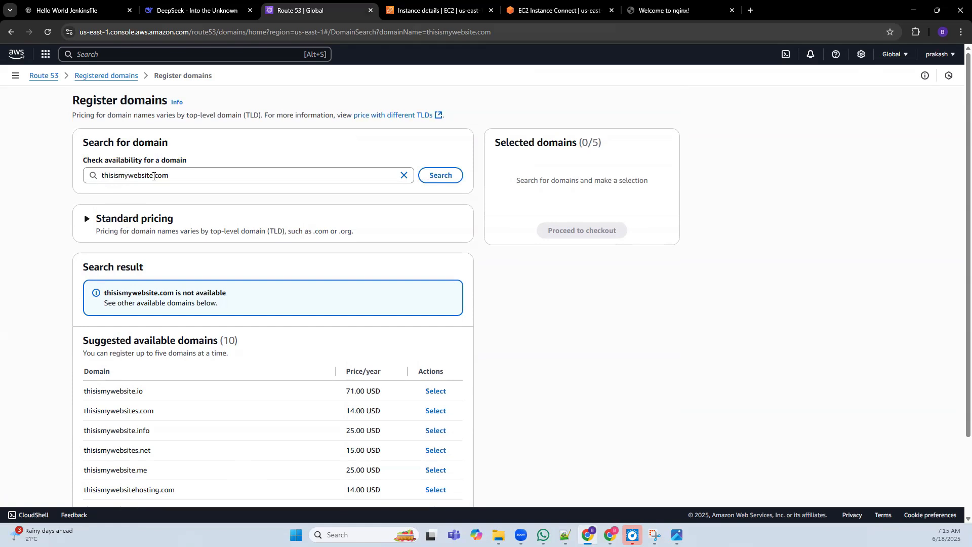
left_click_drag(145, 393, 138, 393)
left_click_drag(344, 393, 391, 395)
left_click(601, 368)
left_click_drag(186, 176, 86, 173)
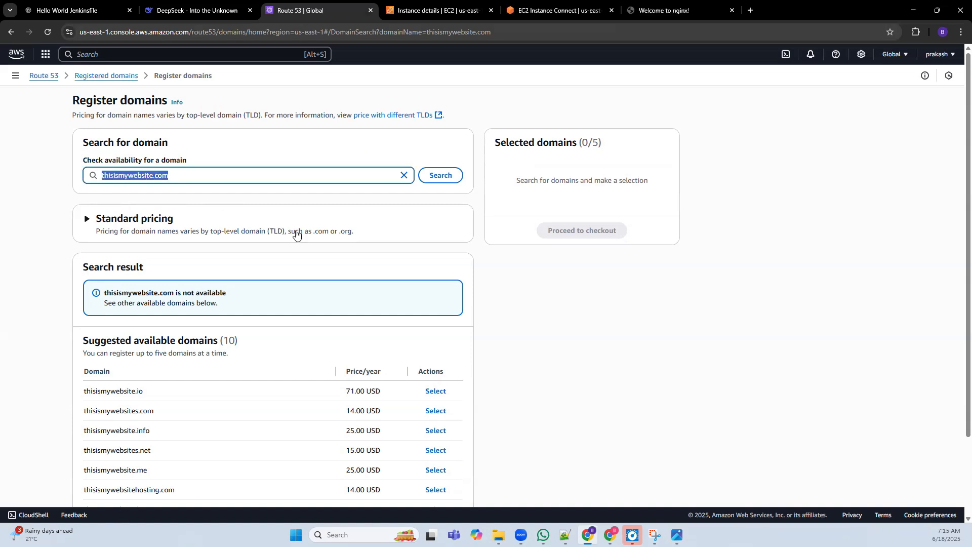
Expand the standard pricing list to view top-level domain prices, and return to the suggested available domains
left_click(86, 218)
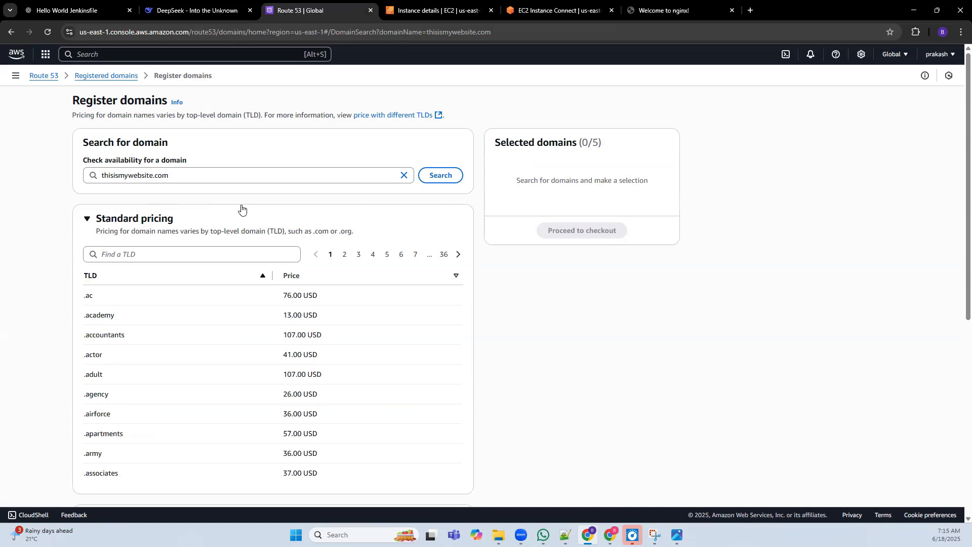
scroll(400, 308, "down", 6)
scroll(400, 307, "down", 1)
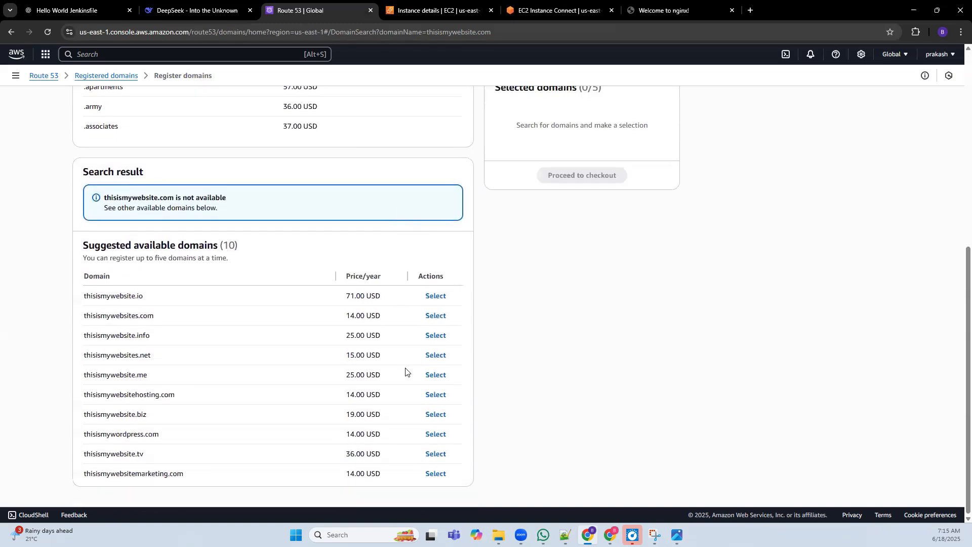
Select the suggested domains thisismywebsite.io and thisismywebsites.com, and remove thisismywebsite.io from the selection
left_click(435, 296)
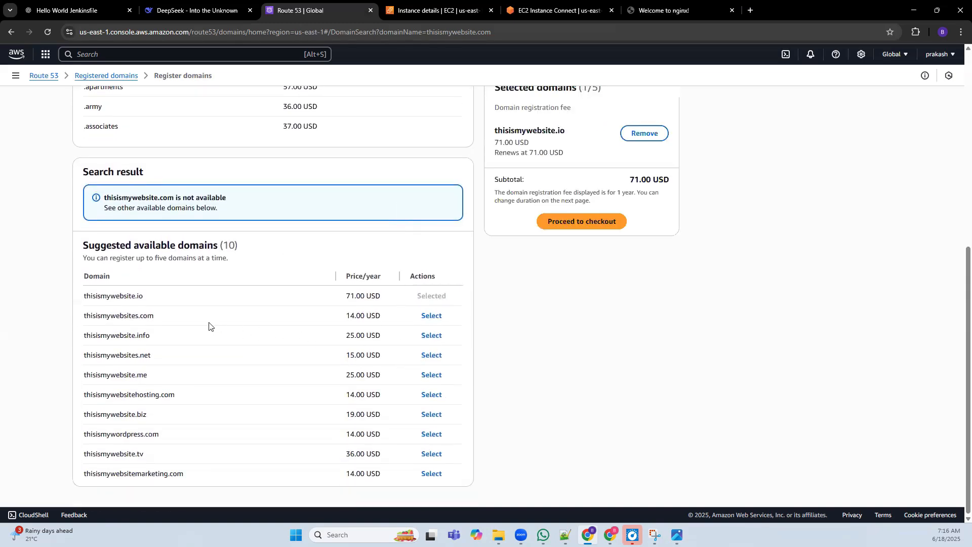
left_click(429, 316)
scroll(653, 344, "up", 5)
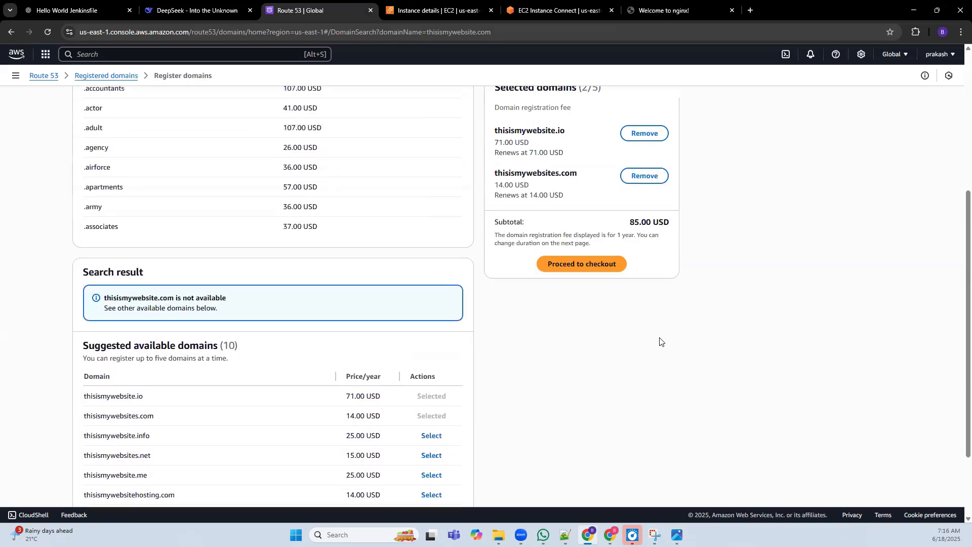
left_click(650, 134)
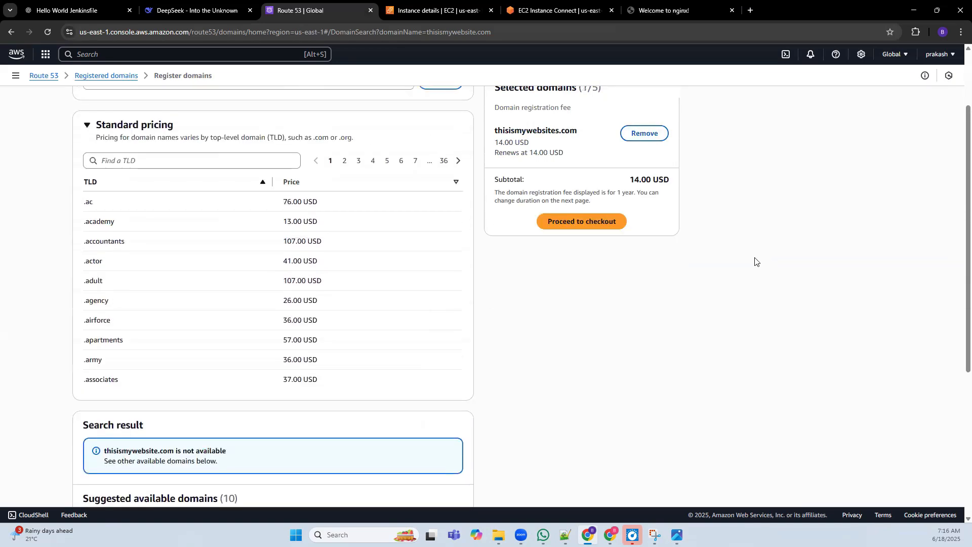
Proceed to checkout for thisismywebsites.com with the 1-year duration and auto-renew on, and review the contact information form
left_click(582, 223)
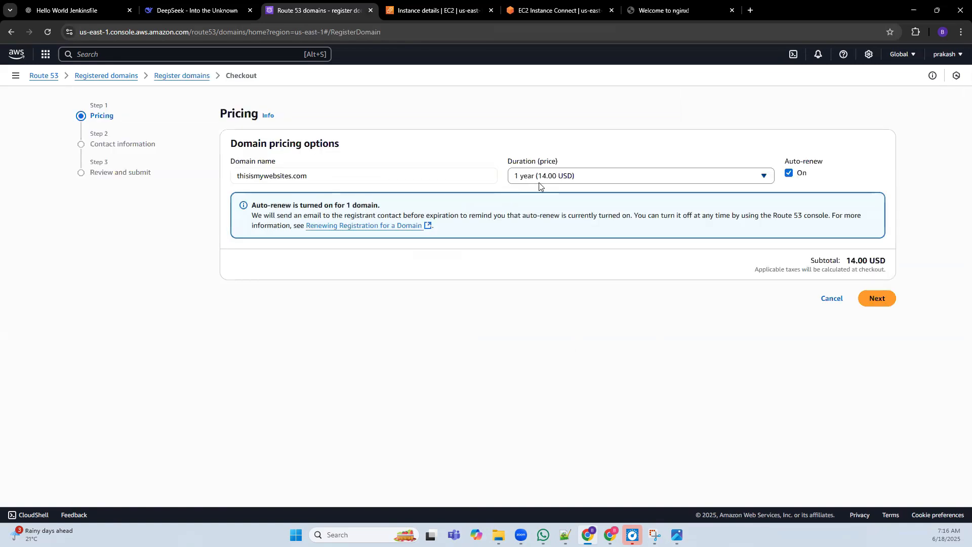
left_click_drag(237, 176, 305, 174)
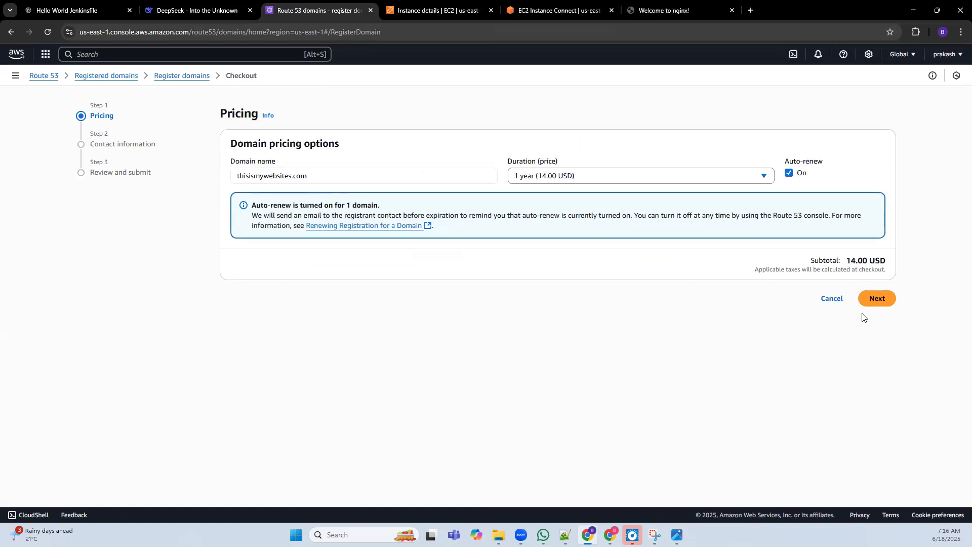
left_click(874, 300)
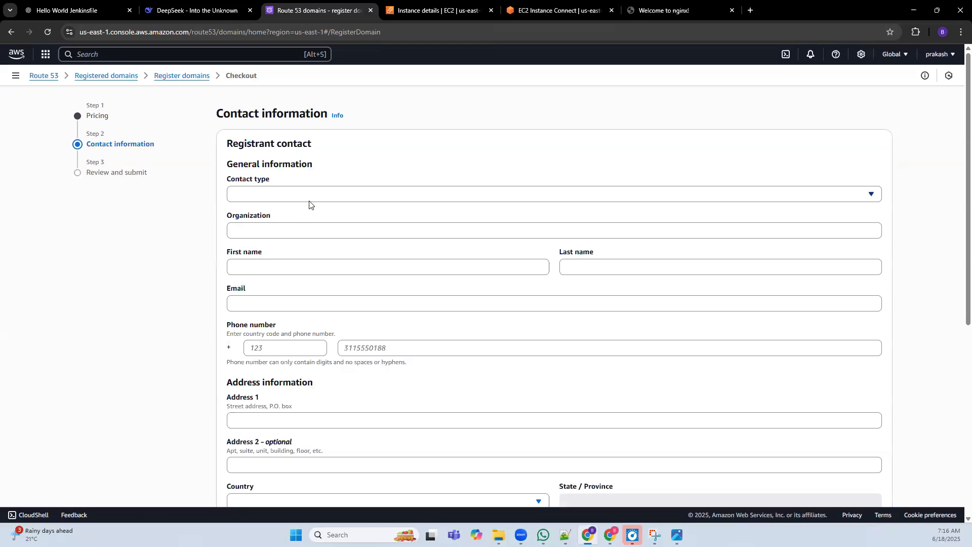
scroll(311, 207, "down", 3)
scroll(374, 283, "down", 1)
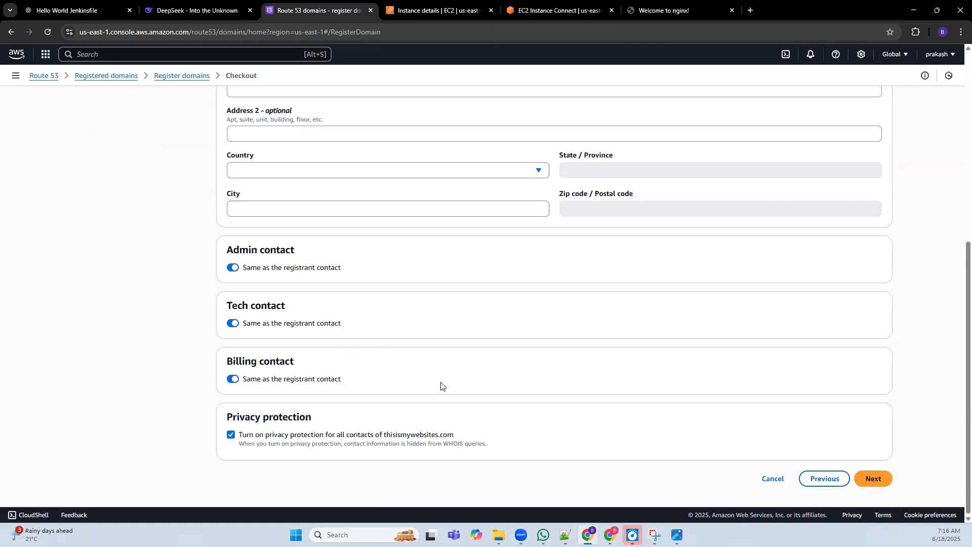
Try to continue checkout with the registrant contact form left blank, and examine which contact and address fields are required
scroll(377, 372, "up", 6)
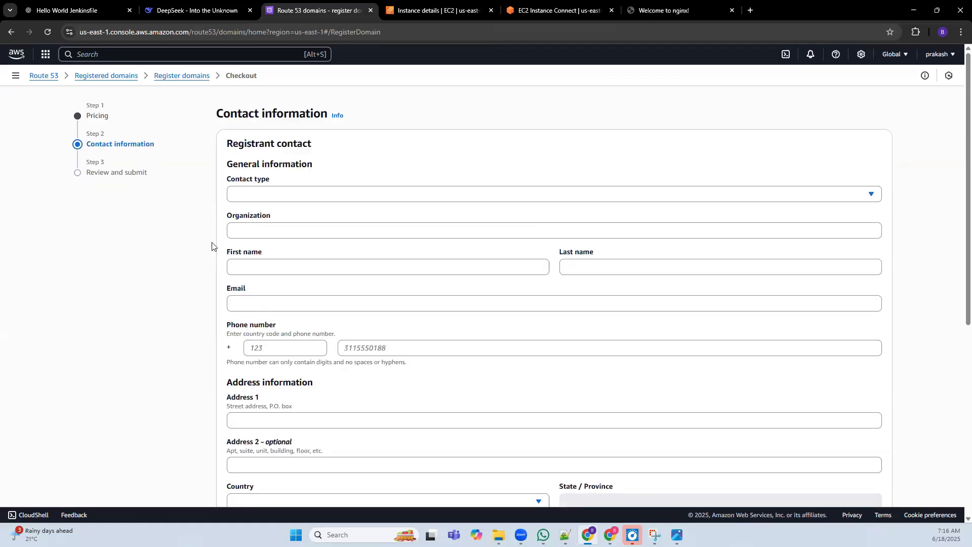
scroll(681, 351, "down", 6)
left_click(872, 478)
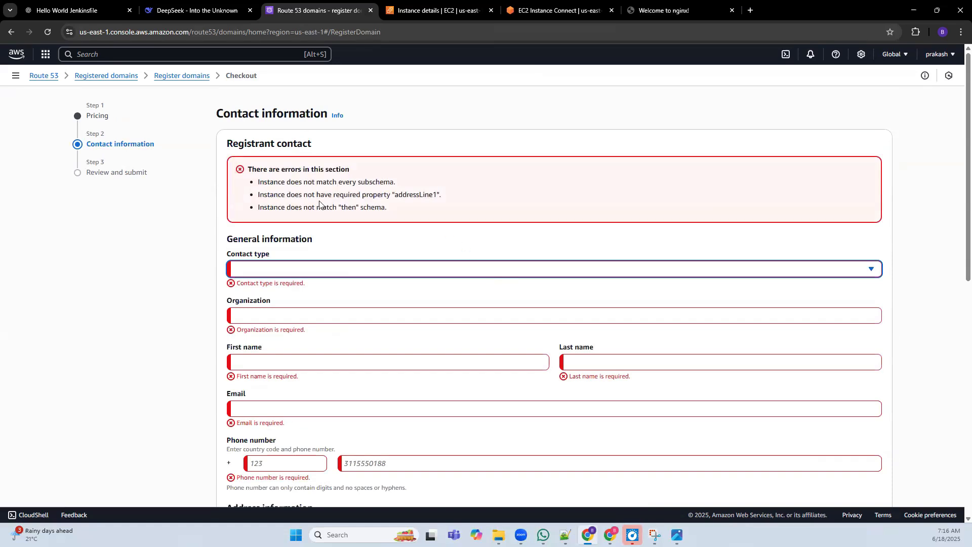
scroll(320, 206, "down", 2)
scroll(321, 206, "up", 2)
left_click(145, 270)
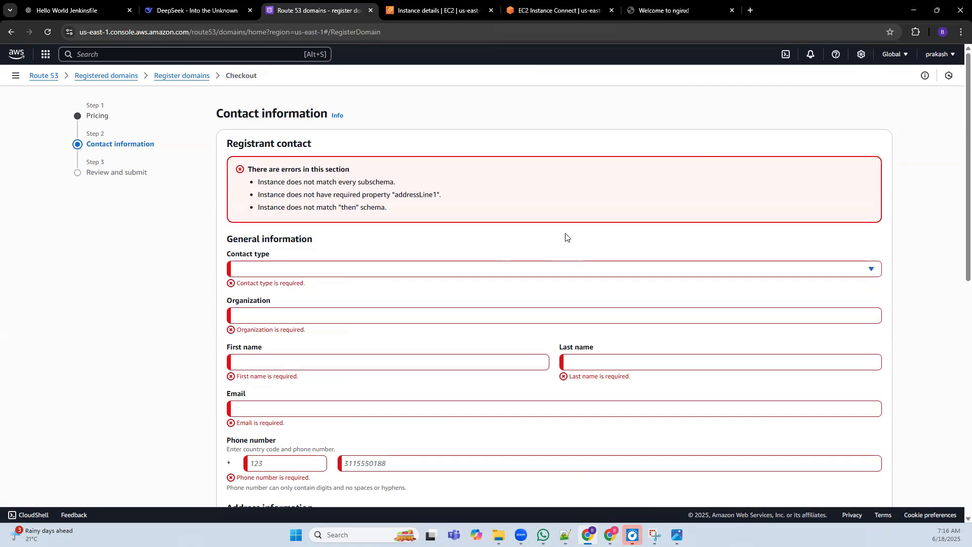
scroll(444, 288, "down", 10)
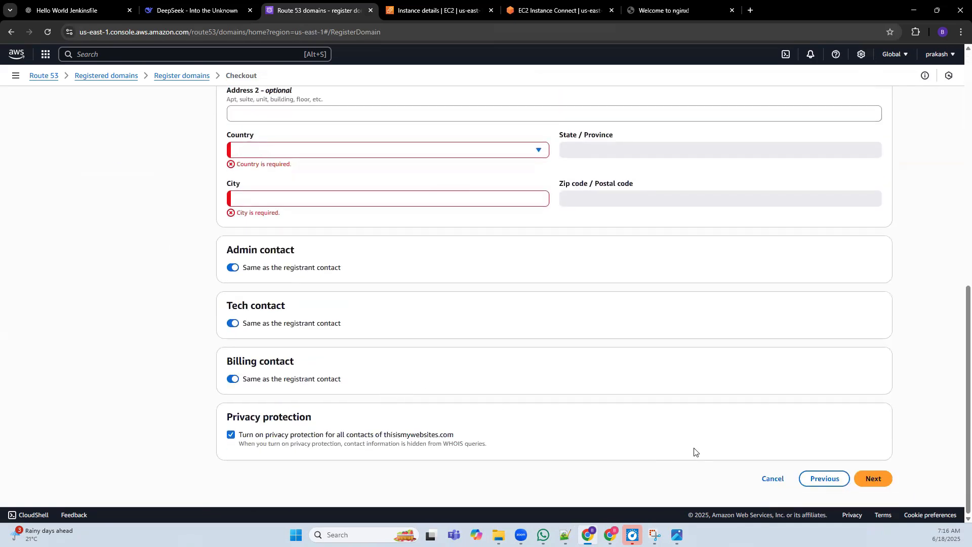
scroll(341, 259, "up", 6)
scroll(359, 248, "up", 3)
scroll(359, 248, "down", 9)
scroll(560, 330, "up", 10)
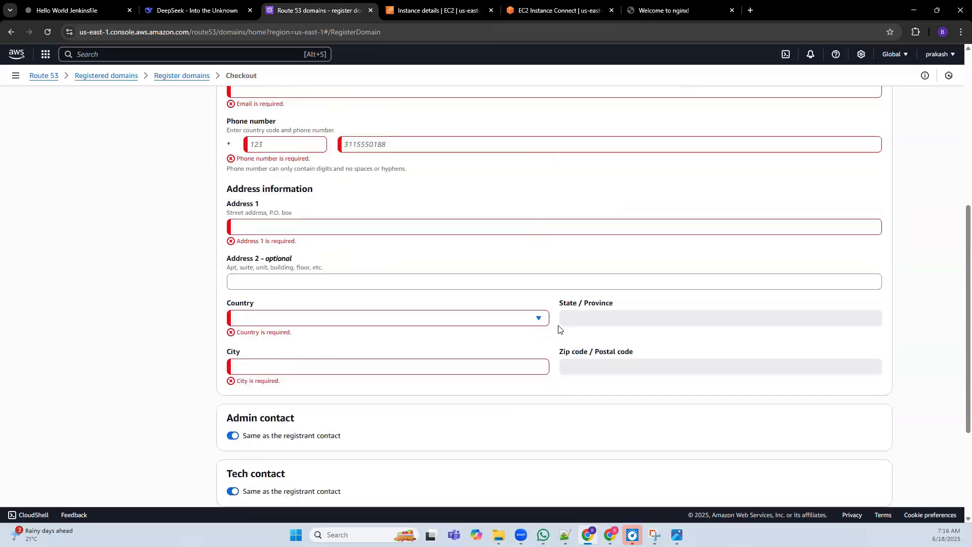
Leave the domain checkout without saving and return to the Register domains page with its standard pricing list
left_click(178, 76)
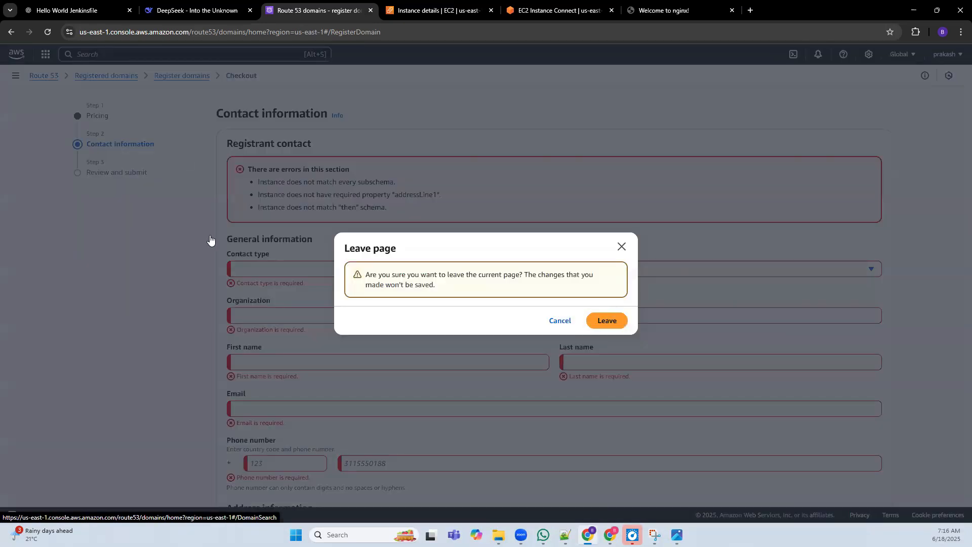
left_click(607, 320)
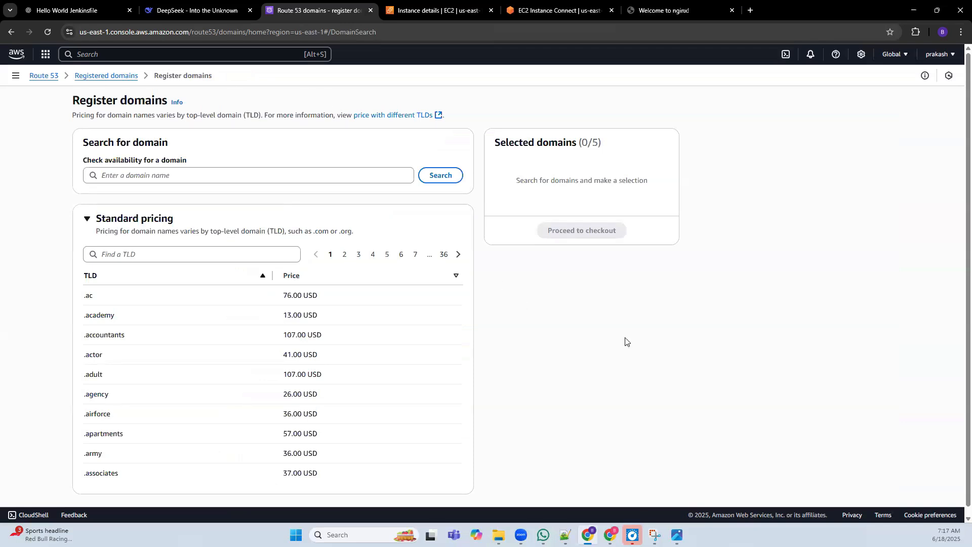
scroll(149, 280, "down", 1)
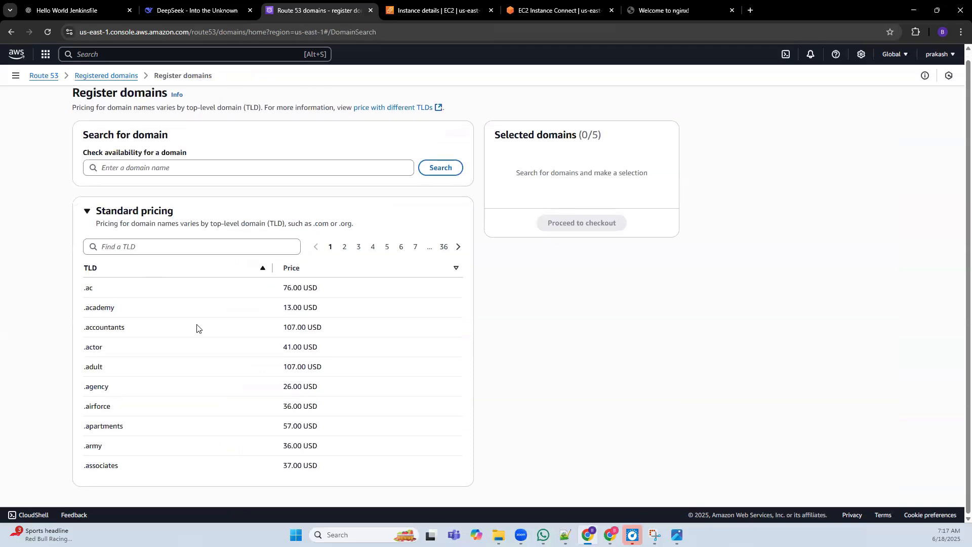
scroll(202, 321, "up", 1)
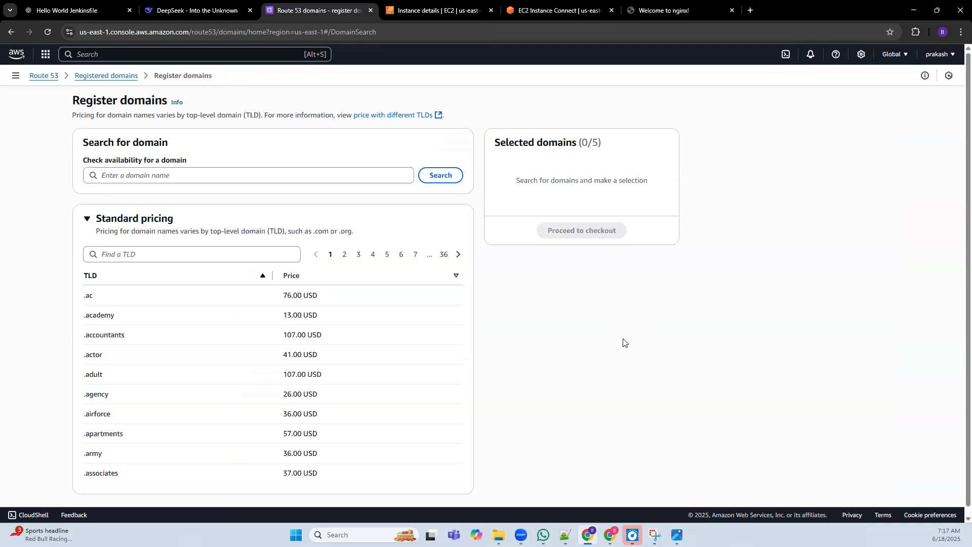
Search Google for "free domains" in a new browser tab
key("ctrl+t")
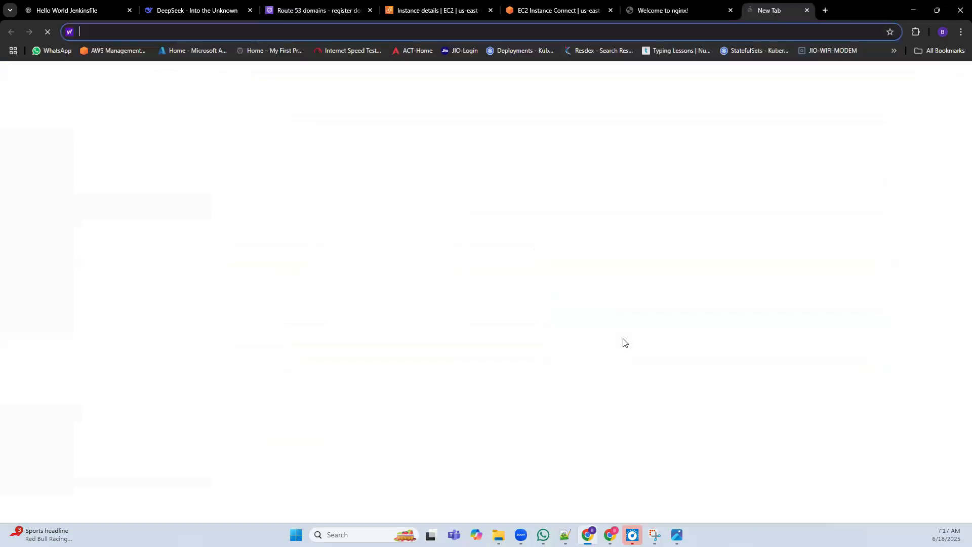
type("go")
key("Return")
type("free domains")
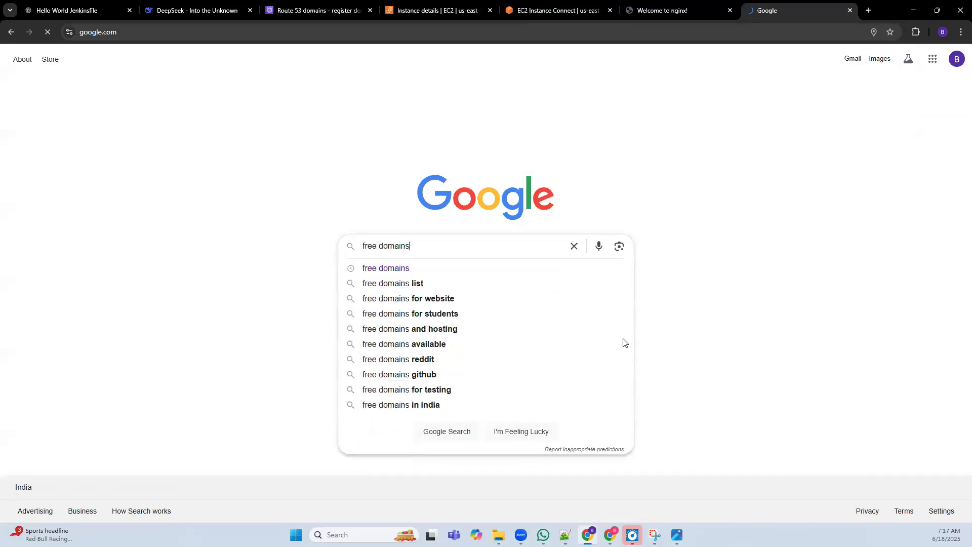
key("Return")
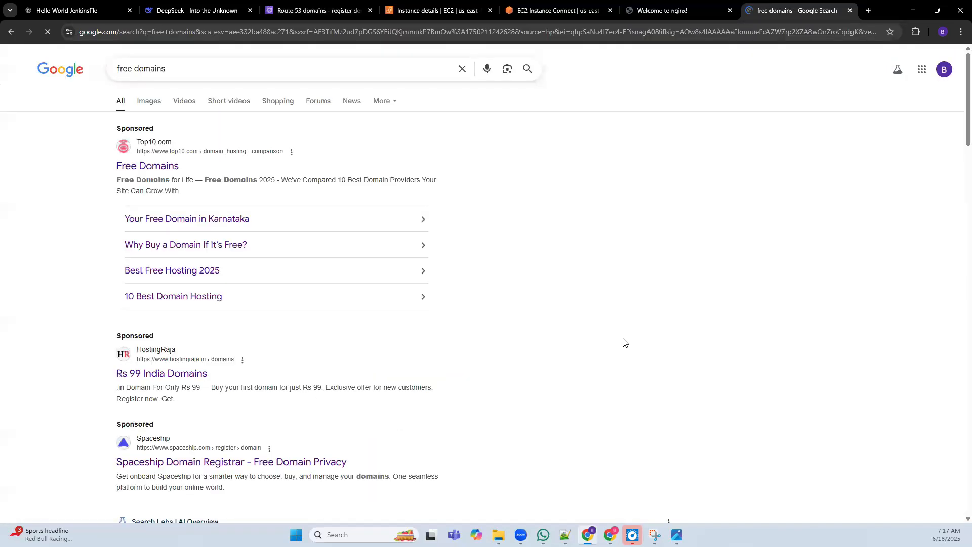
Open Freenom's "Free and paid domains" result and the FreeDomain.One result in separate new tabs
scroll(600, 321, "down", 1)
scroll(600, 314, "down", 3)
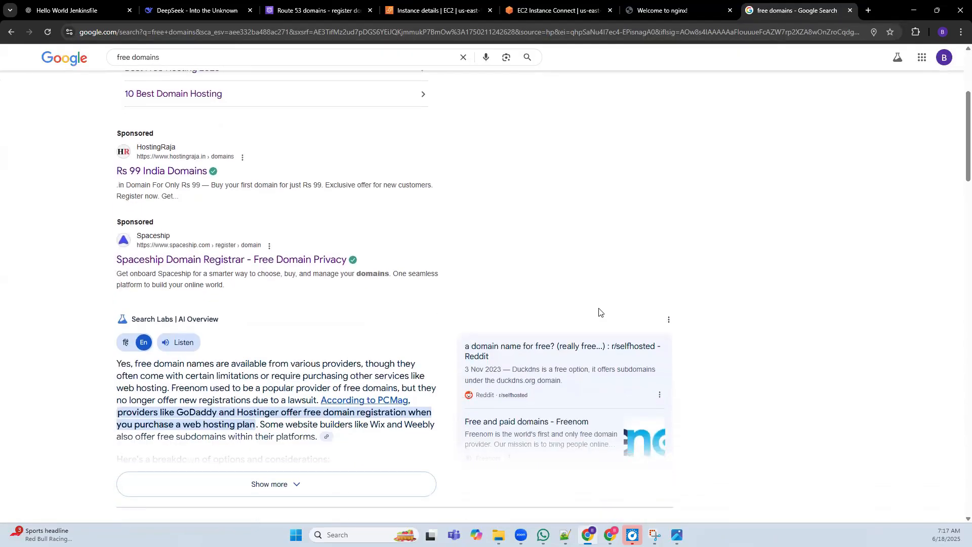
scroll(597, 304, "down", 5)
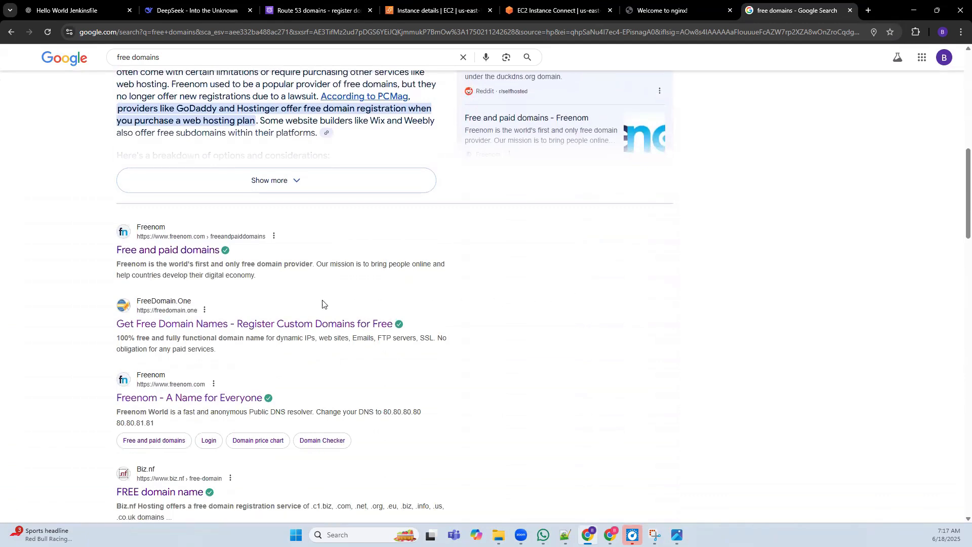
right_click(163, 253)
left_click(200, 262)
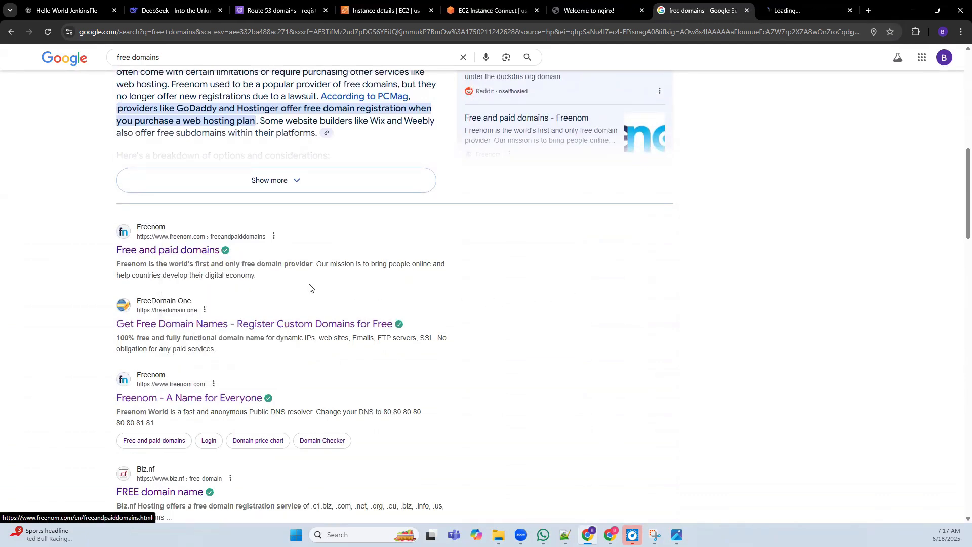
scroll(322, 269, "down", 2)
right_click(178, 228)
left_click(198, 237)
scroll(283, 233, "down", 2)
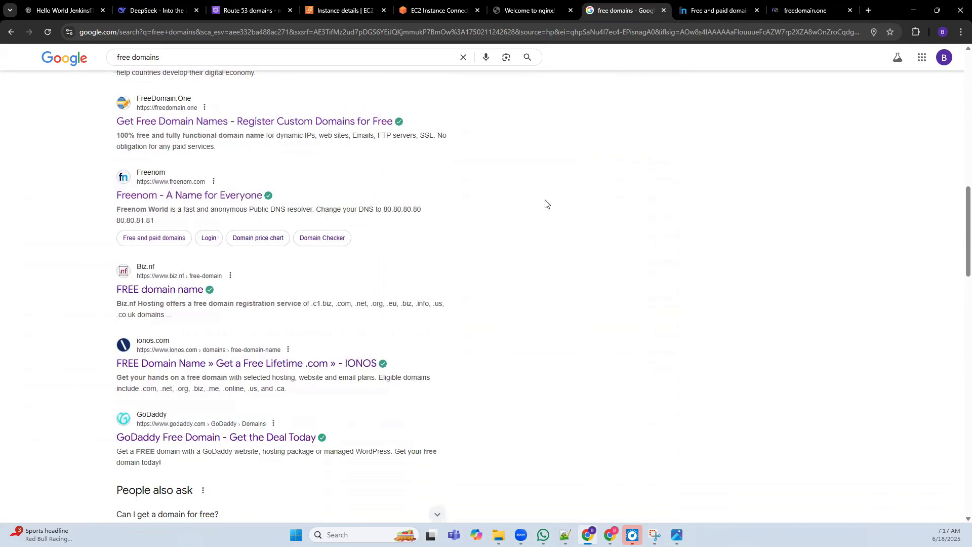
Switch to the Freenom page on free and paid domains and sign in with the existing Google account
key("ctrl+Tab")
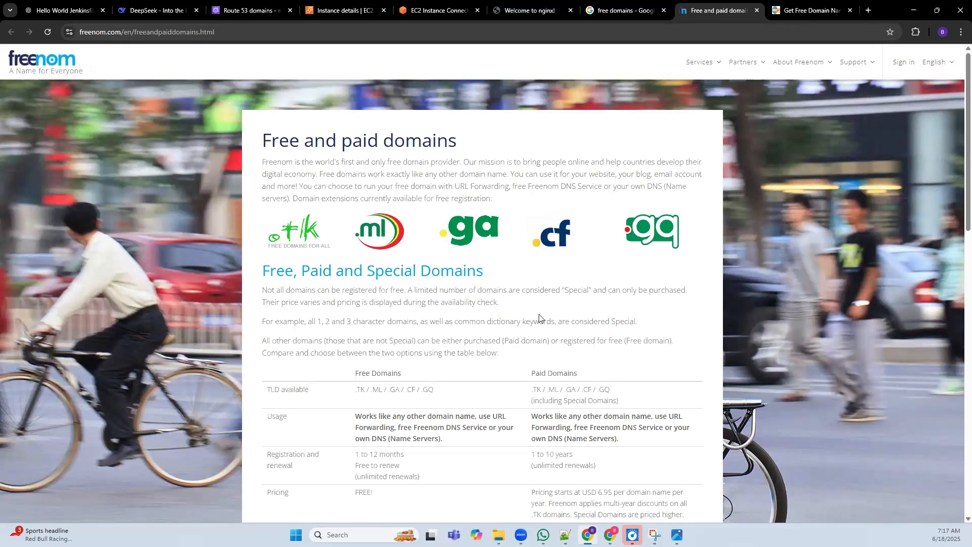
scroll(542, 314, "down", 1)
scroll(545, 311, "up", 1)
left_click(901, 62)
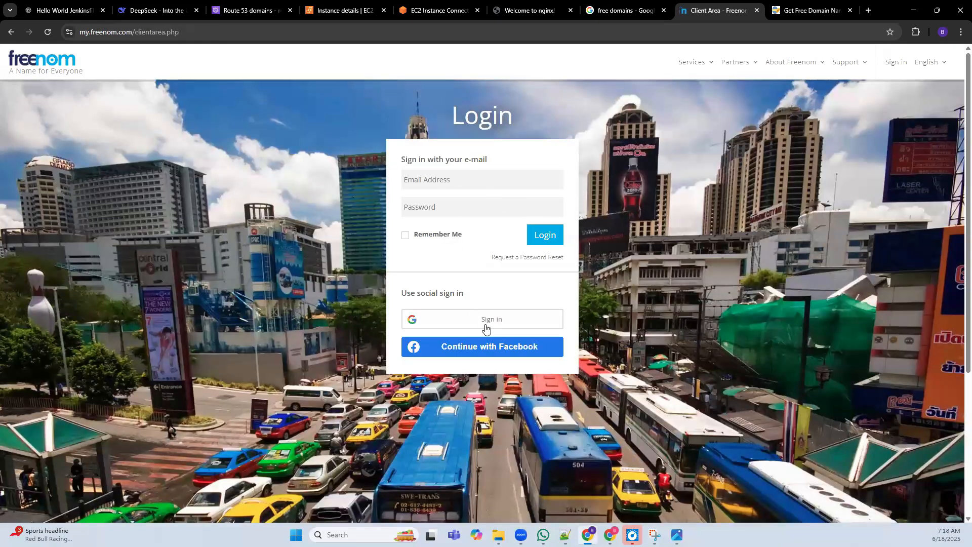
left_click(485, 328)
left_click(430, 154)
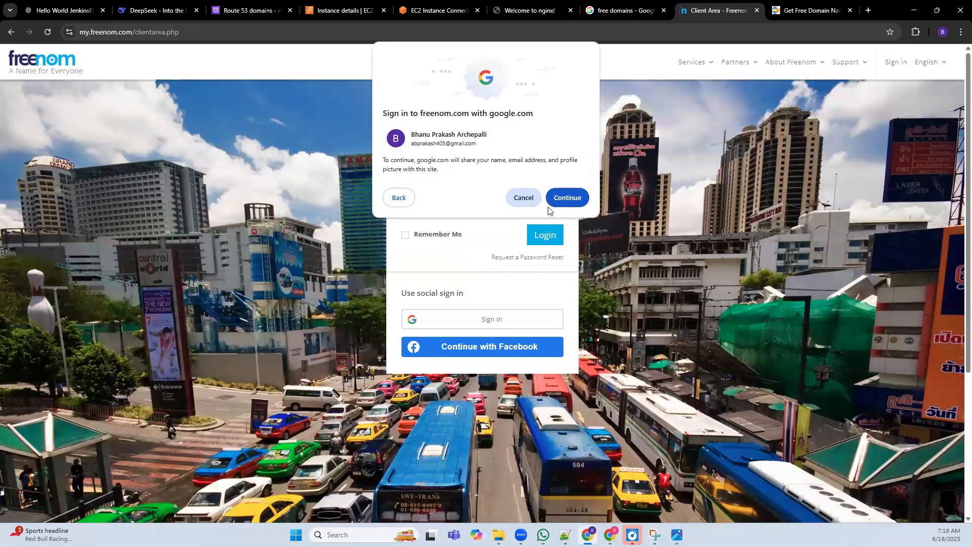
left_click(571, 198)
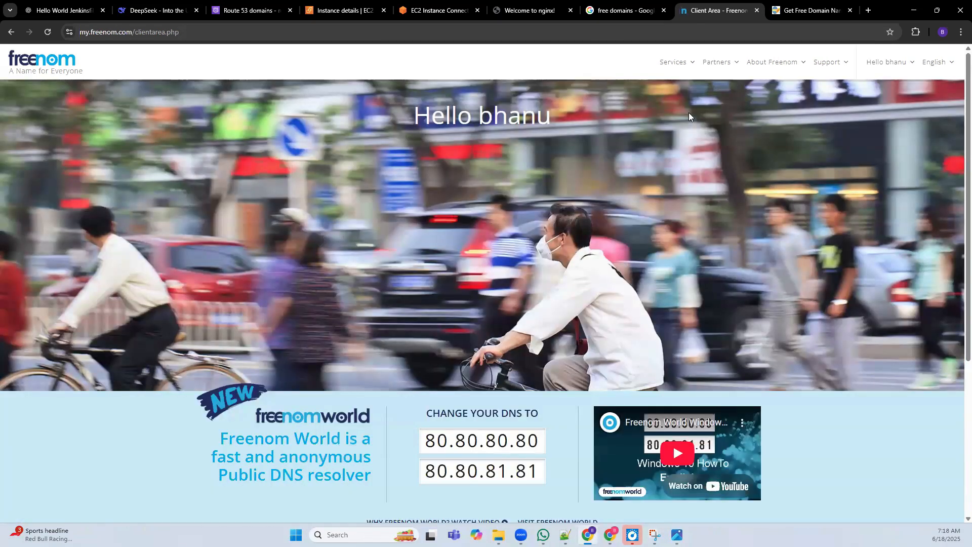
Open Freenom's new domain registration and check the availability of the previously entered name with a .com ending
mouse_move(678, 66)
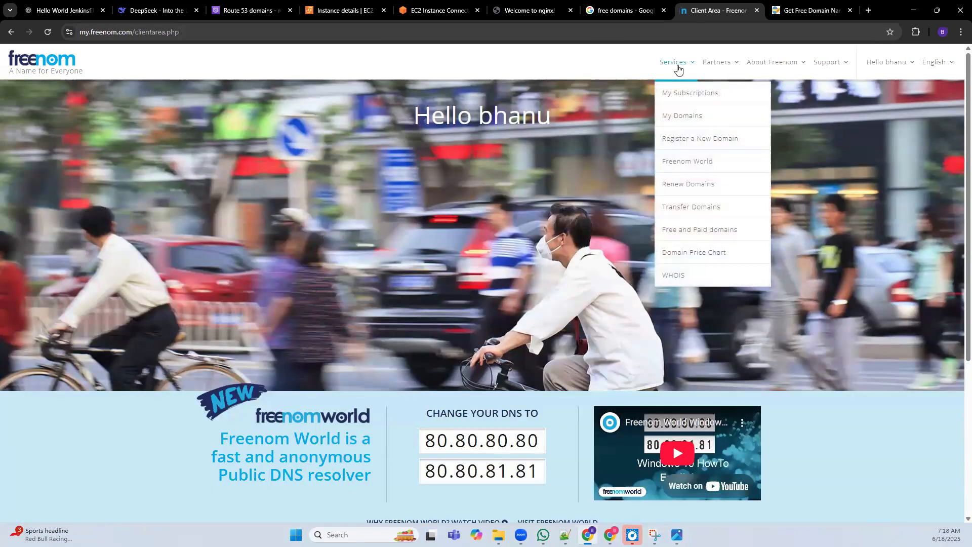
left_click(694, 138)
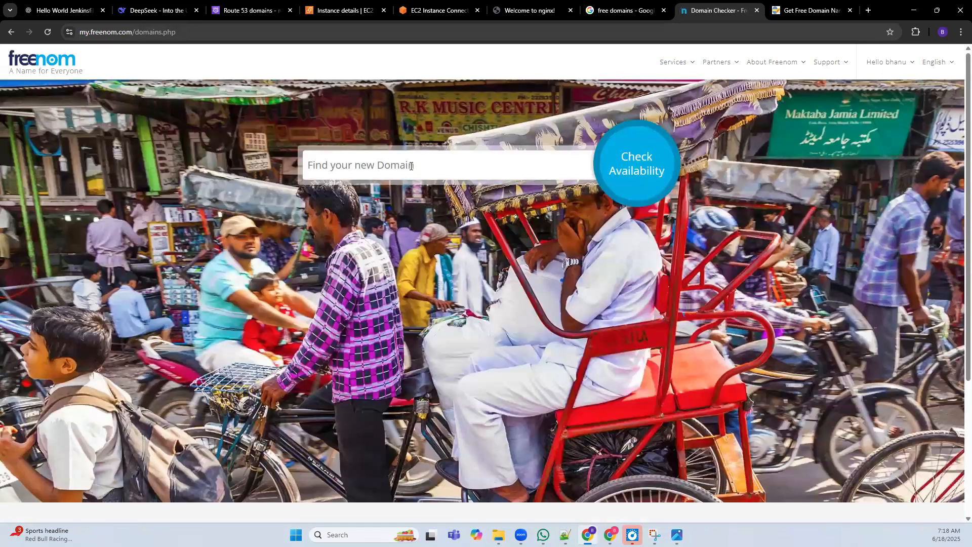
left_click(411, 166)
left_click(411, 166)
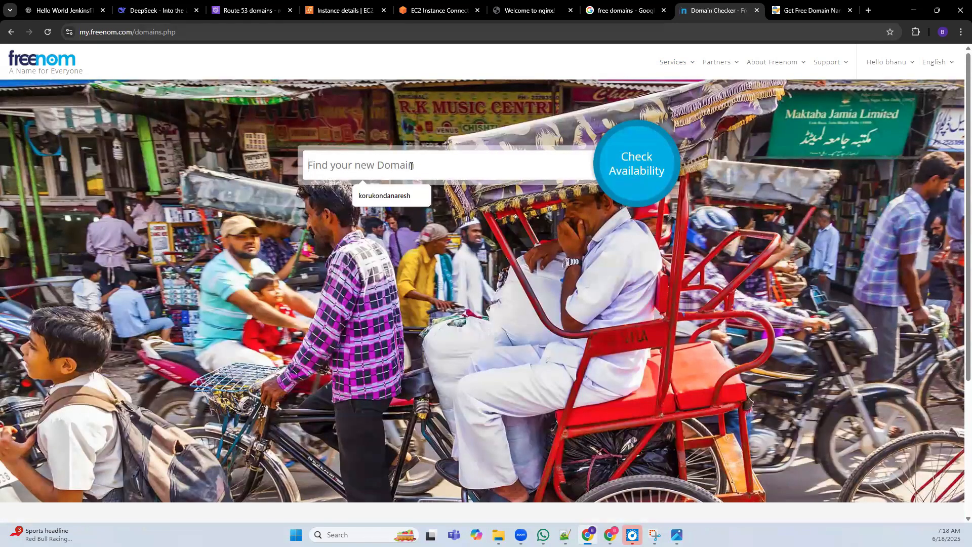
left_click(384, 196)
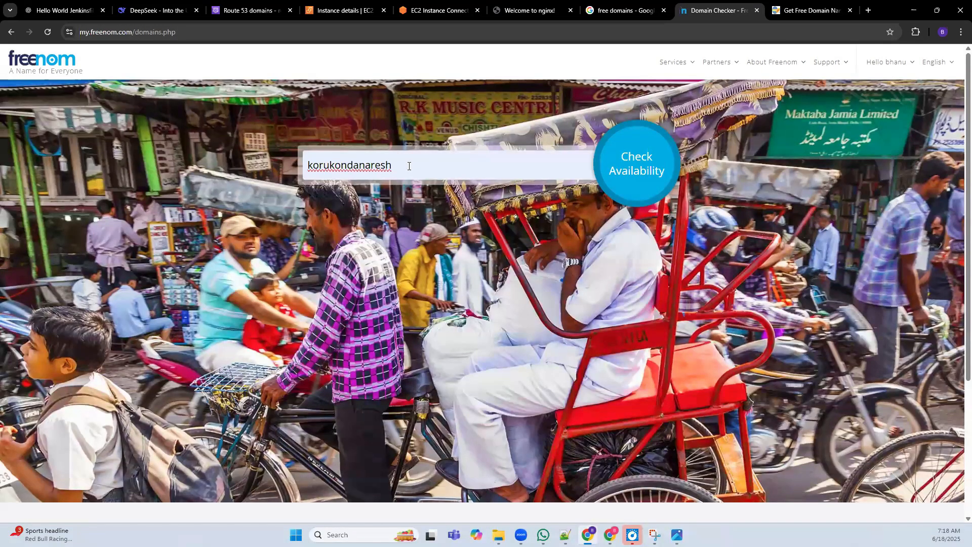
type(".com")
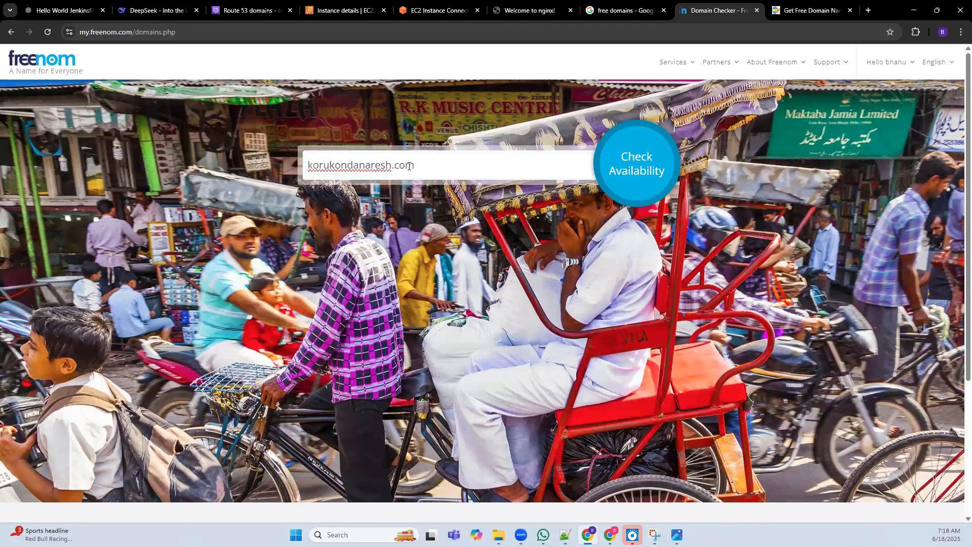
left_click(642, 166)
Switch to FreeDomain.One and check the availability of the same saved name under the work.gd extension
left_click(808, 10)
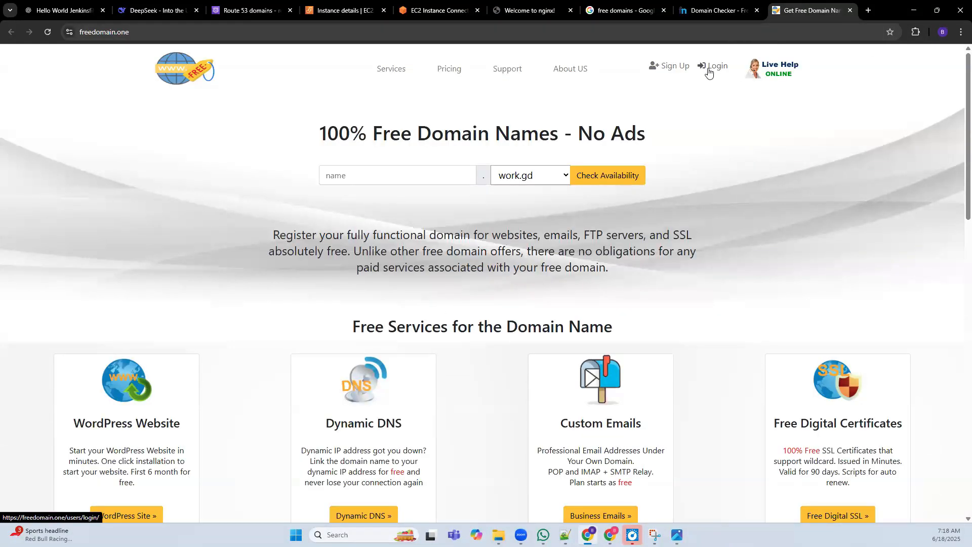
left_click(383, 175)
left_click(398, 201)
left_click(608, 175)
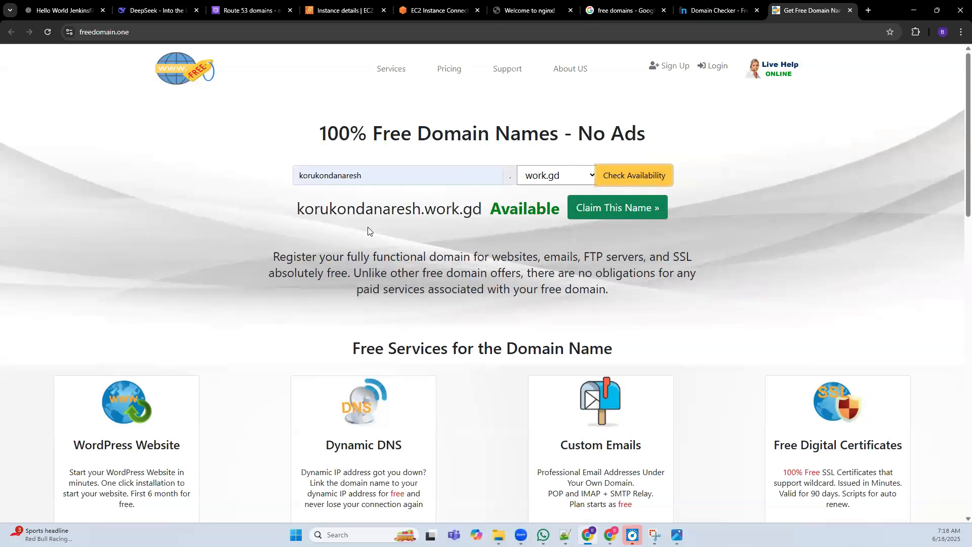
left_click(306, 208)
left_click_drag(306, 209, 480, 212)
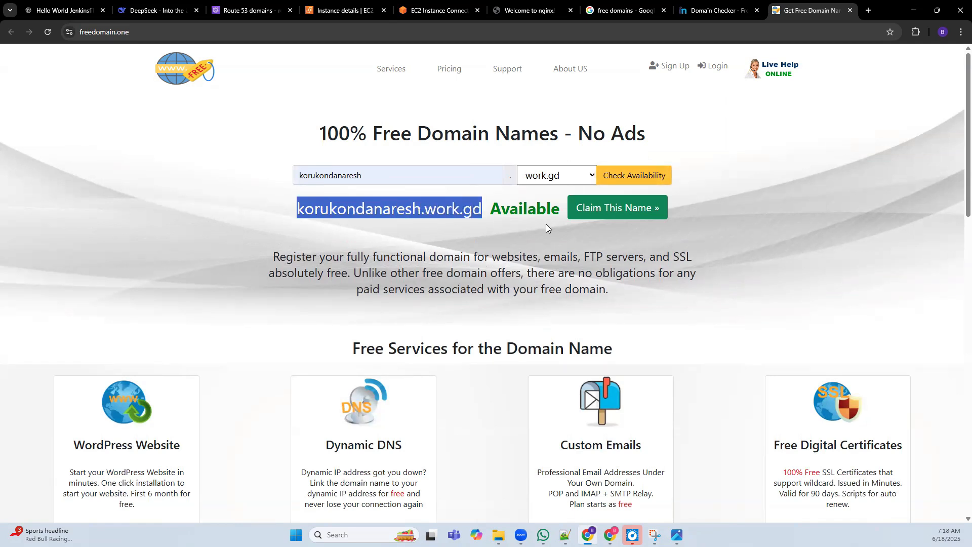
left_click(515, 222)
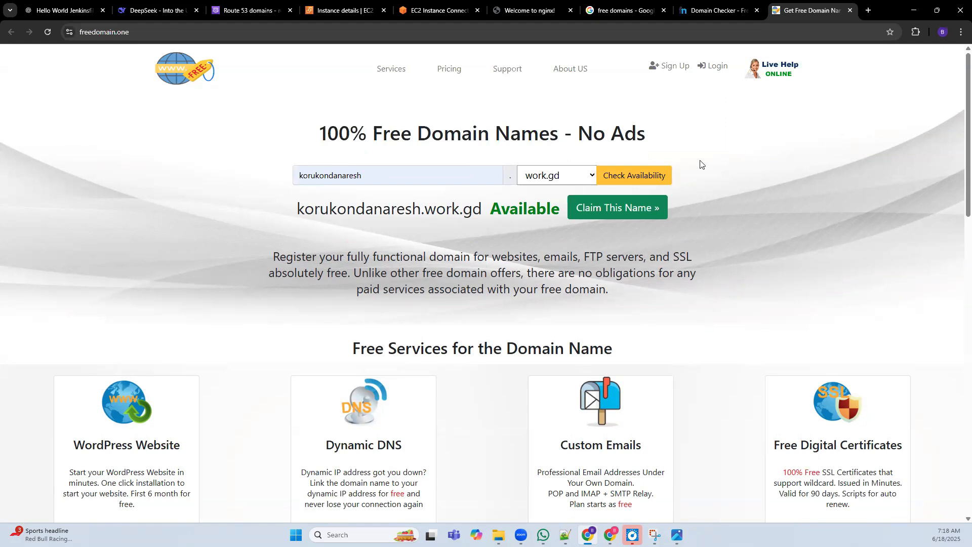
Return to the Route 53 console, leave the domain registration page and open the Route 53 Dashboard
left_click(716, 13)
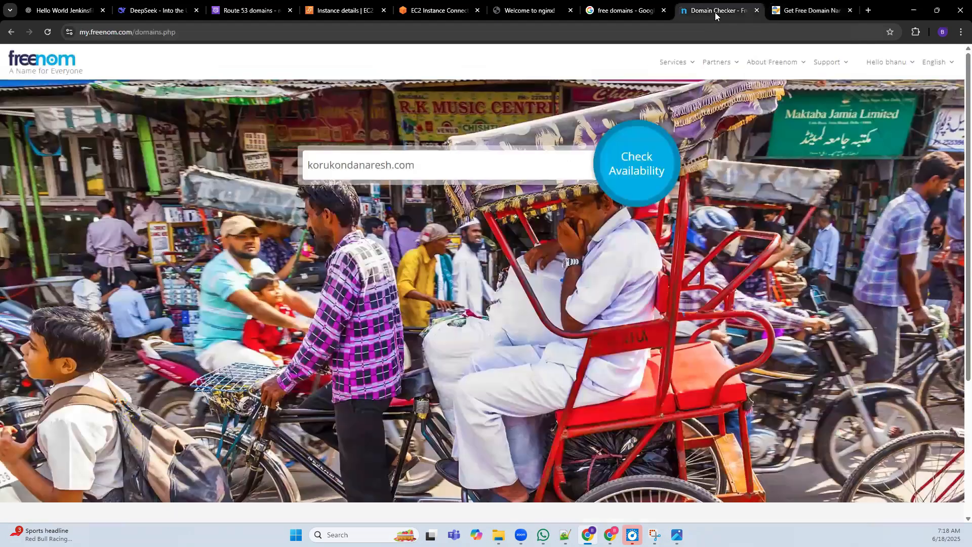
left_click(630, 15)
left_click(520, 10)
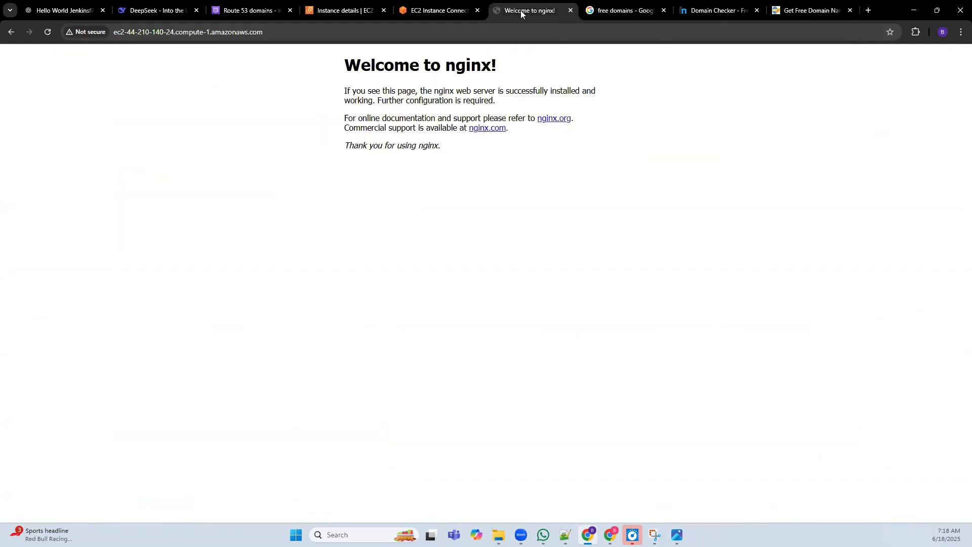
left_click(430, 10)
left_click(339, 11)
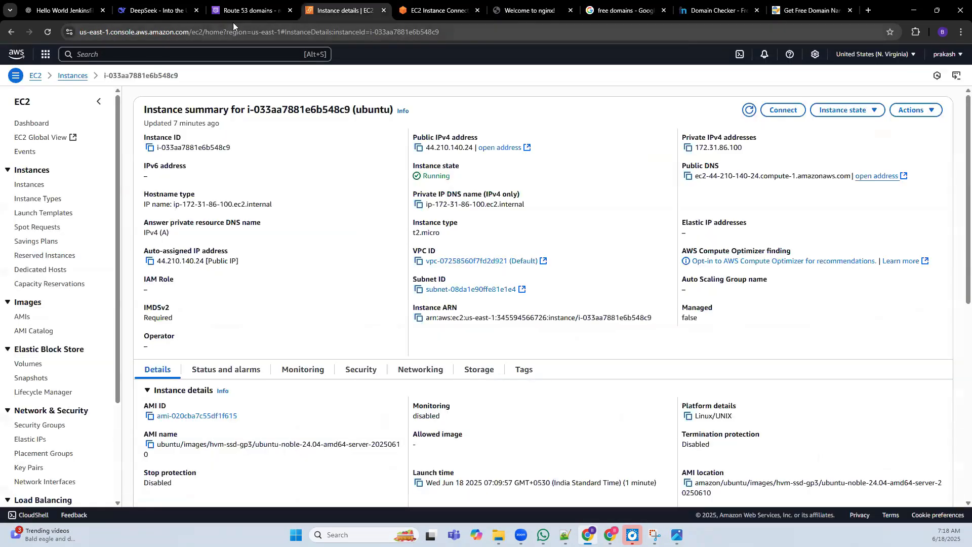
left_click(245, 11)
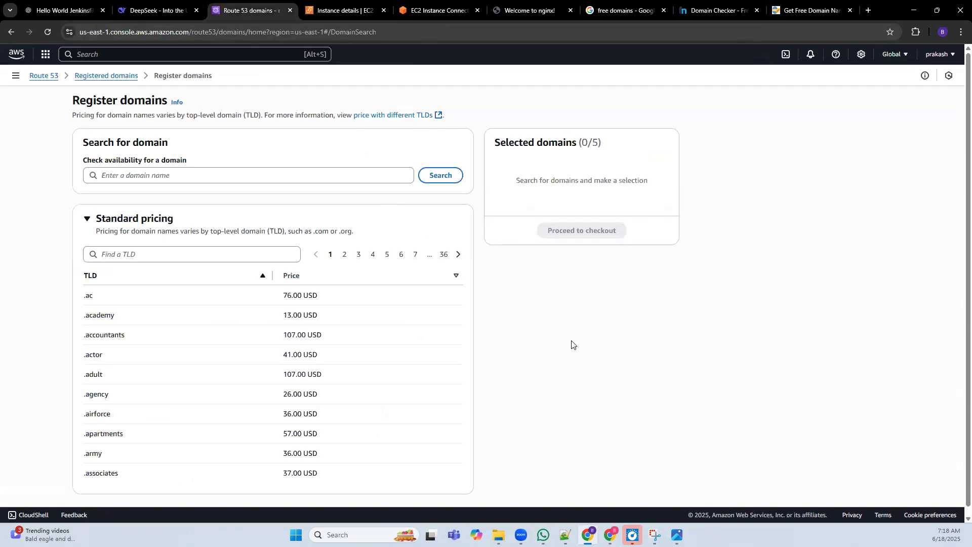
left_click(41, 77)
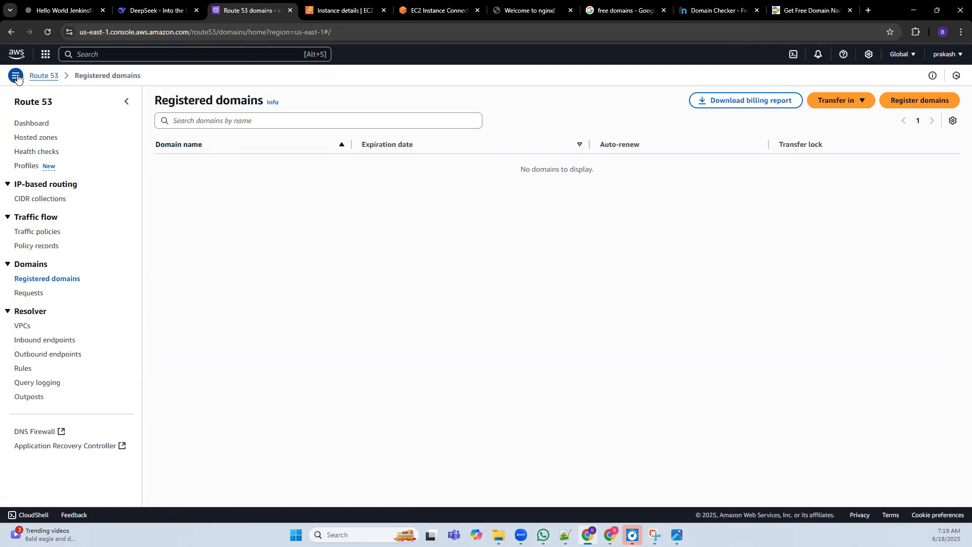
left_click(31, 125)
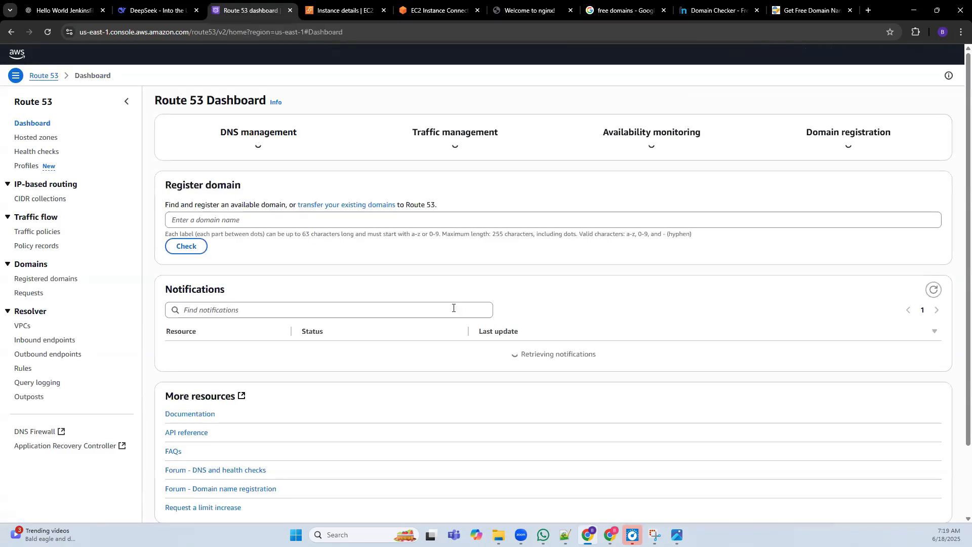
left_click_drag(166, 228, 263, 227)
left_click(263, 228)
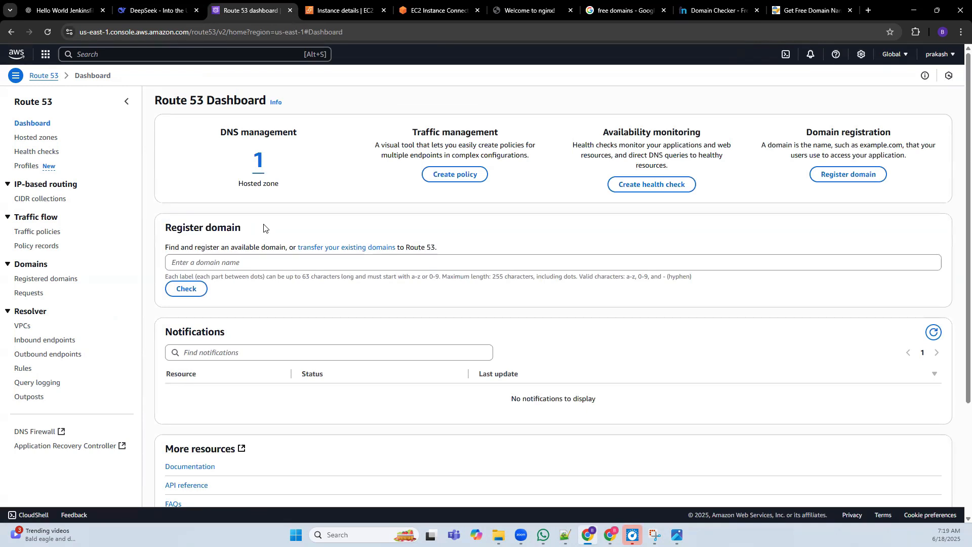
left_click(247, 264)
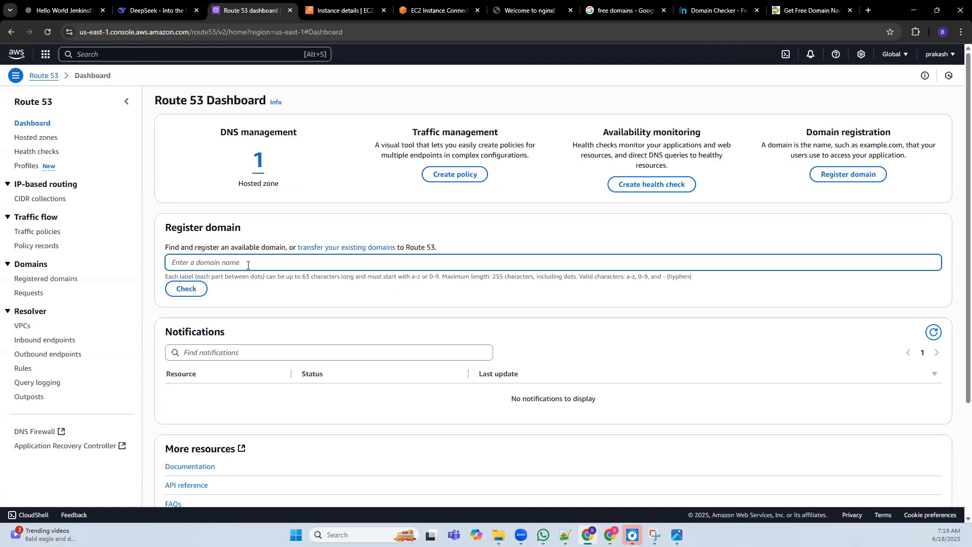
left_click(44, 138)
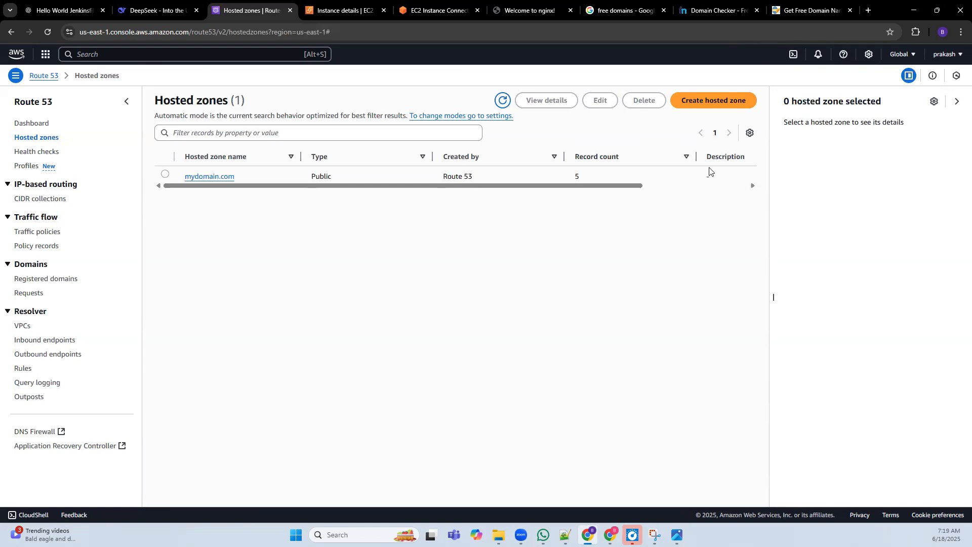
left_click(704, 103)
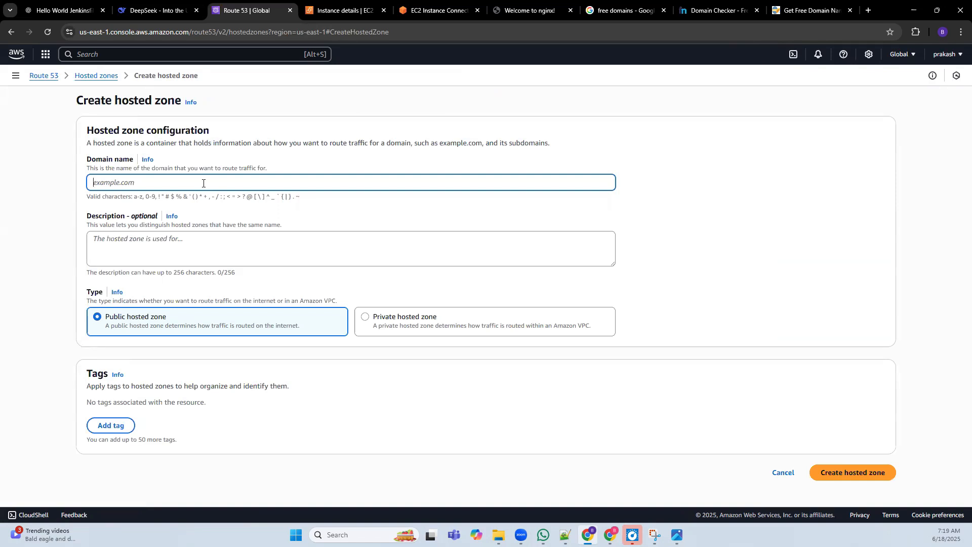
type("www.")
type("thisismywebsite.com")
left_click(678, 219)
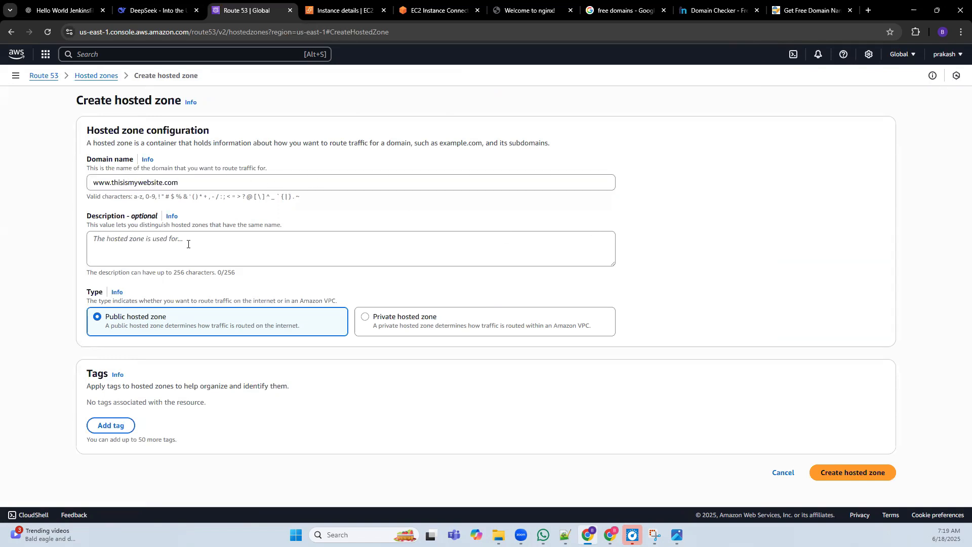
left_click(853, 472)
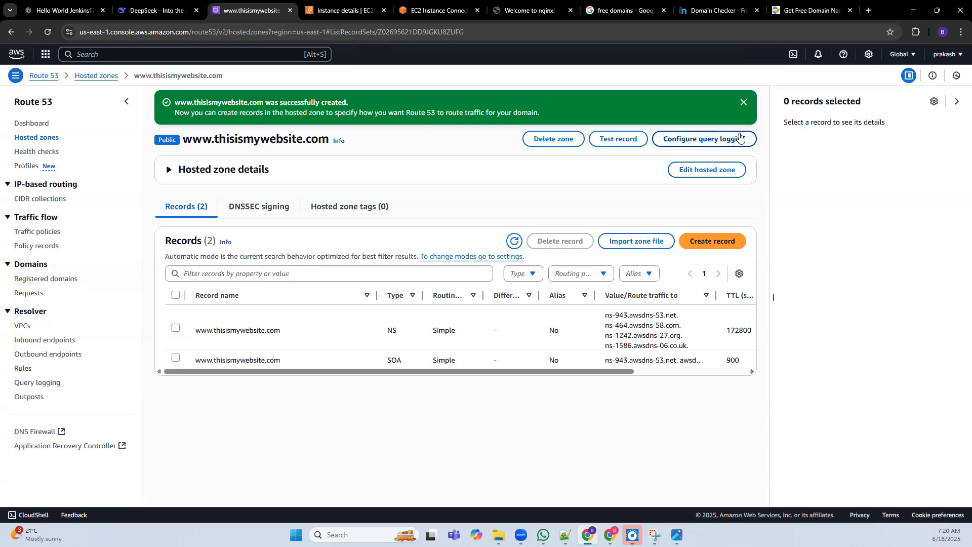
left_click(744, 102)
Examine the new hosted zone's domain name and its default NS and SOA records
left_click_drag(183, 101, 330, 101)
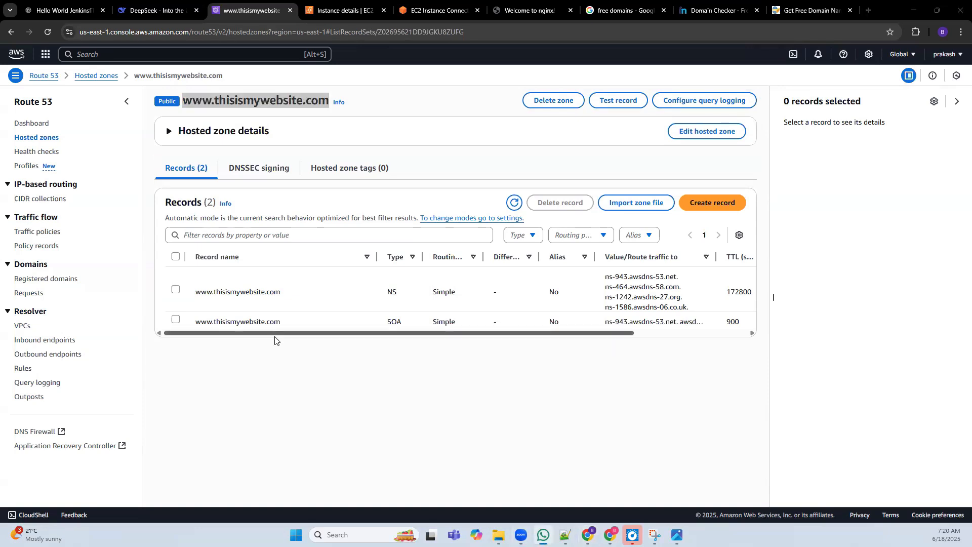
left_click(470, 404)
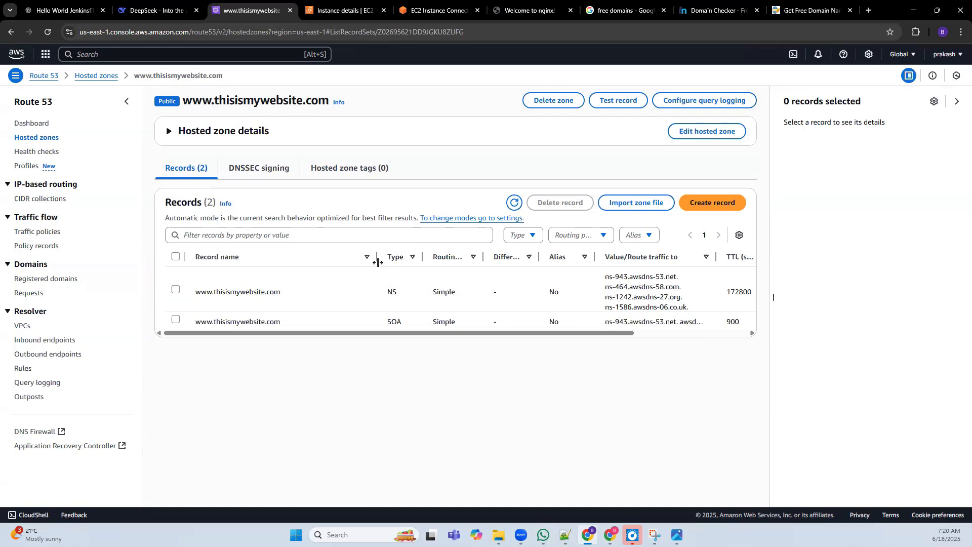
left_click_drag(182, 101, 330, 101)
left_click(581, 412)
left_click(176, 292)
left_click(176, 320)
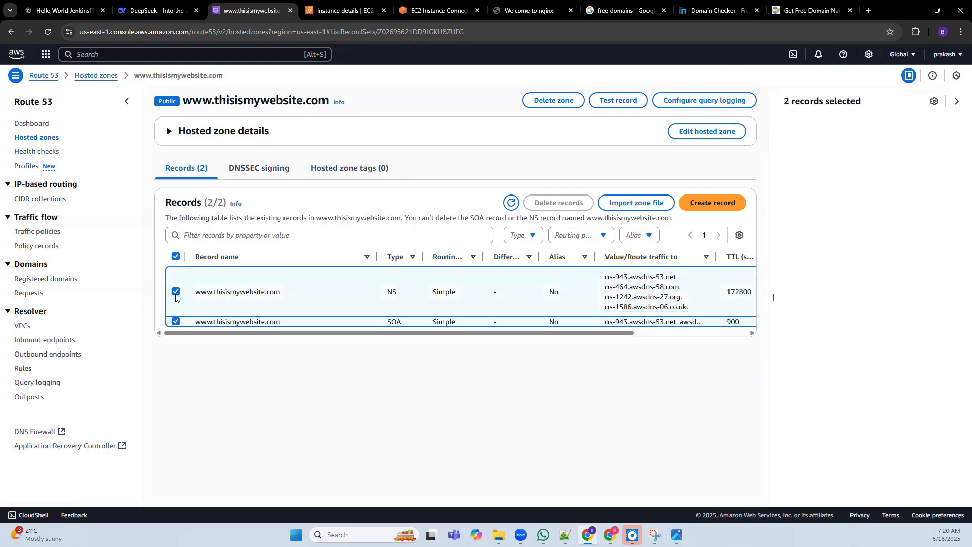
left_click(176, 291)
left_click(176, 320)
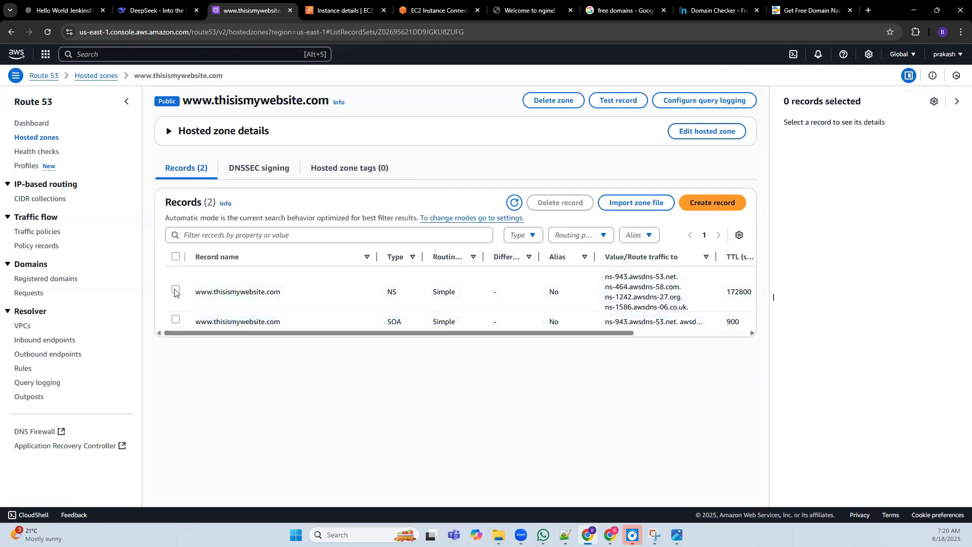
left_click(175, 292)
left_click(176, 321)
left_click(176, 291)
left_click(176, 319)
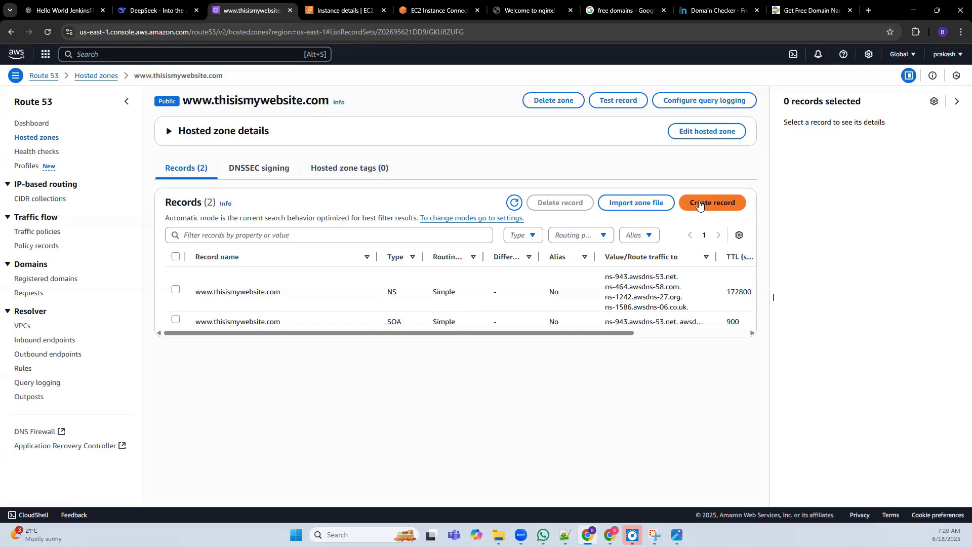
View the aws-route53.png diagram of the domain-to-DNS mapping in the image viewer and return to the hosted zone
mouse_move(677, 535)
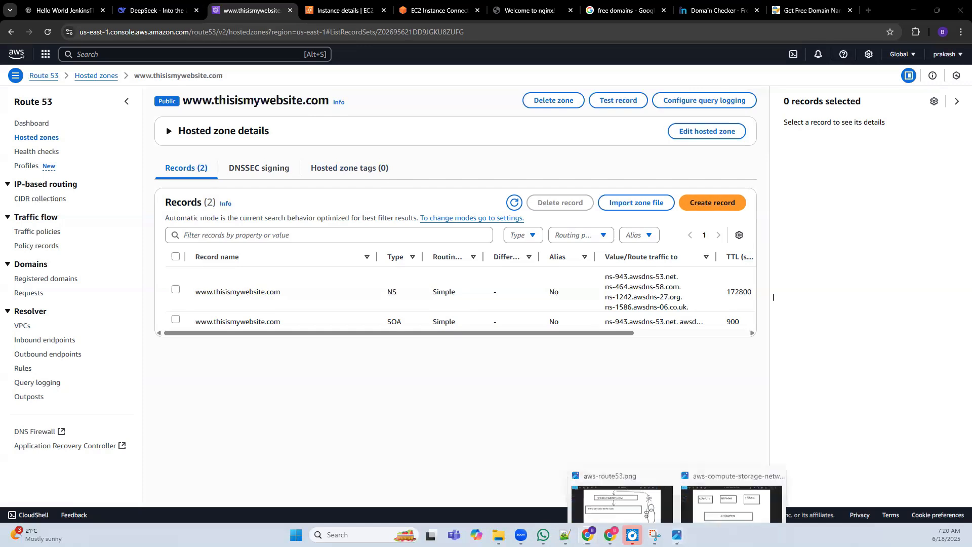
left_click(657, 481)
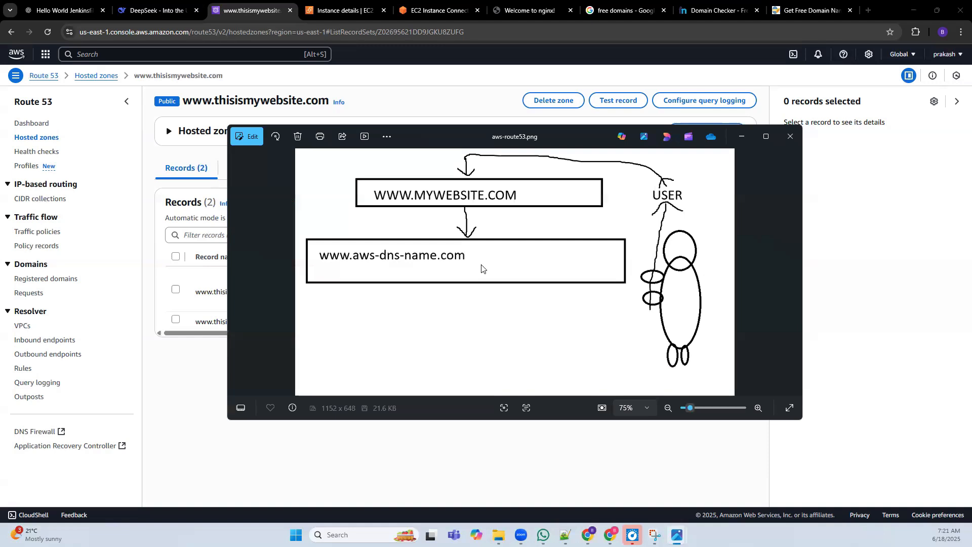
left_click(395, 466)
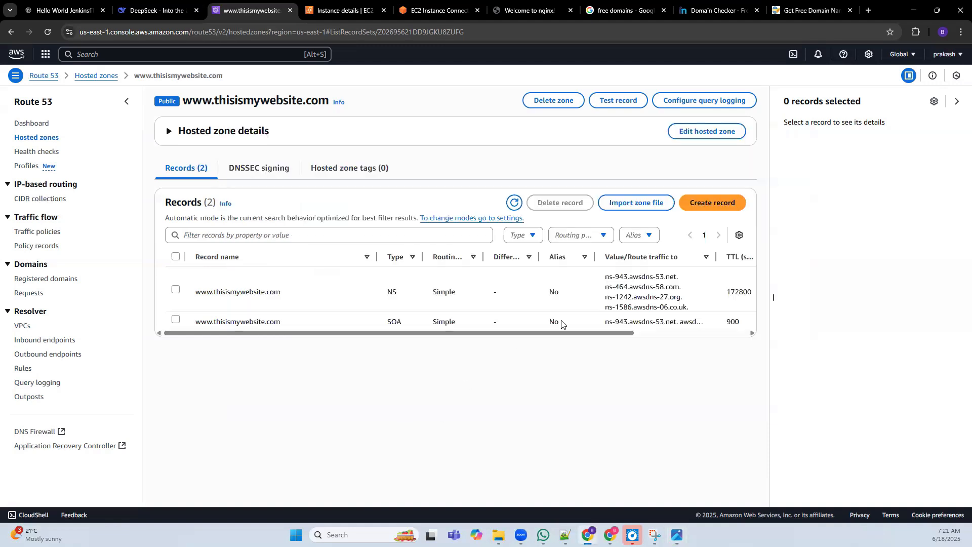
left_click(704, 204)
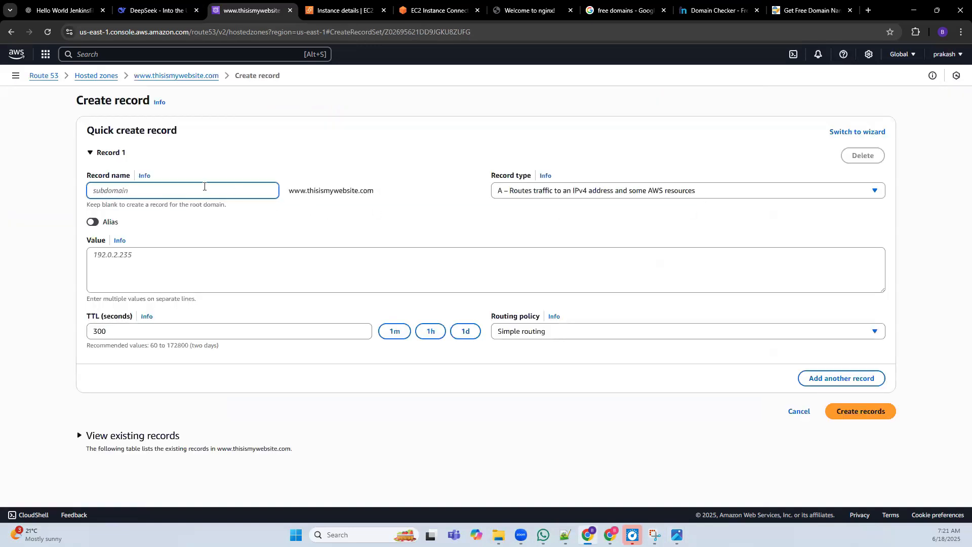
left_click_drag(289, 191, 395, 201)
left_click(395, 201)
Try asdfasdf as the record's subdomain, and clear the record name again
left_click(270, 194)
type("asdfasdf")
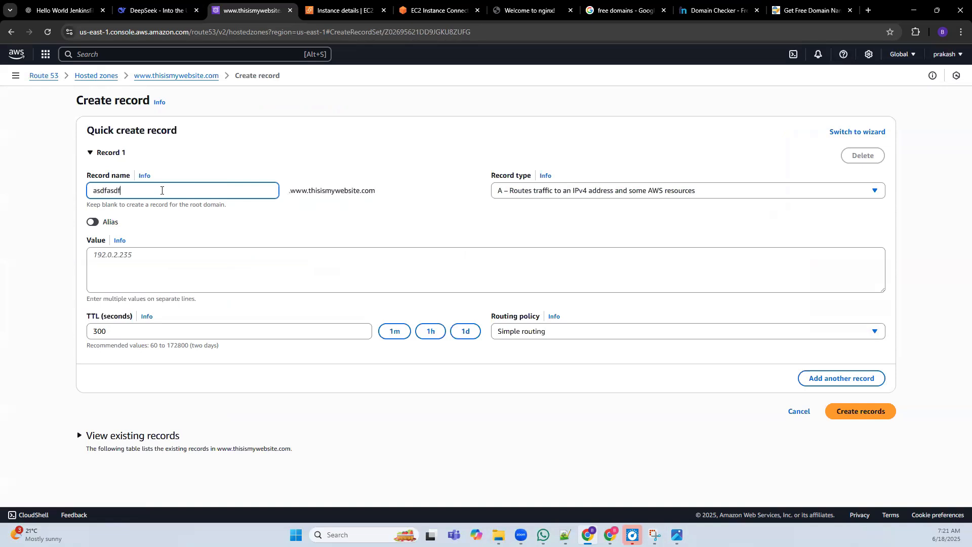
left_click(385, 220)
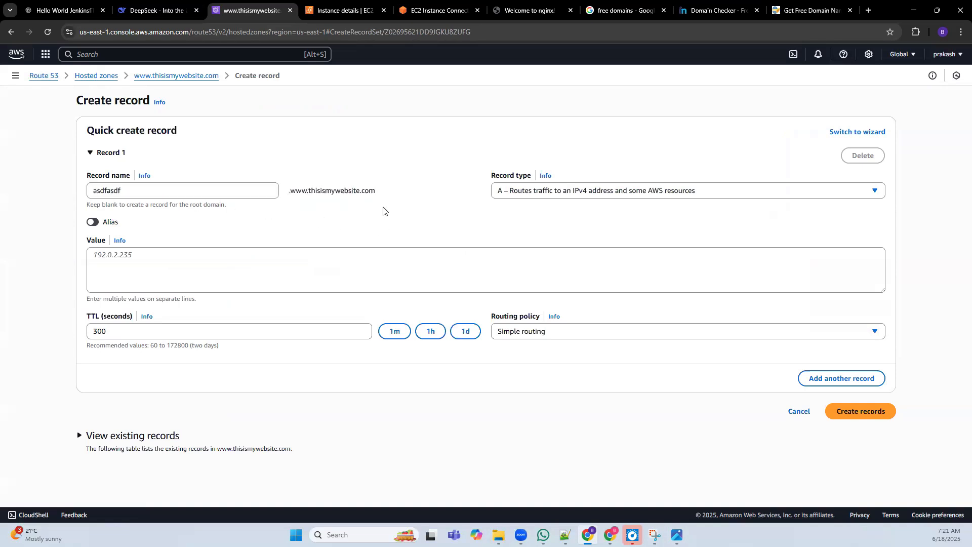
left_click_drag(184, 190, 85, 192)
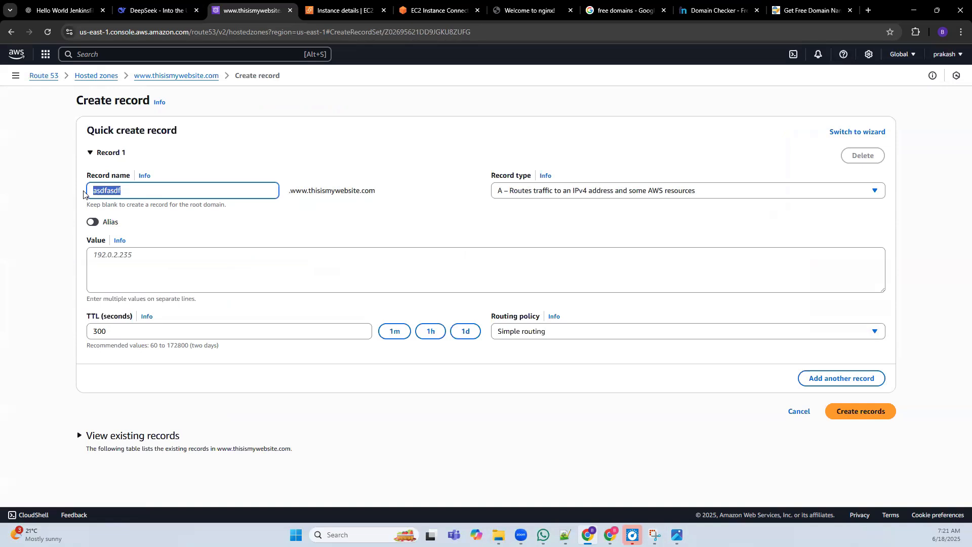
key("BackSpace")
left_click(58, 194)
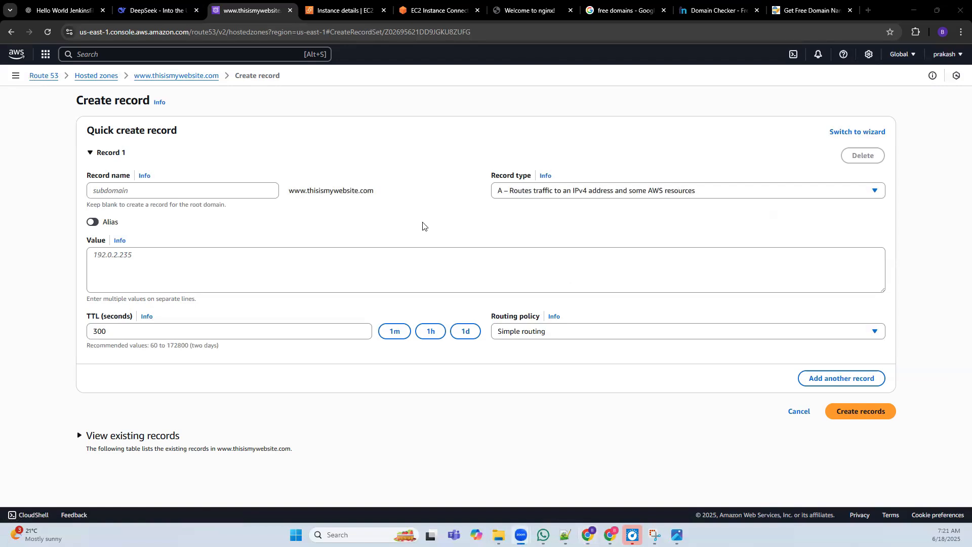
Review the record types available for the new record, keeping type A and a blank record name
left_click(130, 261)
left_click(248, 190)
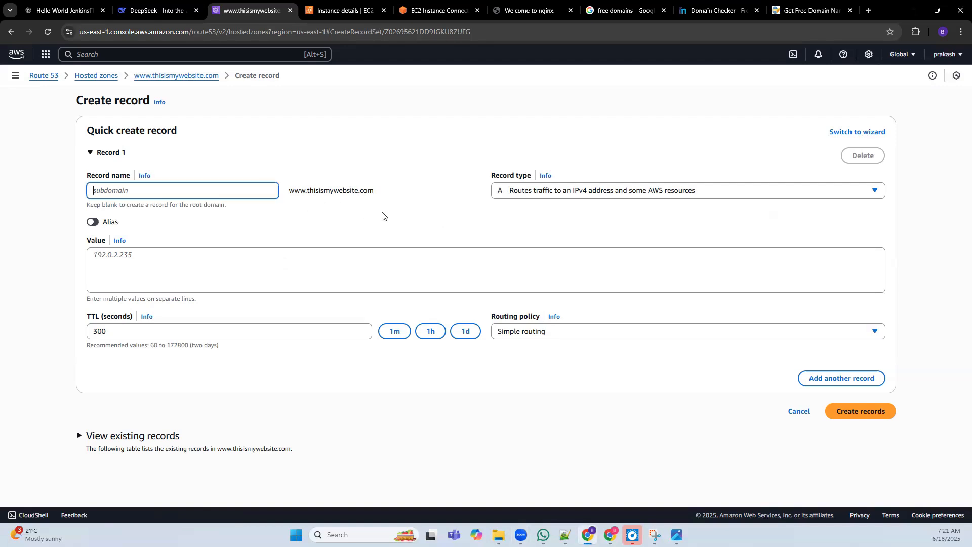
left_click(534, 193)
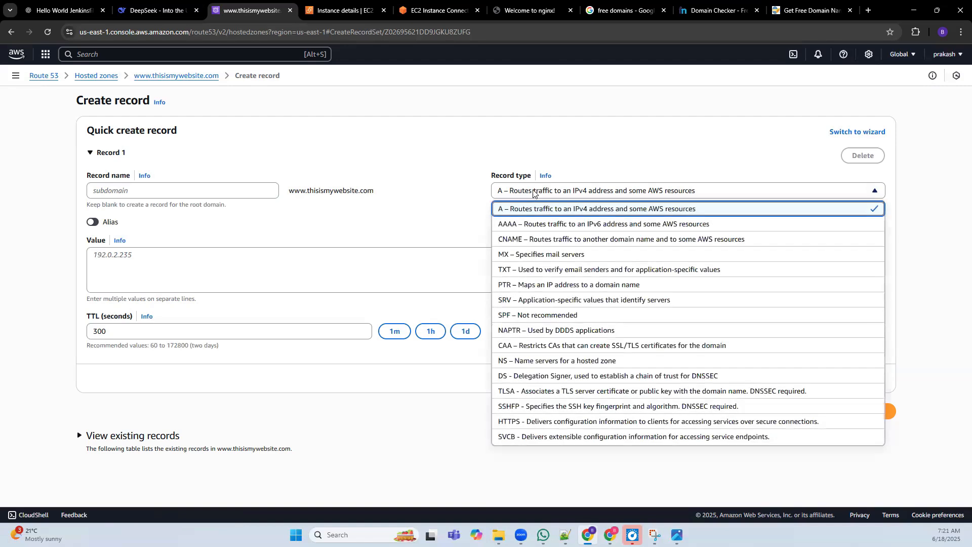
left_click(534, 193)
left_click(534, 192)
left_click(534, 193)
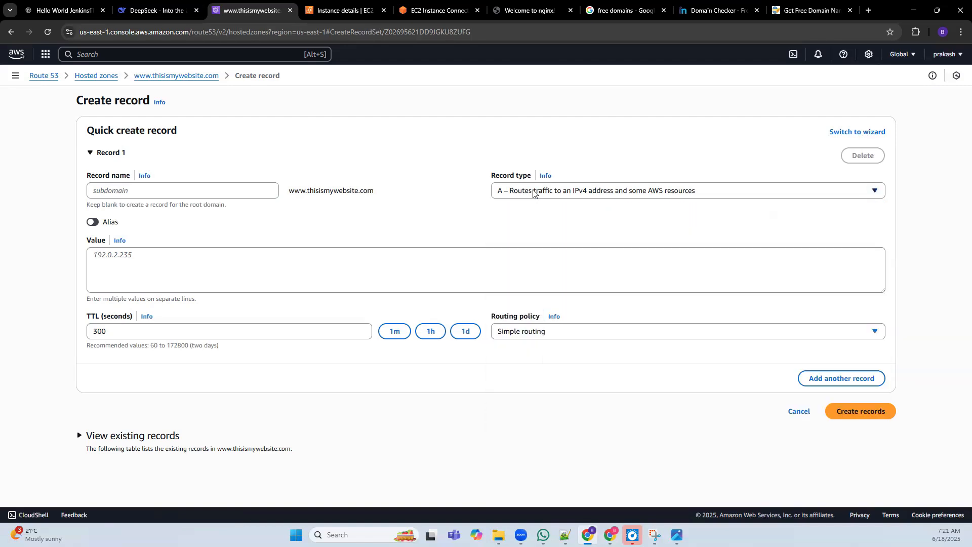
Enable Alias to view the available routing endpoints, and turn it off again
left_click(93, 223)
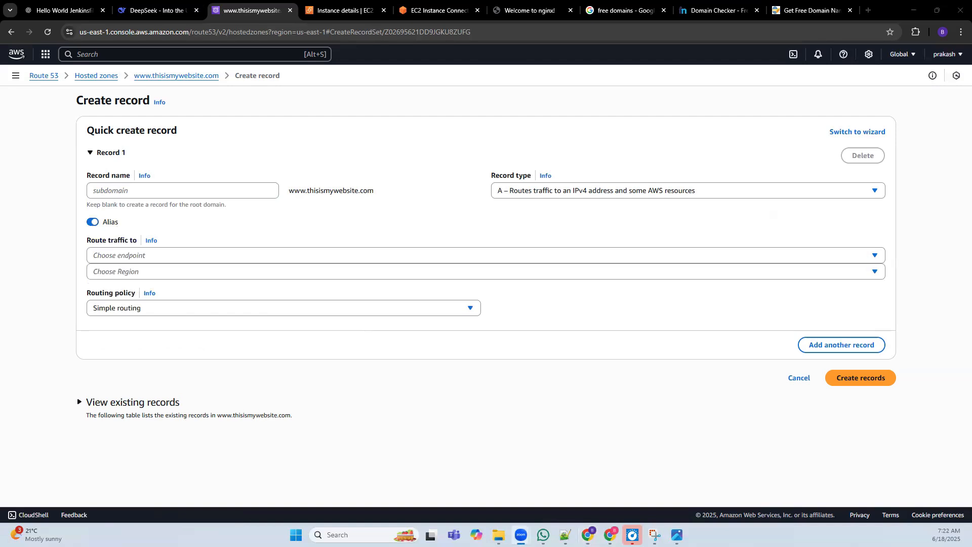
left_click(452, 197)
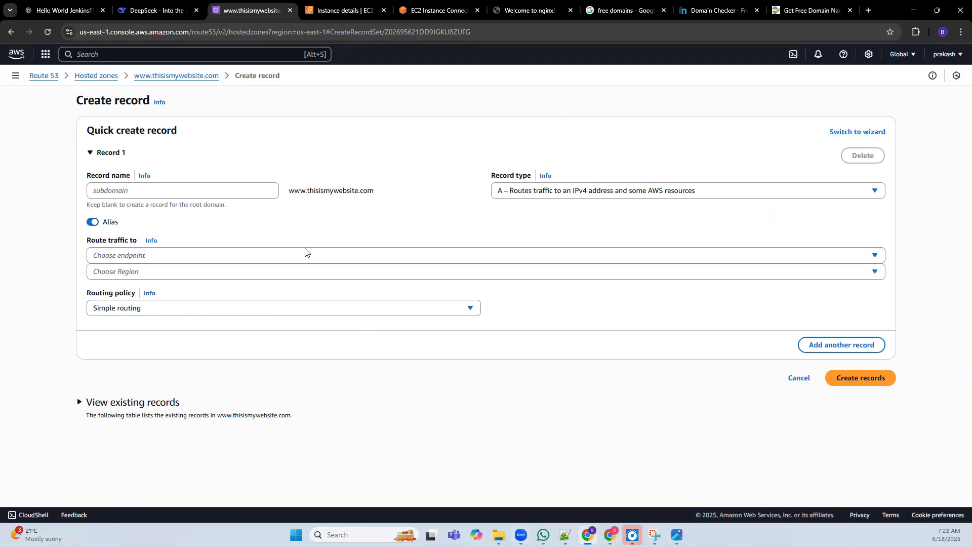
left_click(187, 257)
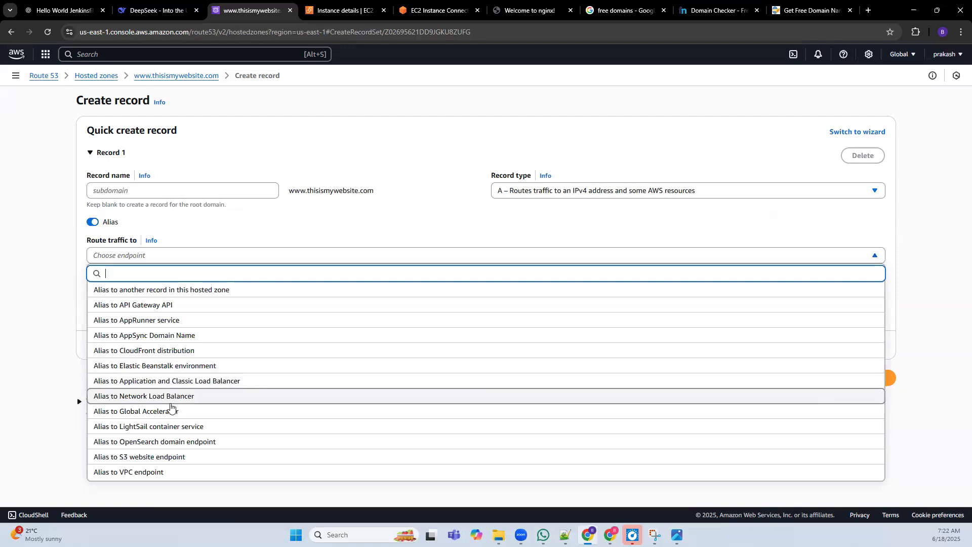
left_click(207, 234)
left_click(92, 222)
Create the root-domain A record with the EC2 instance's public IPv4 address, 44.210.140.24, as its value
left_click(115, 263)
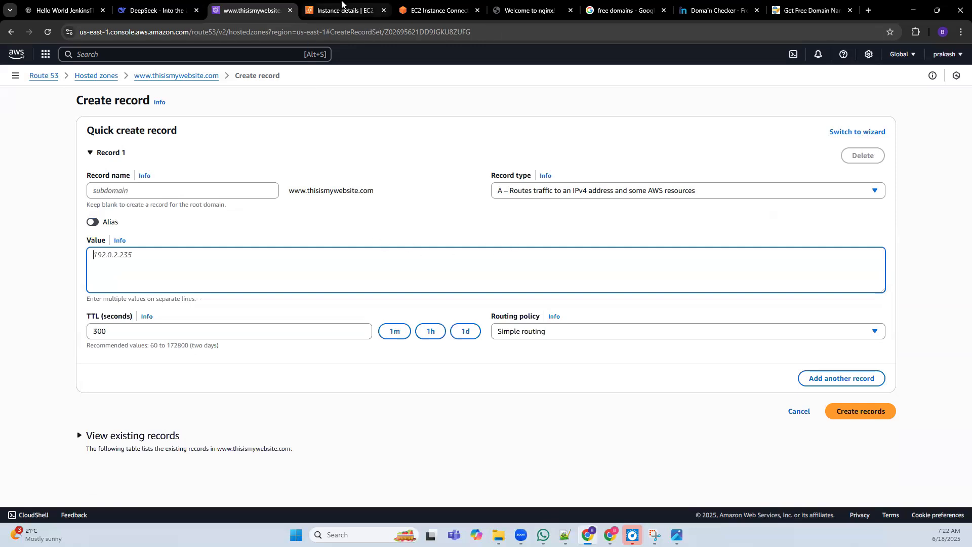
left_click(326, 13)
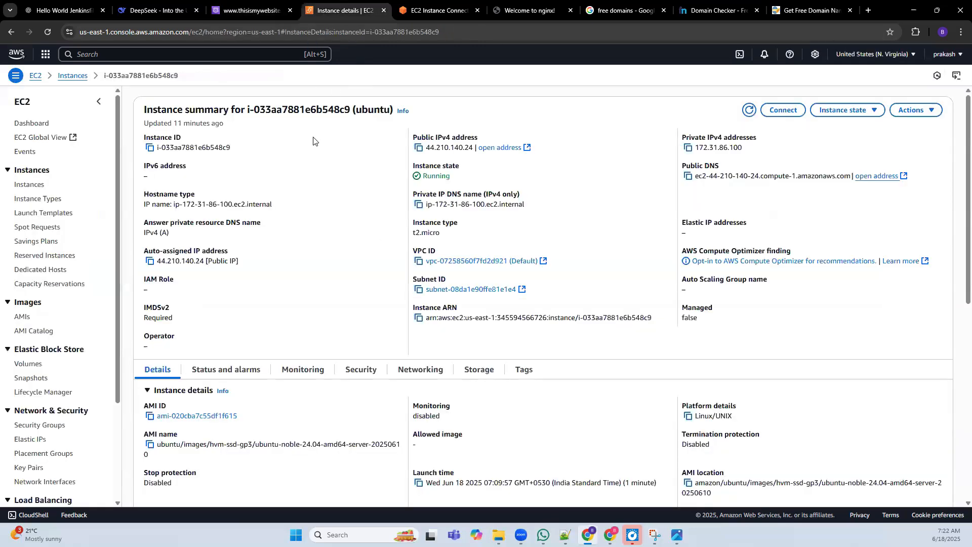
left_click(419, 148)
left_click(248, 10)
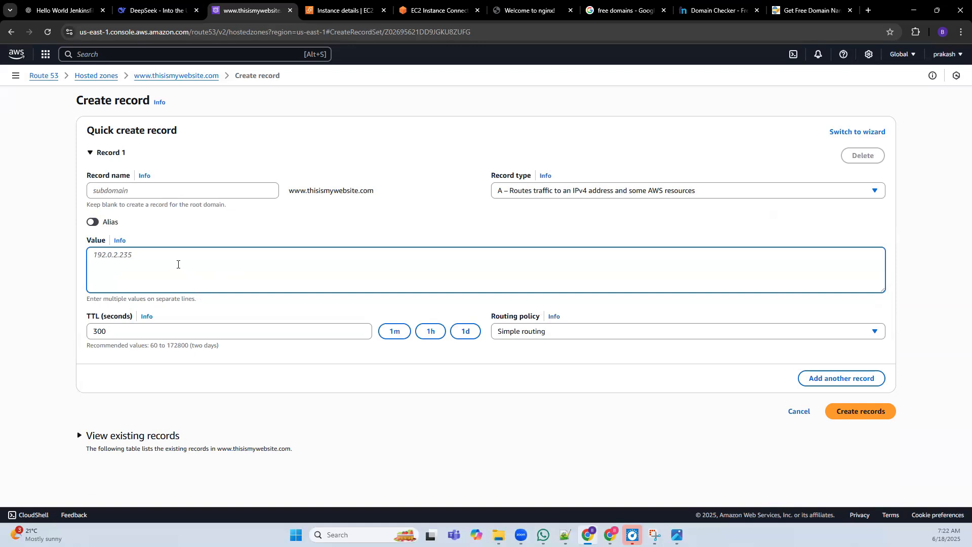
key("ctrl+v")
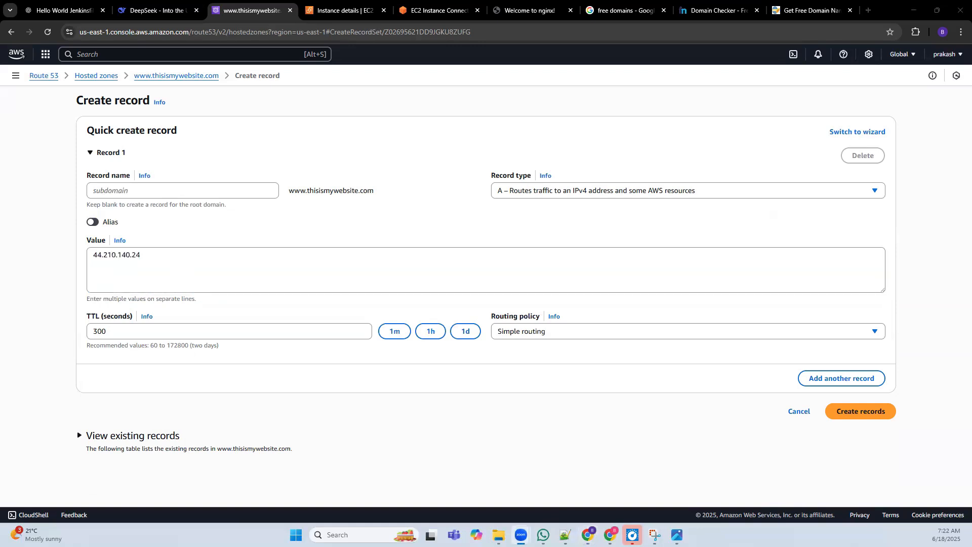
left_click(174, 265)
left_click(857, 414)
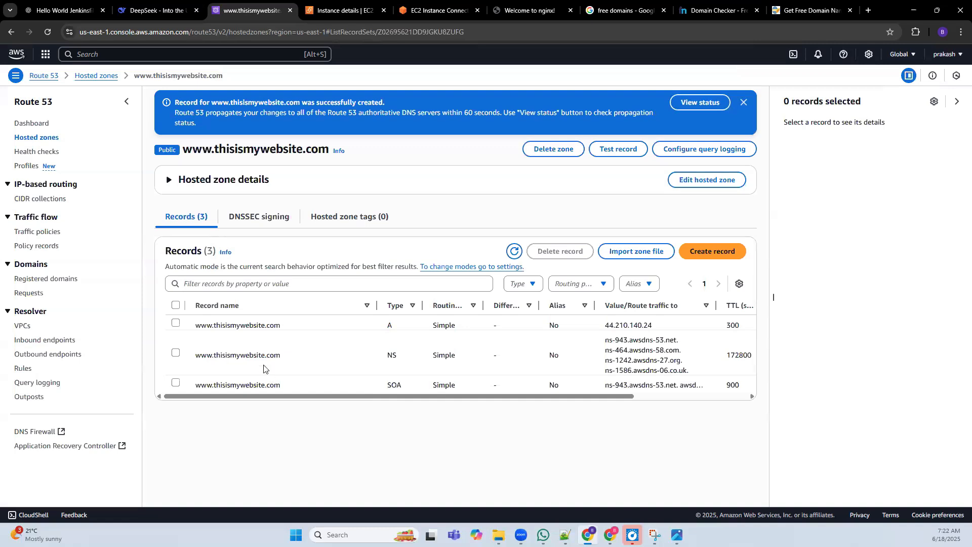
Check the new A record's name, type and routed IP address in the record list
left_click_drag(285, 326, 195, 326)
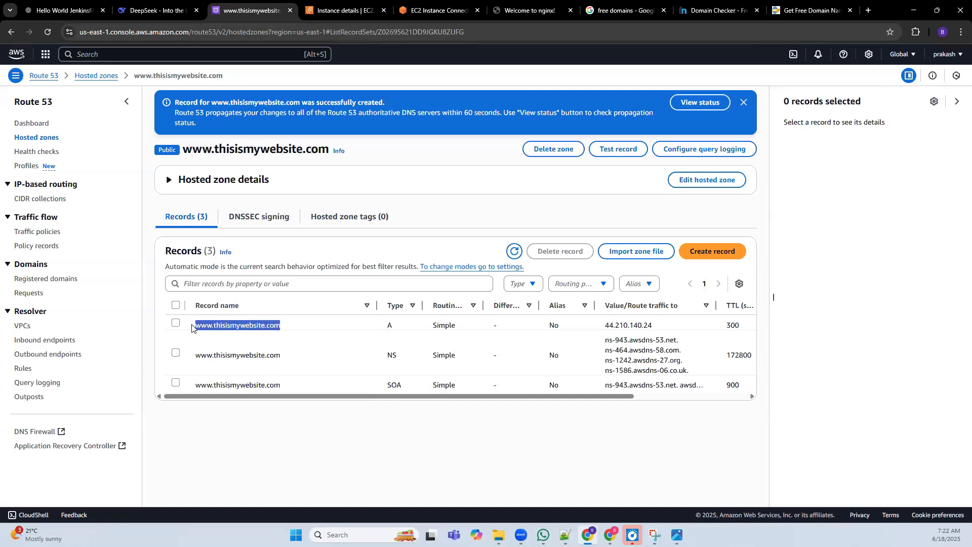
left_click(393, 330)
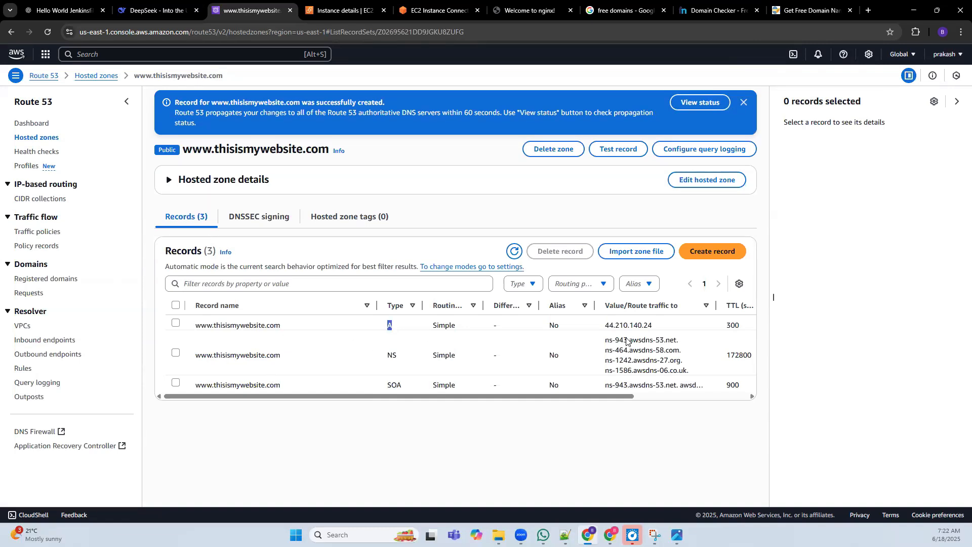
left_click_drag(603, 326, 653, 325)
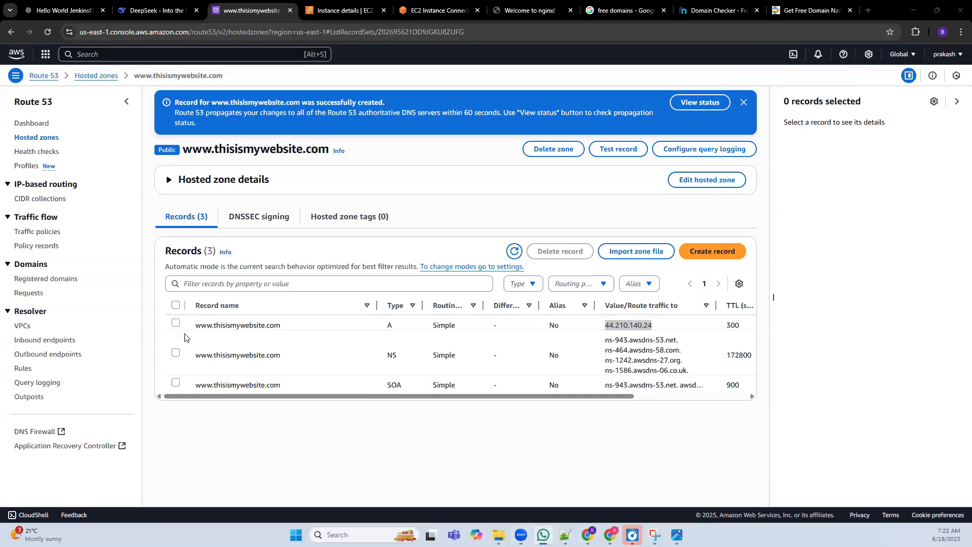
left_click(332, 419)
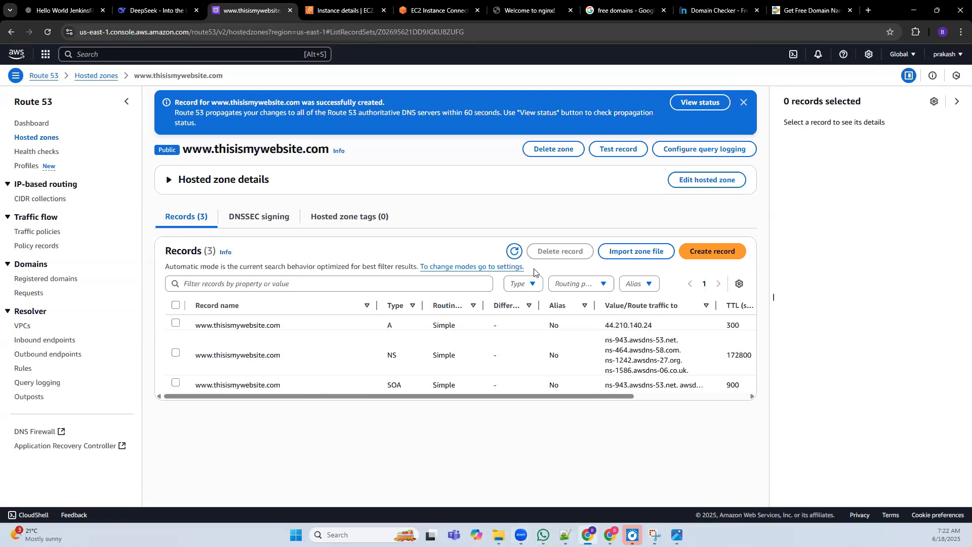
left_click_drag(288, 325, 197, 322)
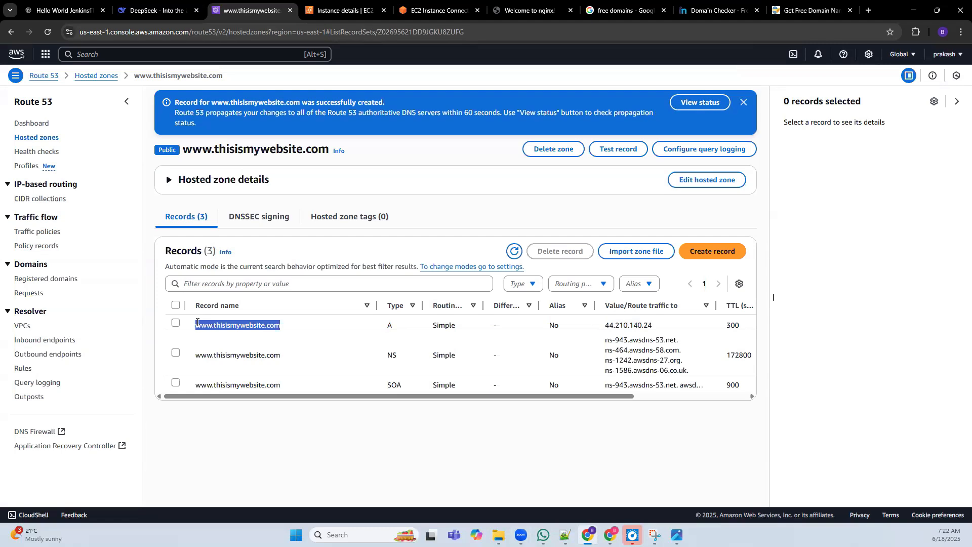
key("ctrl+c")
key("ctrl+t")
key("ctrl+v")
key("Return")
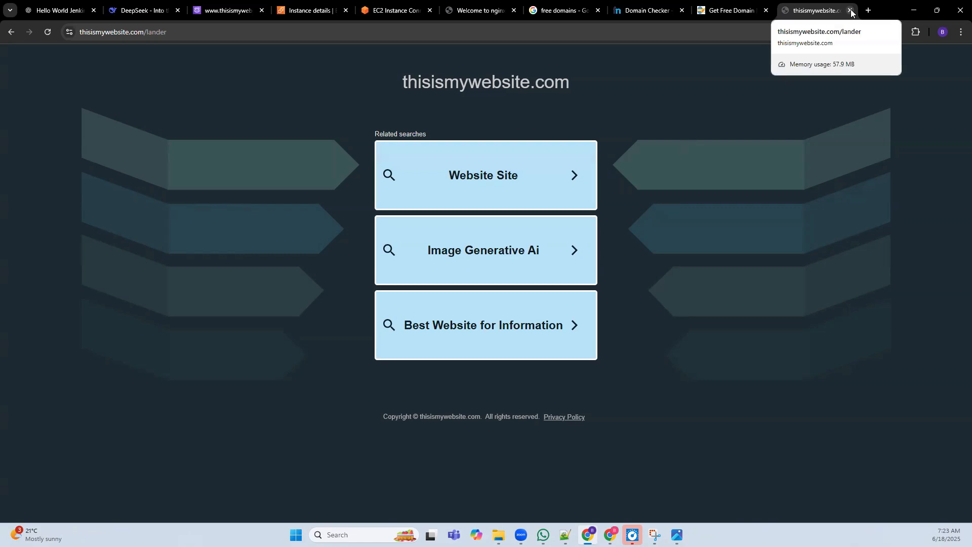
Check the EC2 address serving the nginx page, close the domain test page and return to the hosted zone's records
left_click(501, 11)
left_click(341, 35)
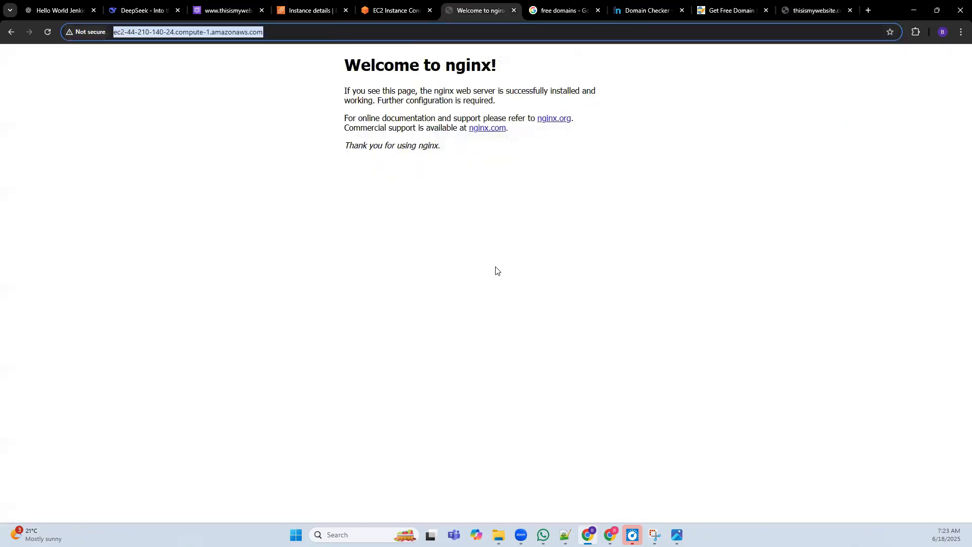
left_click(588, 243)
left_click(850, 11)
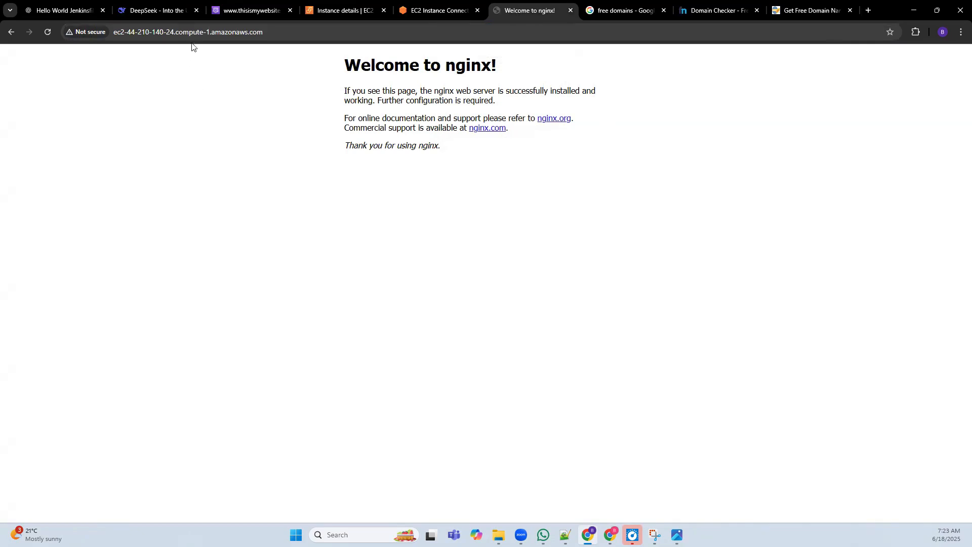
left_click(248, 10)
left_click(398, 446)
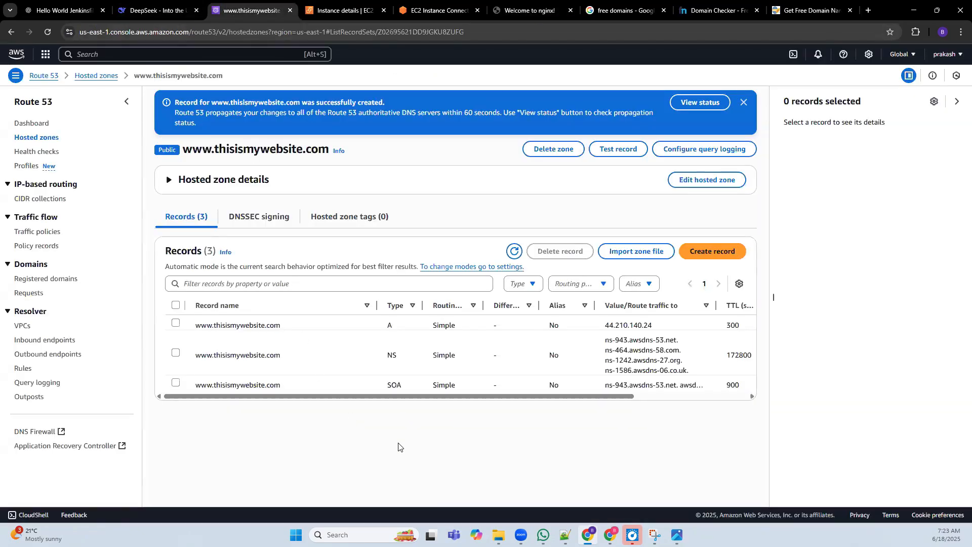
Look over the blank record form, cancel it, and view the aws-route53.png diagram of the domain-to-DNS-name mapping
left_click(732, 254)
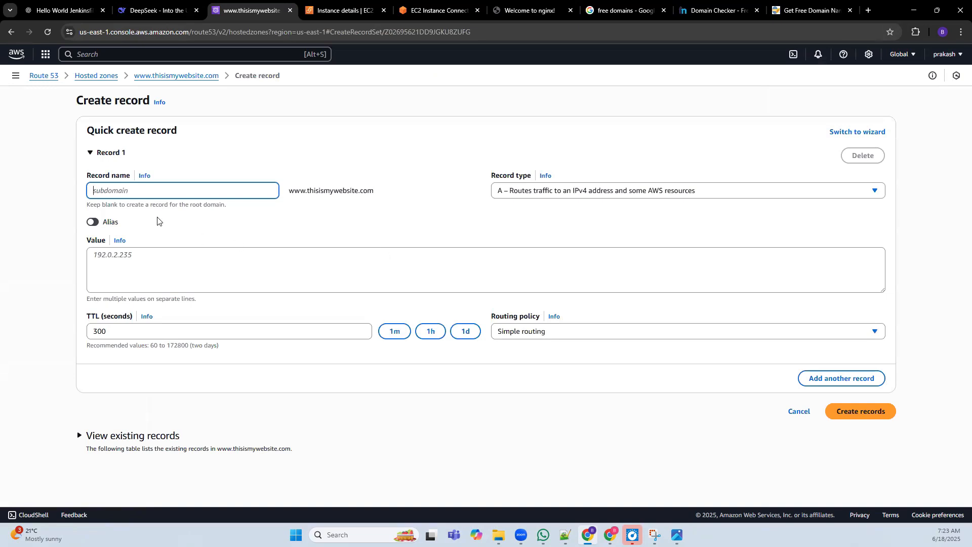
left_click(798, 411)
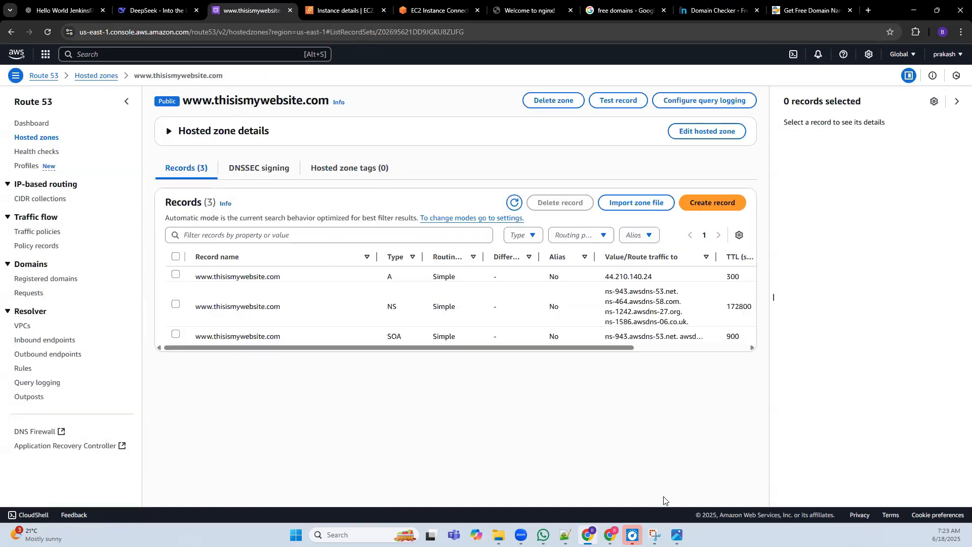
mouse_move(677, 534)
left_click(638, 489)
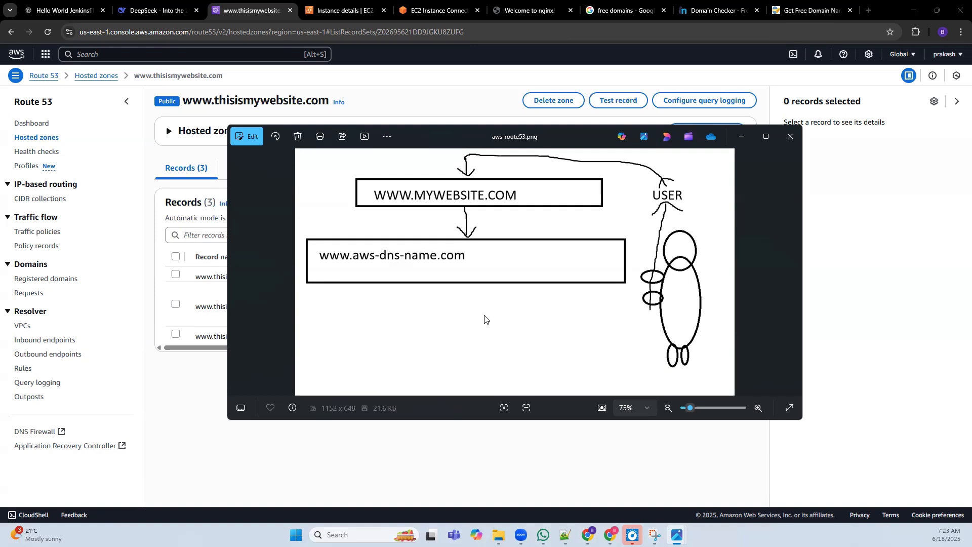
left_click(458, 459)
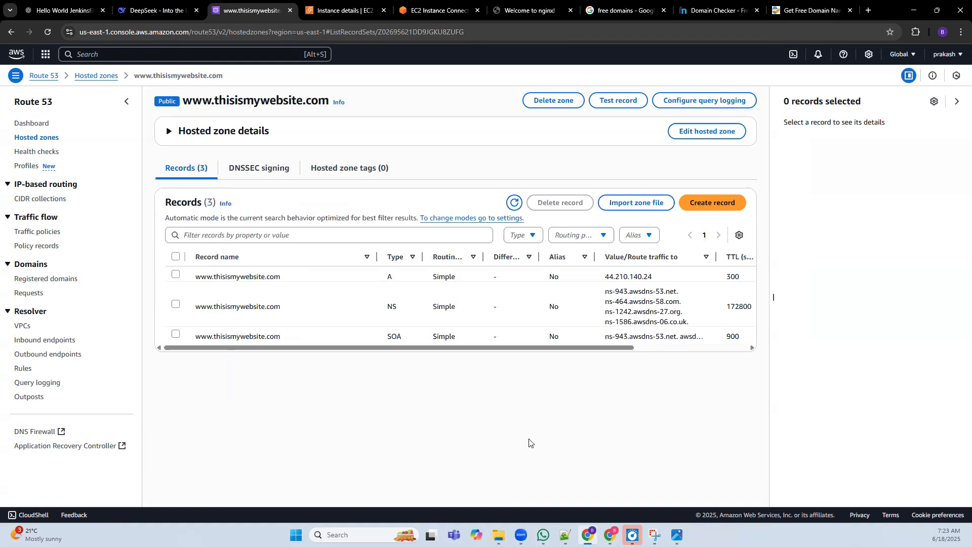
Start a new type A root-domain record with Alias enabled, routing traffic to Application and Classic Load Balancer
left_click(709, 204)
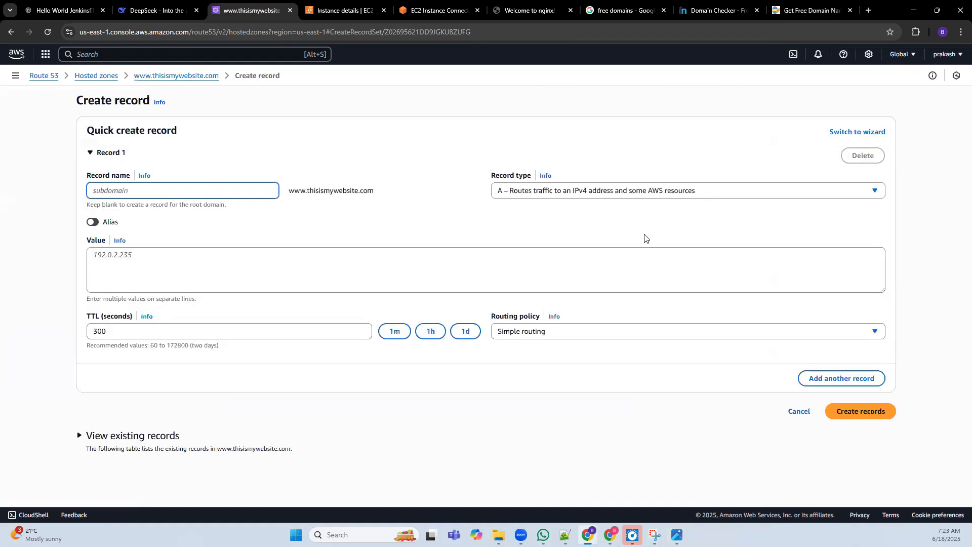
left_click(575, 194)
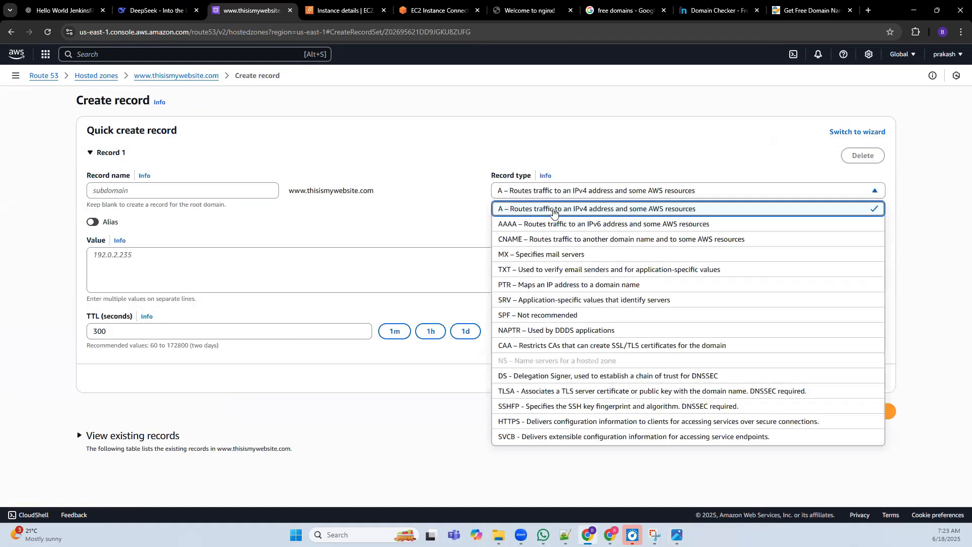
left_click(554, 212)
left_click(92, 222)
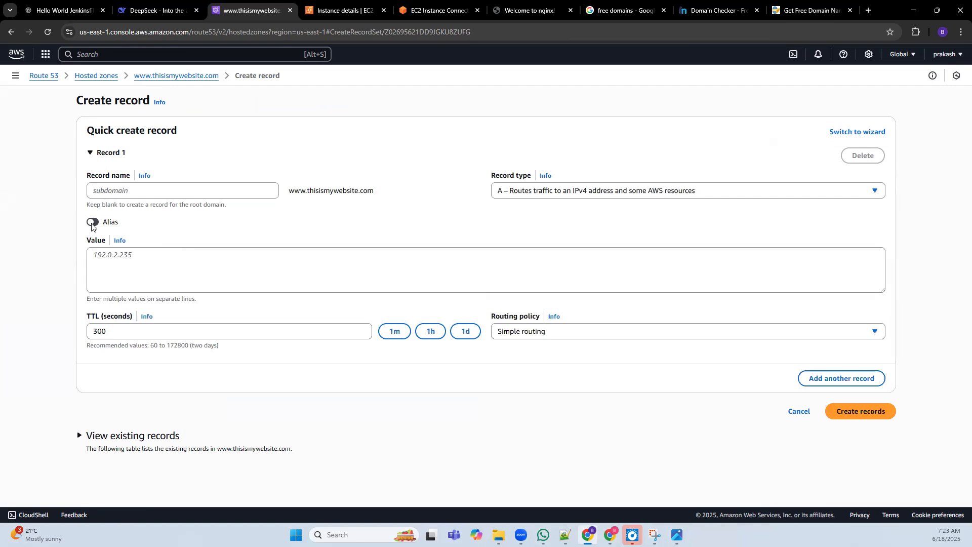
left_click(147, 255)
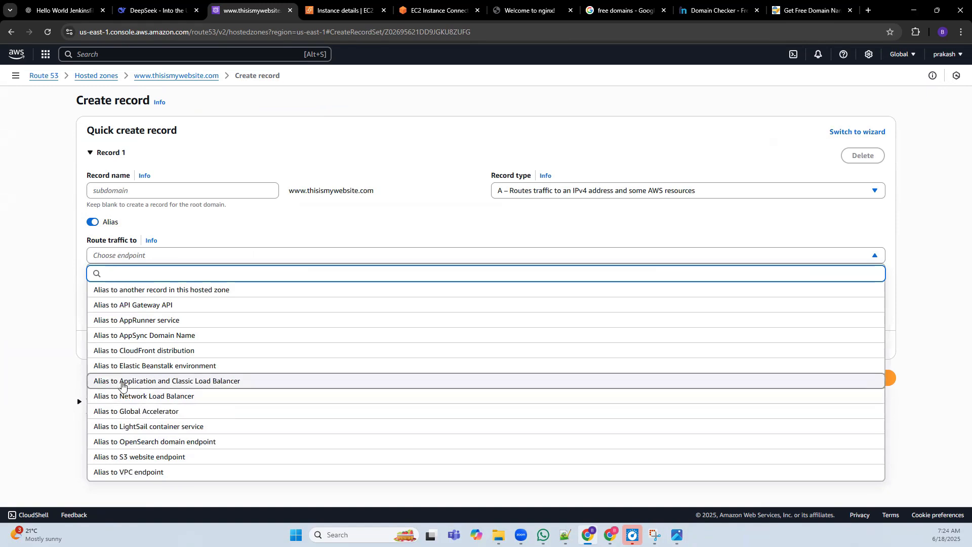
left_click(222, 386)
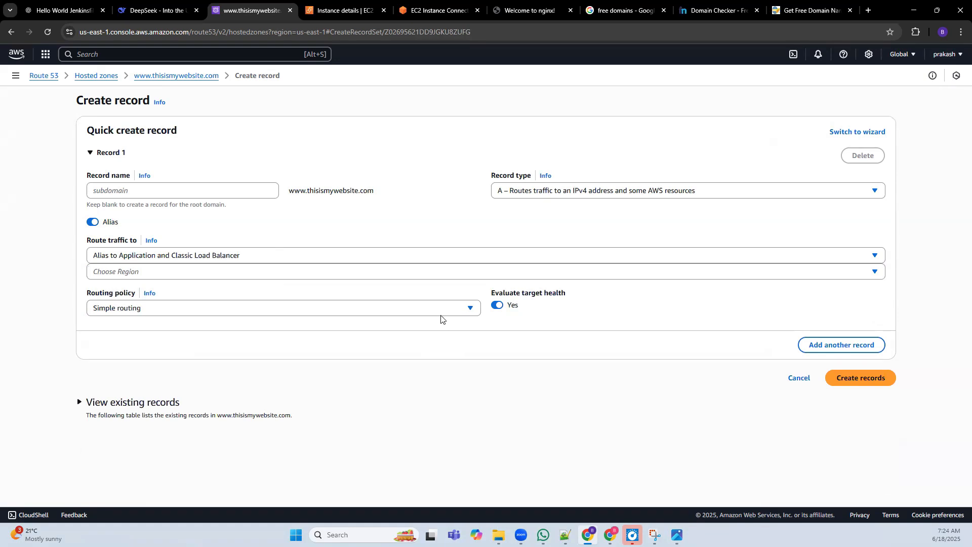
Choose the Africa (Cape Town) region for the alias, look for load balancers to select, and cancel the record
left_click(290, 311)
left_click(52, 336)
left_click(145, 275)
left_click(159, 316)
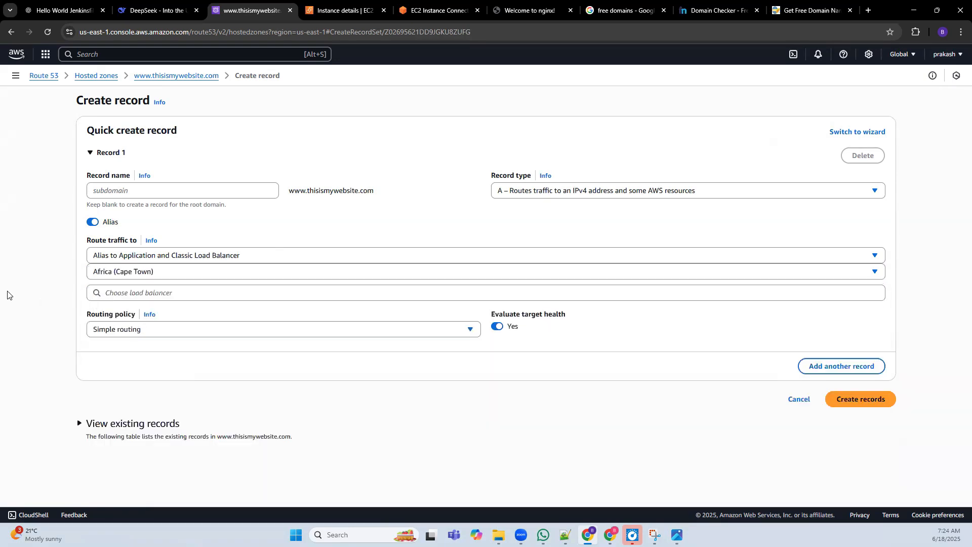
left_click(145, 293)
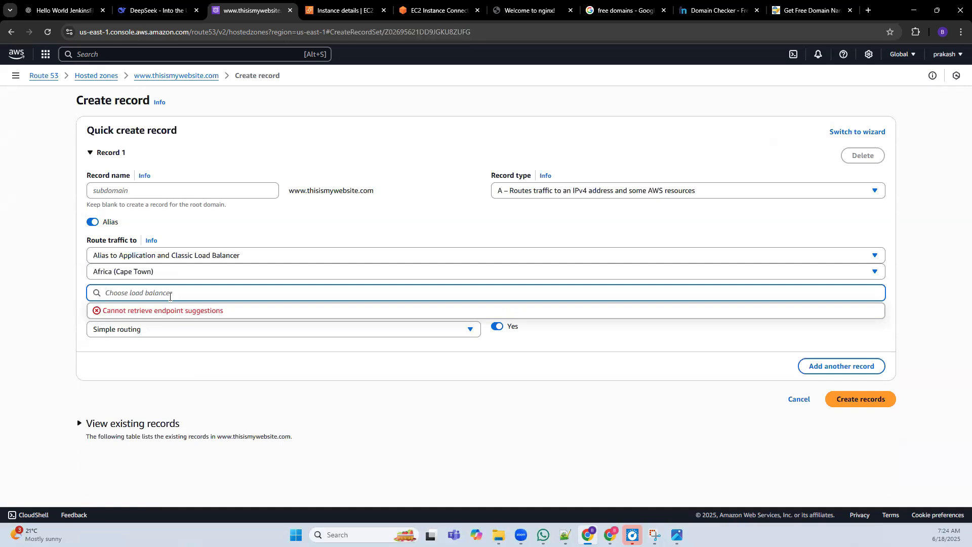
left_click(424, 413)
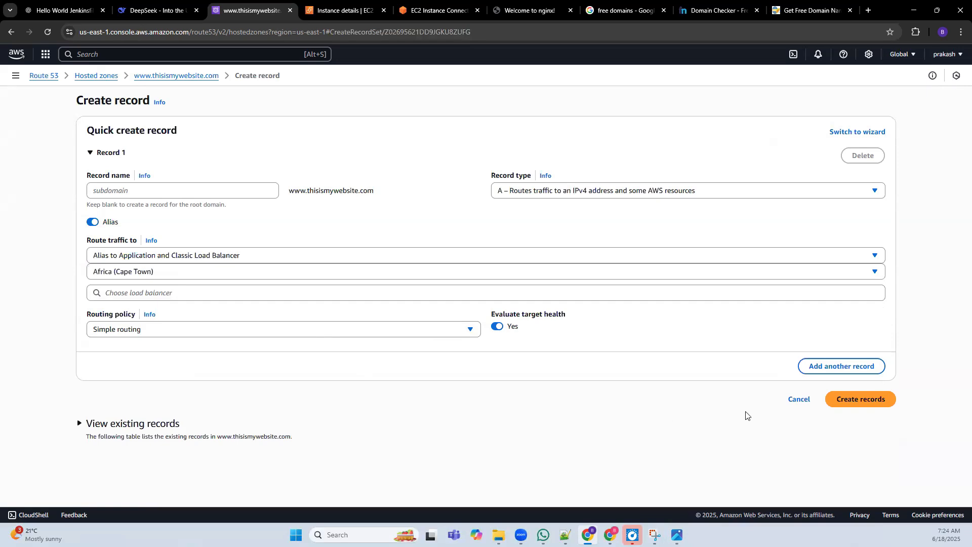
left_click(799, 400)
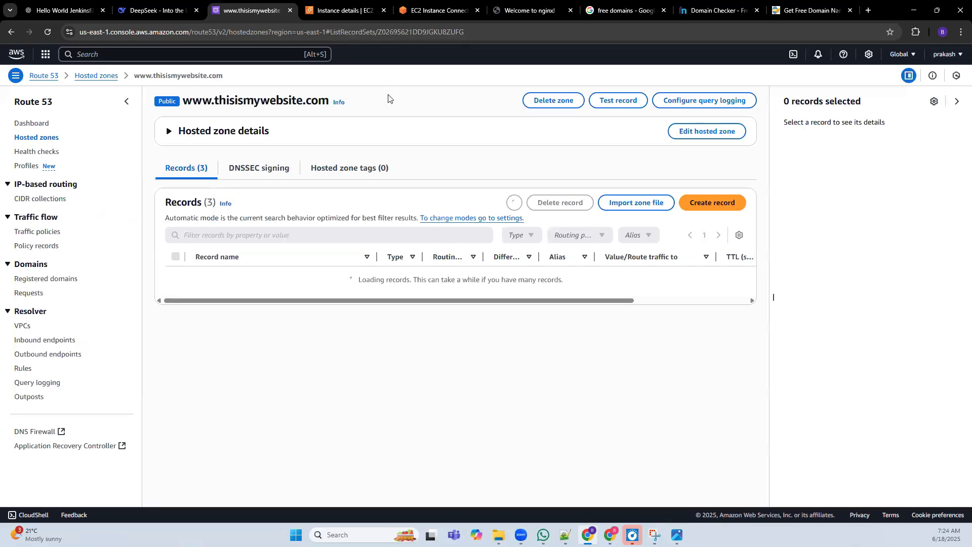
Review the EC2 load balancers, the target groups and the details of the tgtgrp target group
left_click(372, 11)
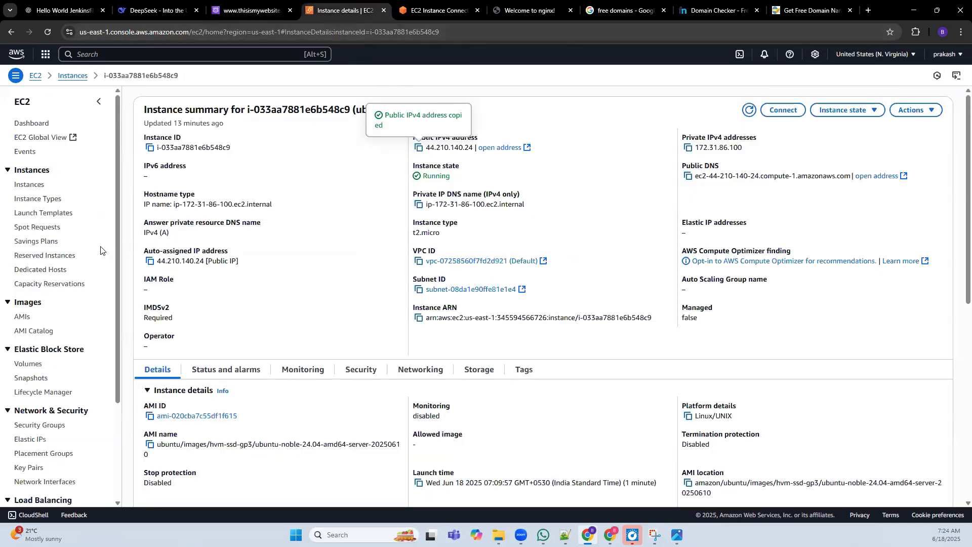
scroll(81, 248, "down", 3)
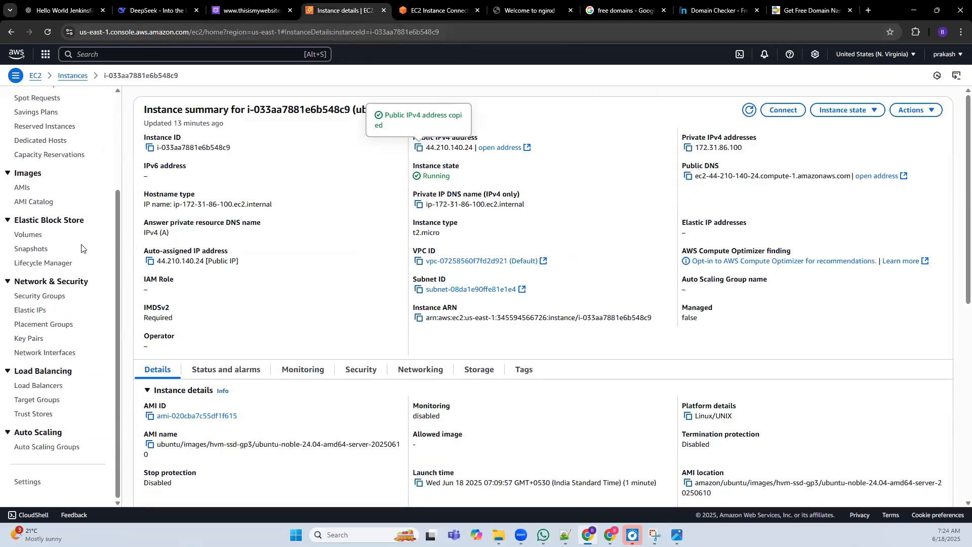
left_click(53, 386)
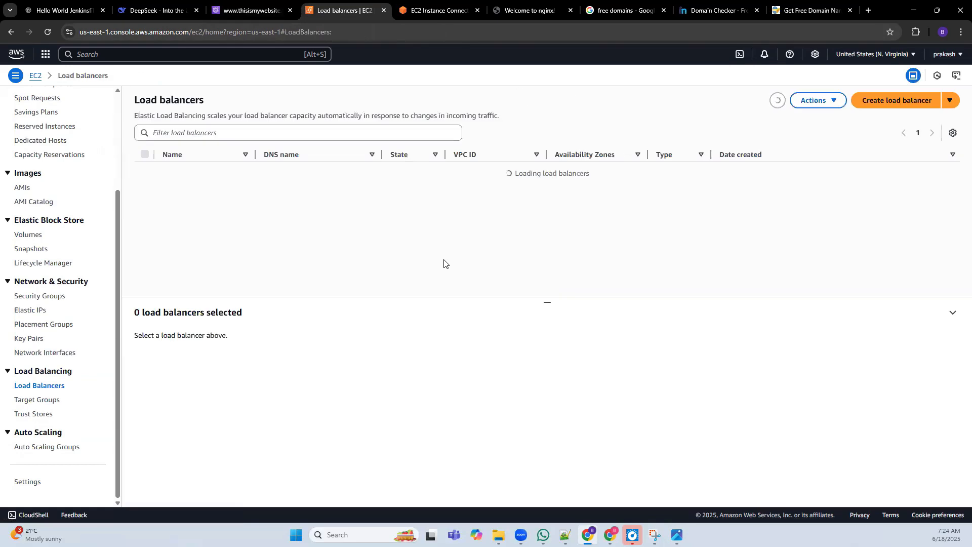
left_click(51, 401)
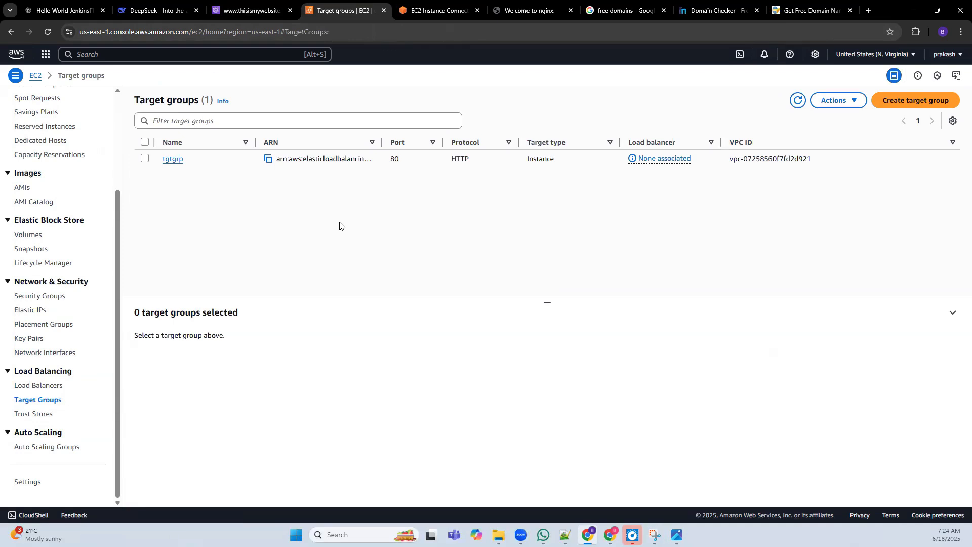
left_click(173, 158)
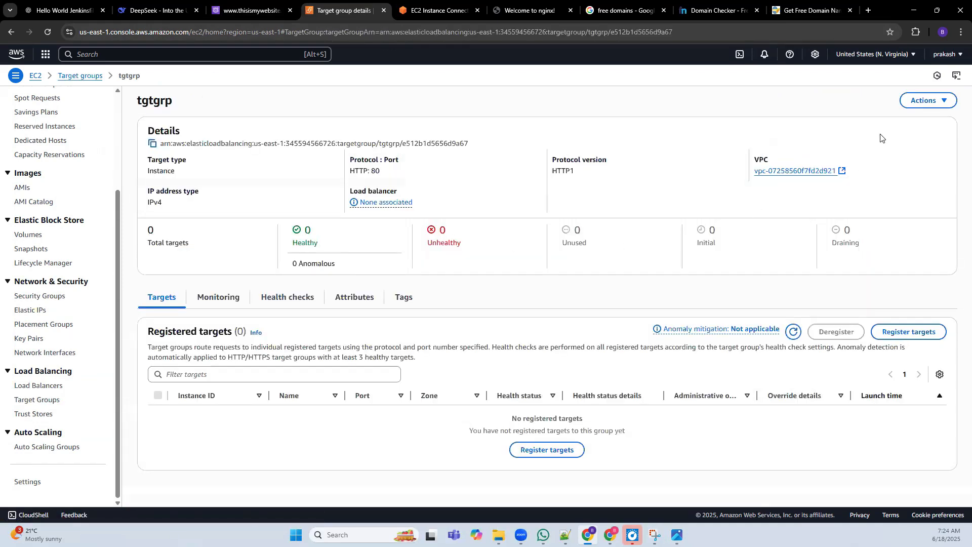
left_click(36, 400)
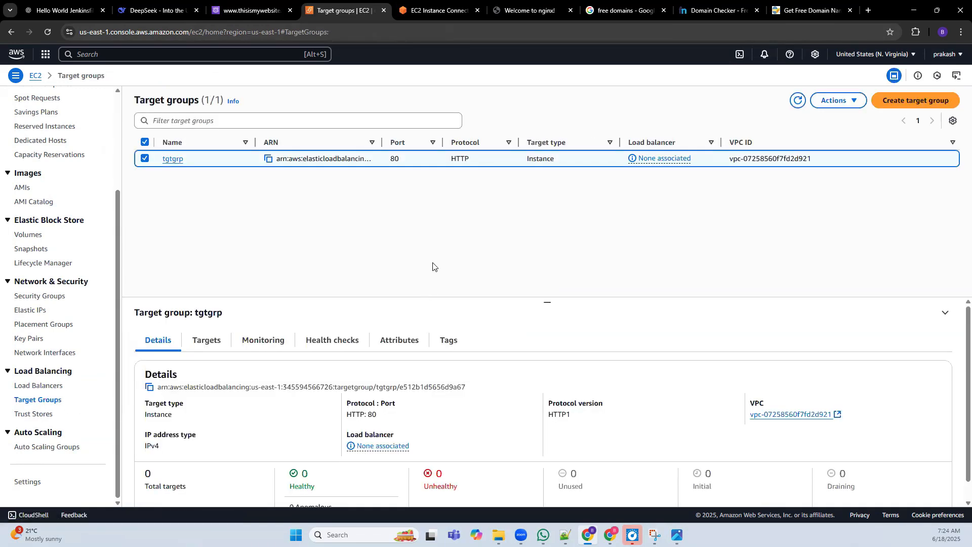
Define a new Instances target group named tasdfasdf, keeping HTTP on port 80, IPv4, the default VPC and health check path /
left_click(915, 106)
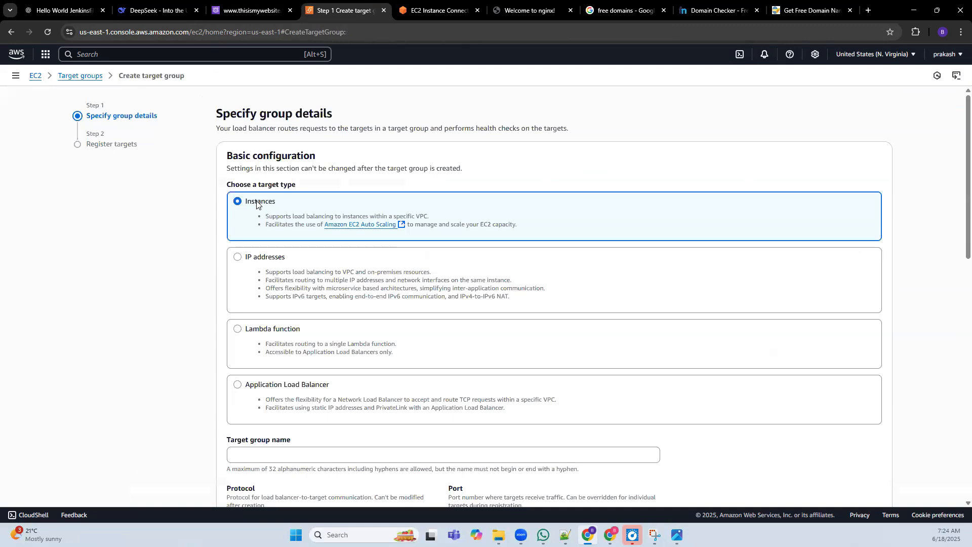
scroll(257, 204, "down", 4)
left_click(271, 252)
type("tasdfasdf")
scroll(432, 303, "down", 2)
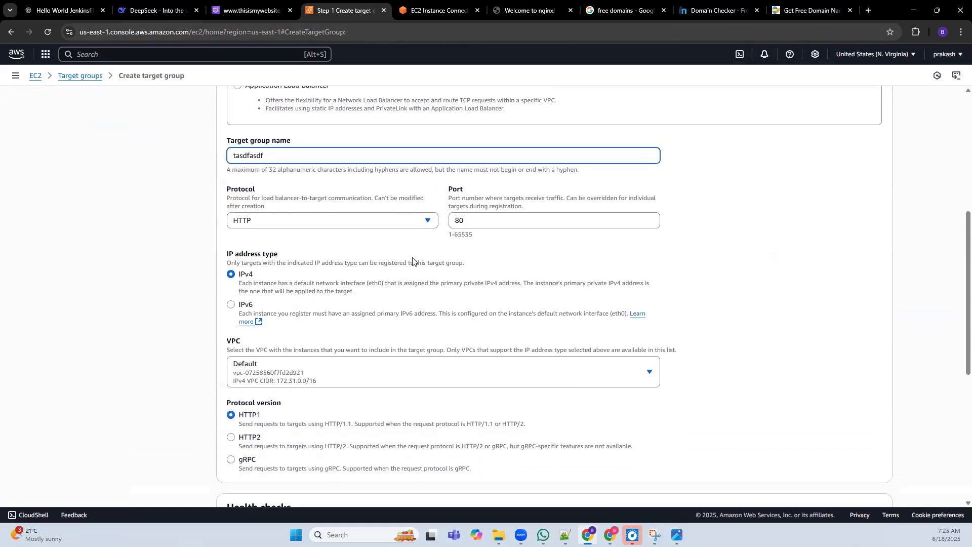
scroll(476, 274, "down", 2)
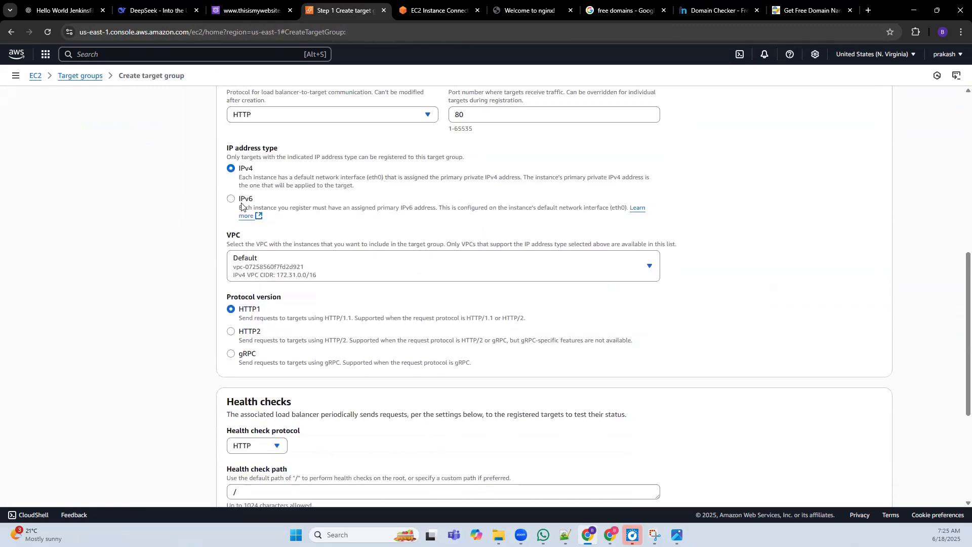
scroll(301, 320, "down", 4)
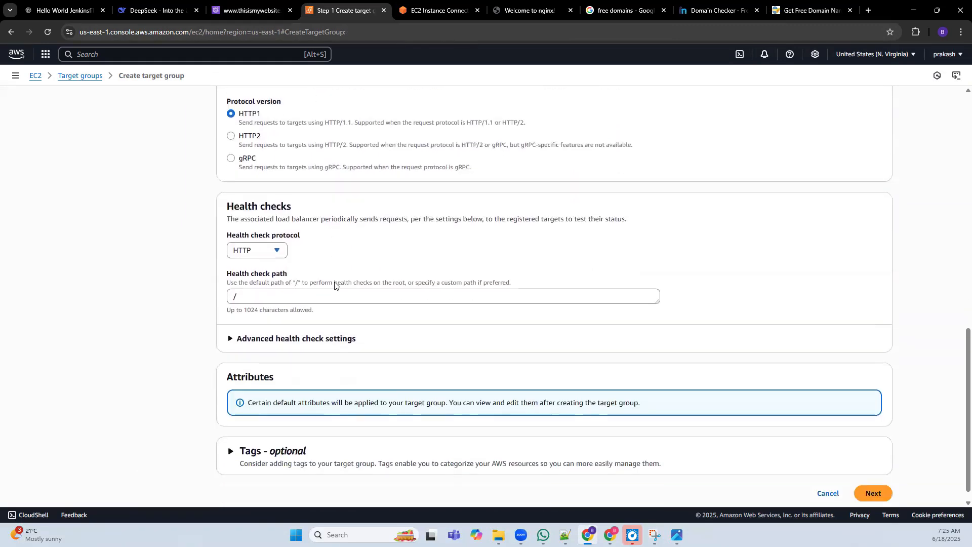
left_click(884, 478)
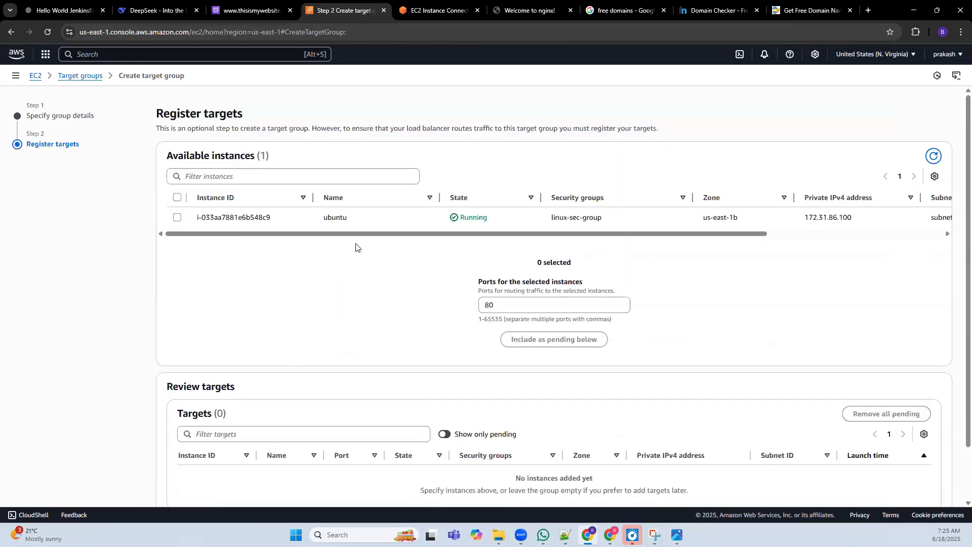
Register the ubuntu instance on port 80 as a pending target and create the target group
left_click(177, 217)
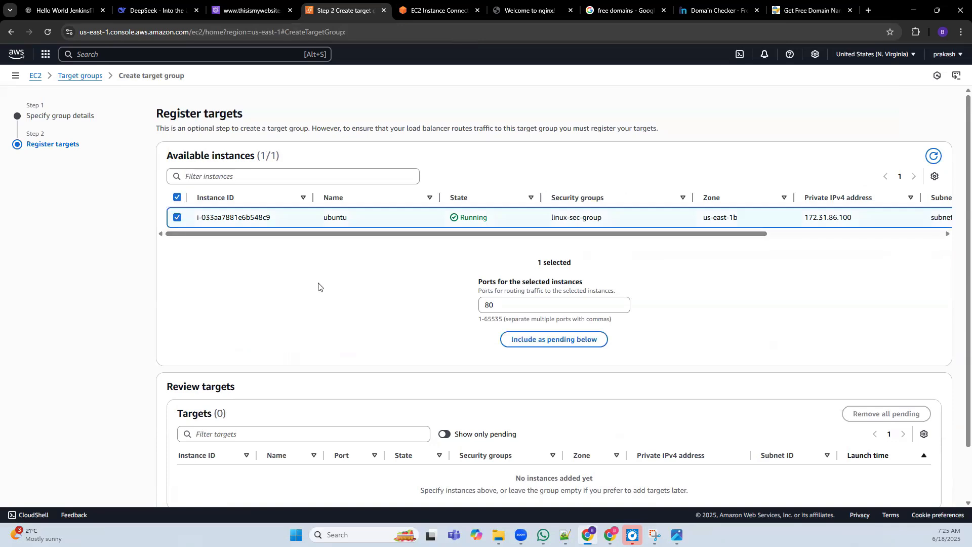
left_click(527, 340)
scroll(333, 297, "down", 2)
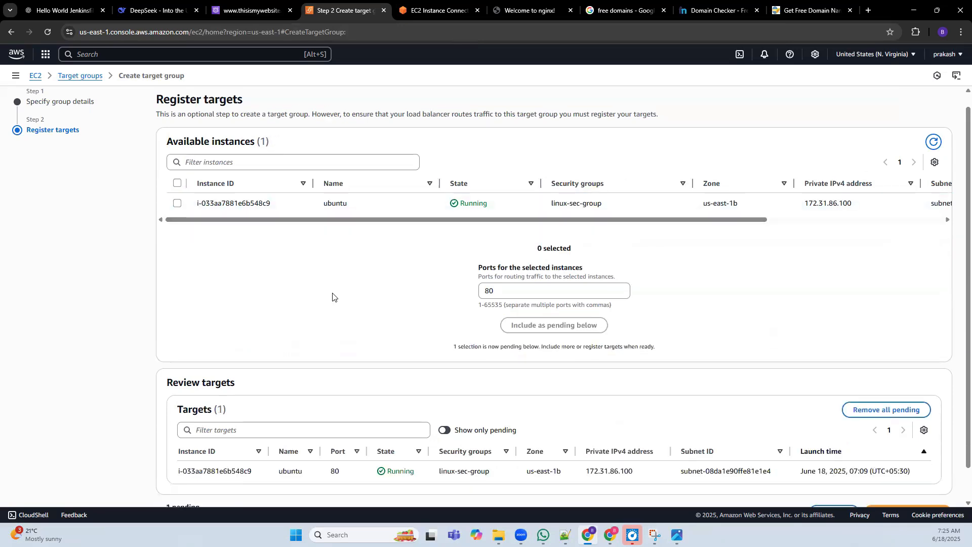
left_click(899, 479)
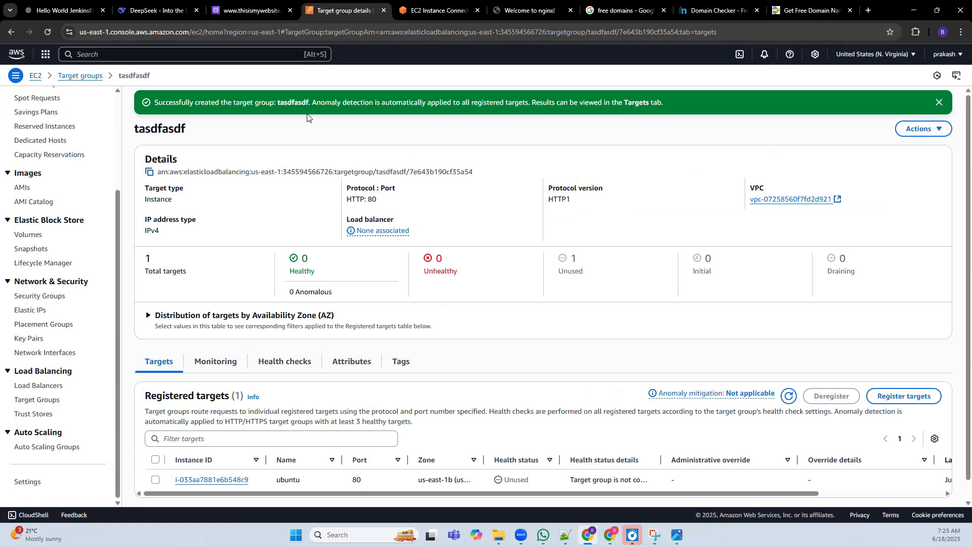
left_click_drag(276, 101, 286, 103)
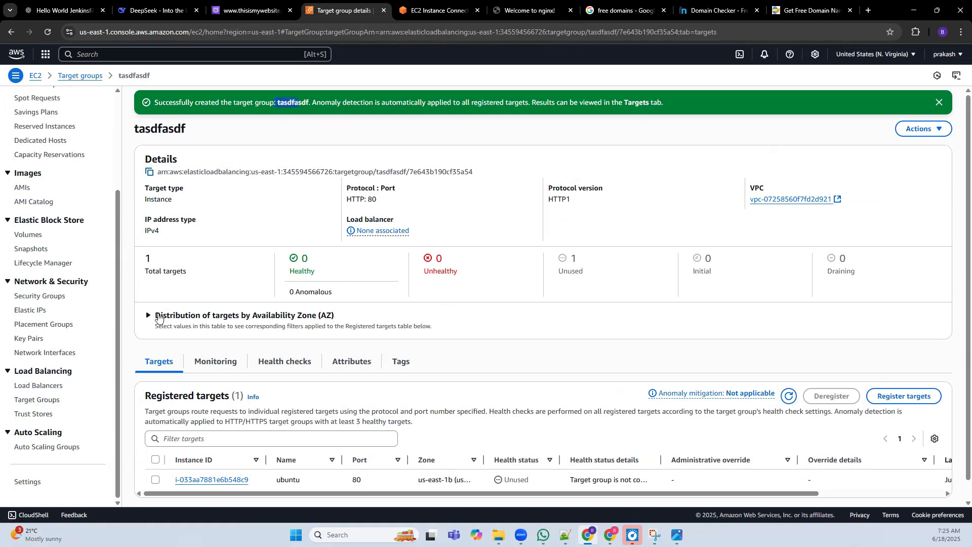
Start an internet-facing Application Load Balancer named asdfasdf, keeping IPv4 as its address type
left_click(50, 387)
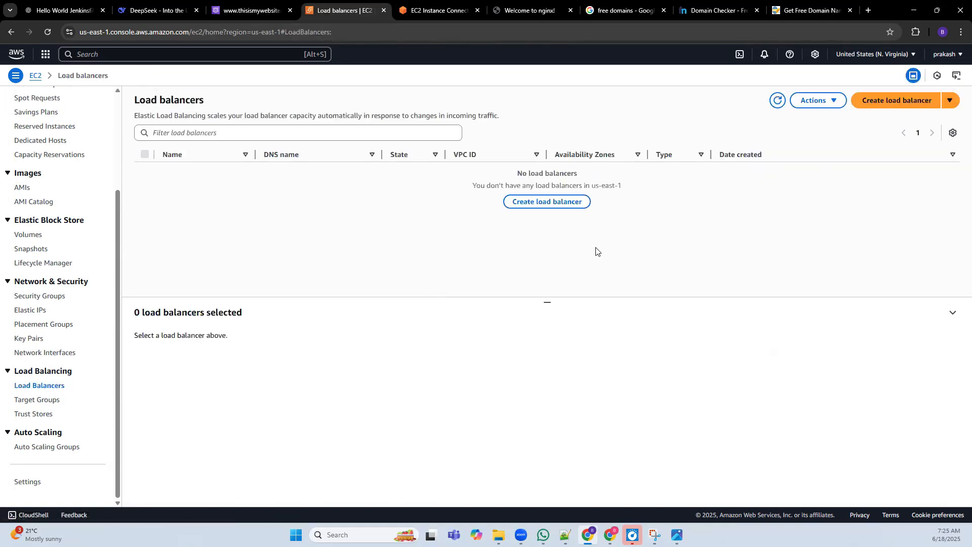
left_click(570, 202)
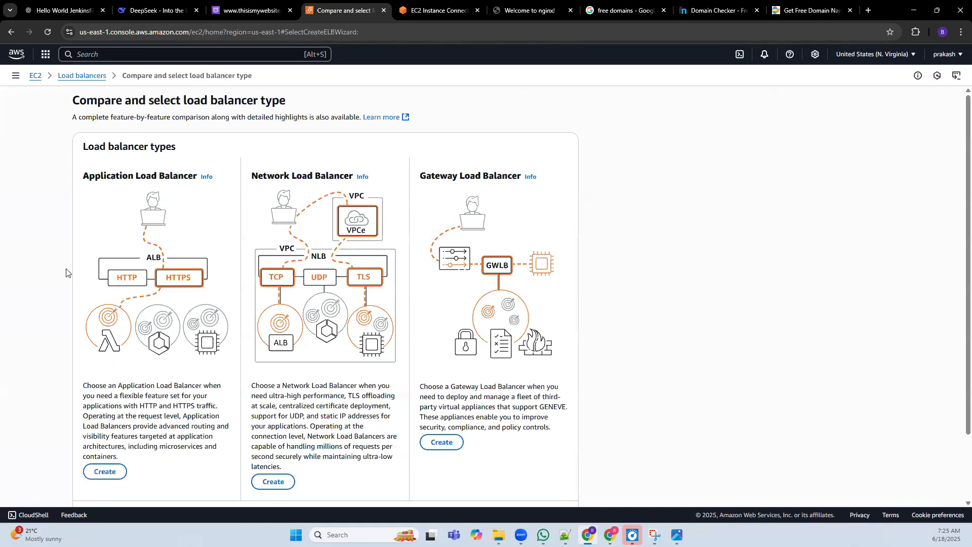
left_click(105, 471)
left_click(128, 229)
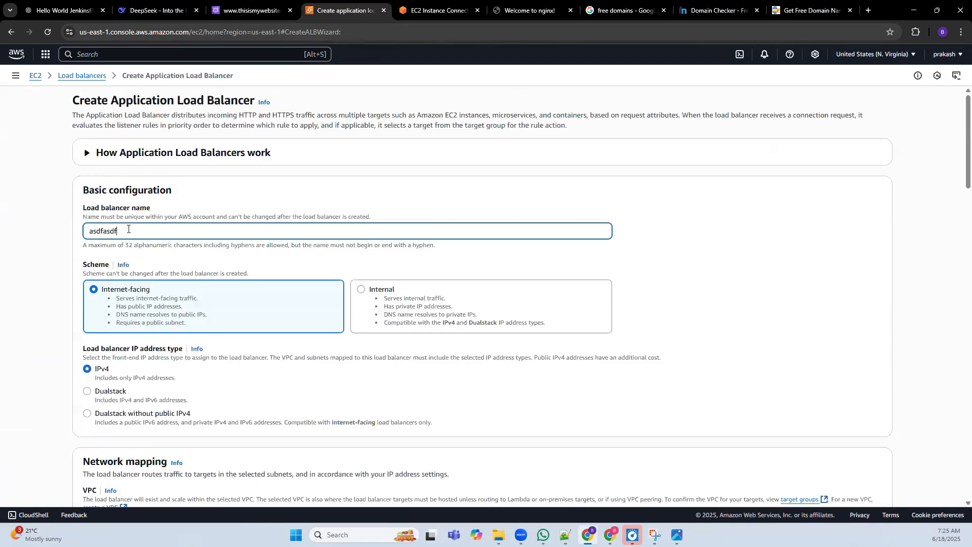
left_click(158, 313)
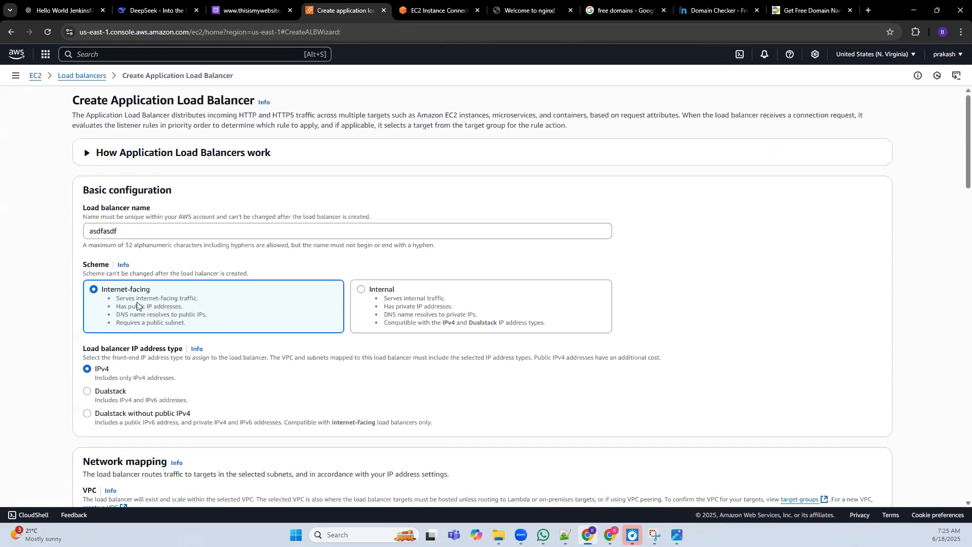
Map the load balancer to all six availability zones, us-east-1a through us-east-1f, in the default VPC
scroll(202, 278, "down", 3)
scroll(250, 276, "down", 3)
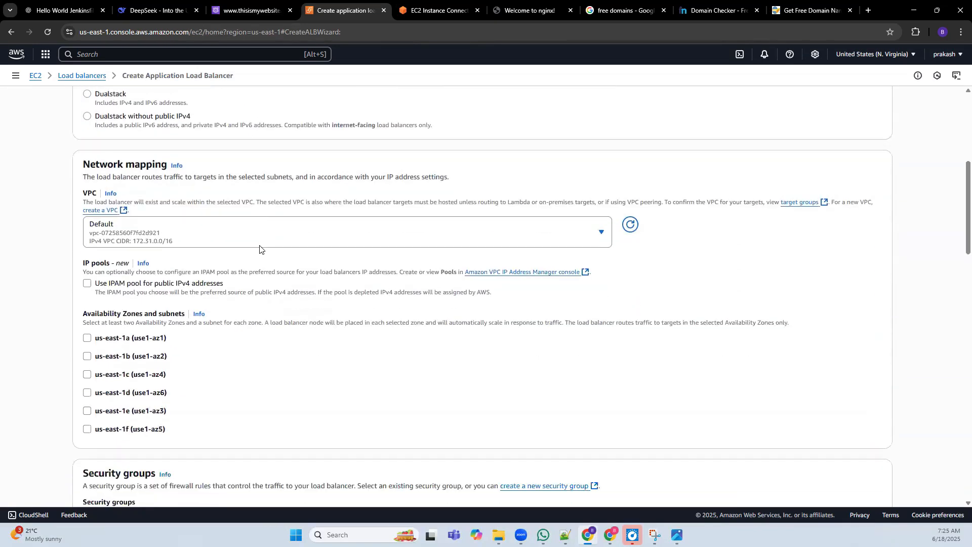
left_click(87, 332)
left_click(87, 393)
scroll(87, 304, "down", 4)
left_click(87, 256)
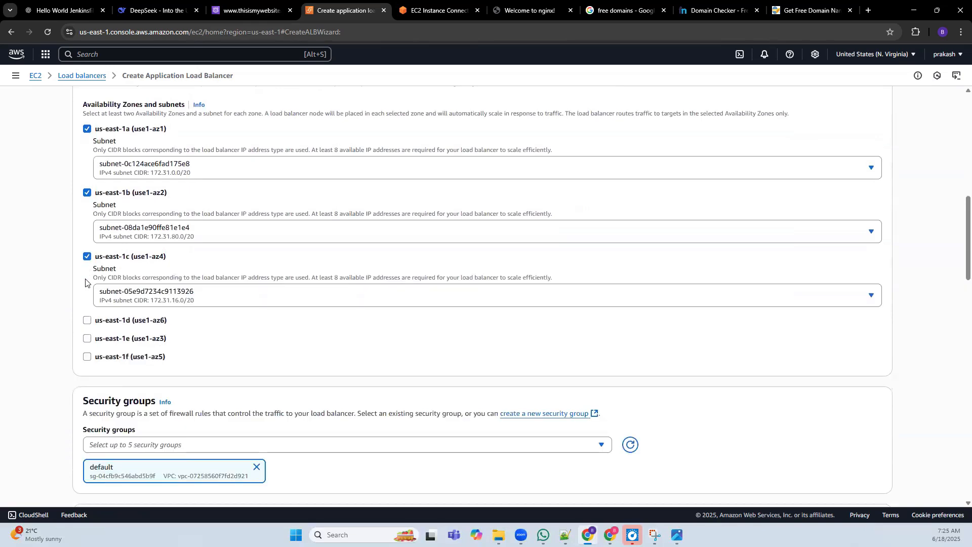
left_click(87, 320)
left_click(87, 384)
left_click(87, 448)
Review the configuration, forward the HTTP:80 listener to the tasdfasdf target group, and create the load balancer
scroll(283, 304, "down", 8)
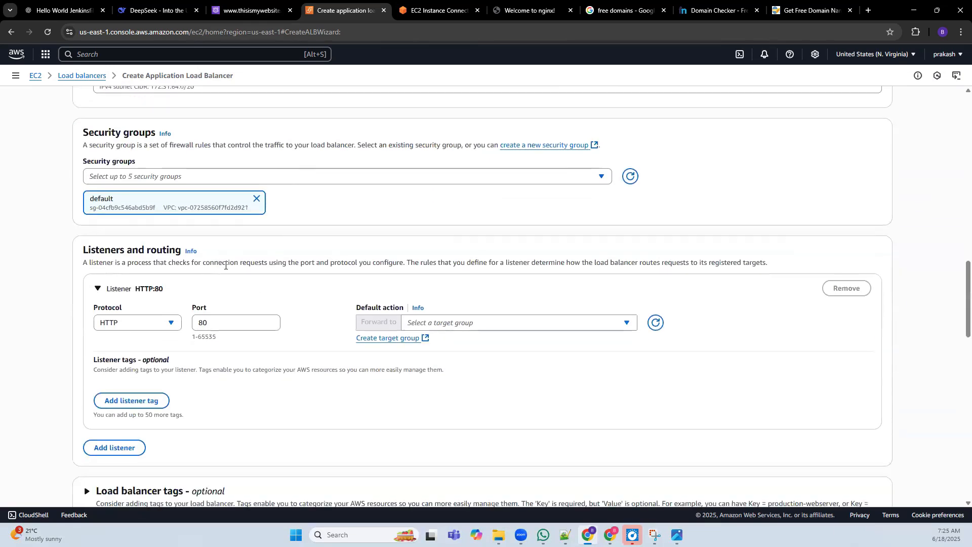
scroll(238, 263, "down", 3)
scroll(243, 243, "down", 15)
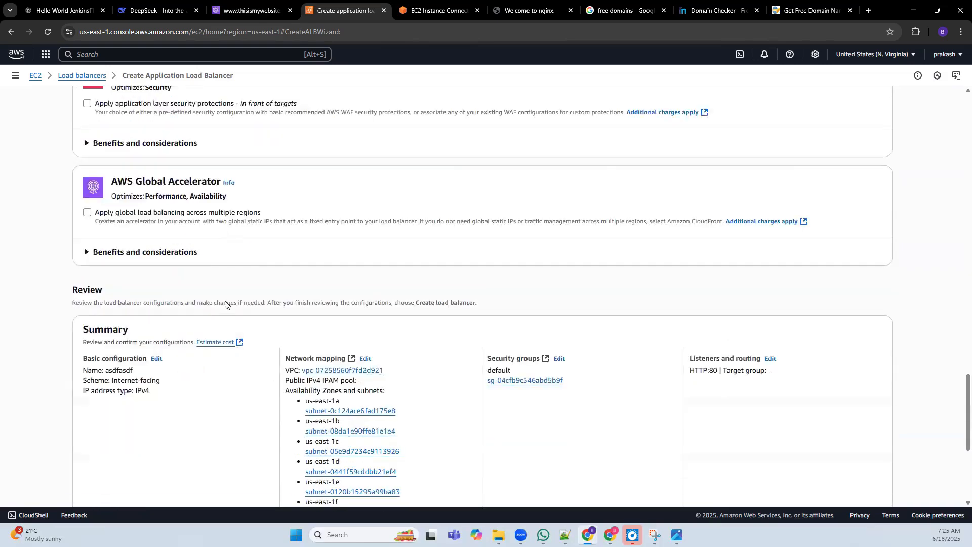
scroll(231, 296, "up", 20)
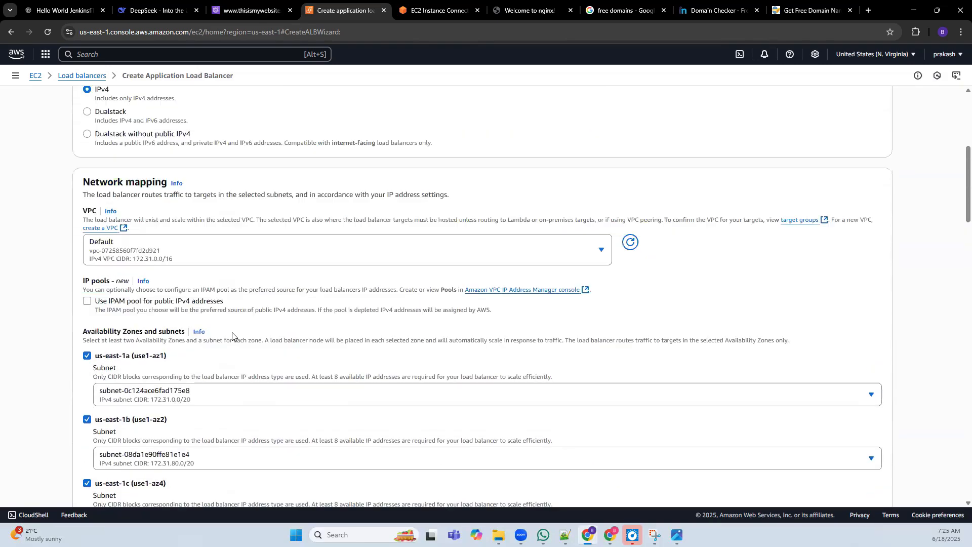
scroll(212, 367, "down", 20)
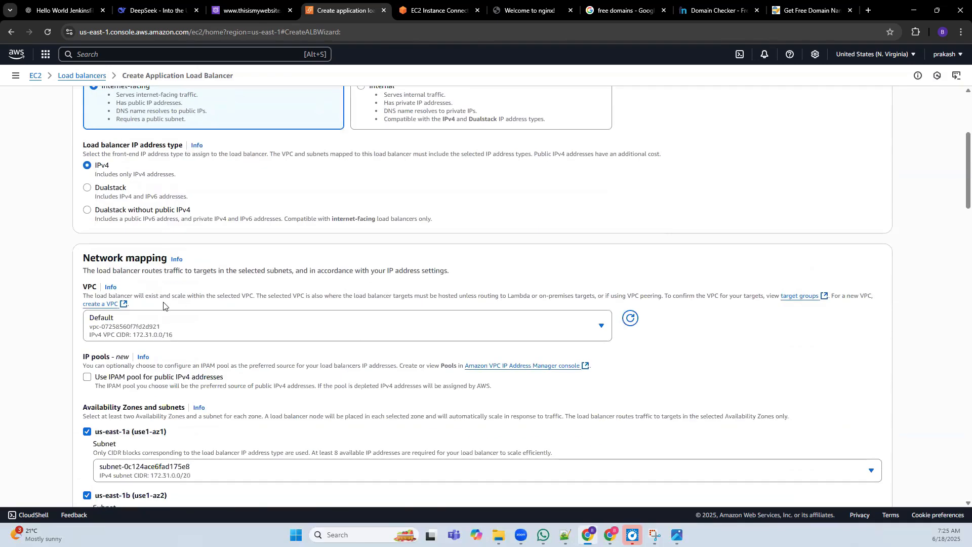
scroll(153, 298, "down", 4)
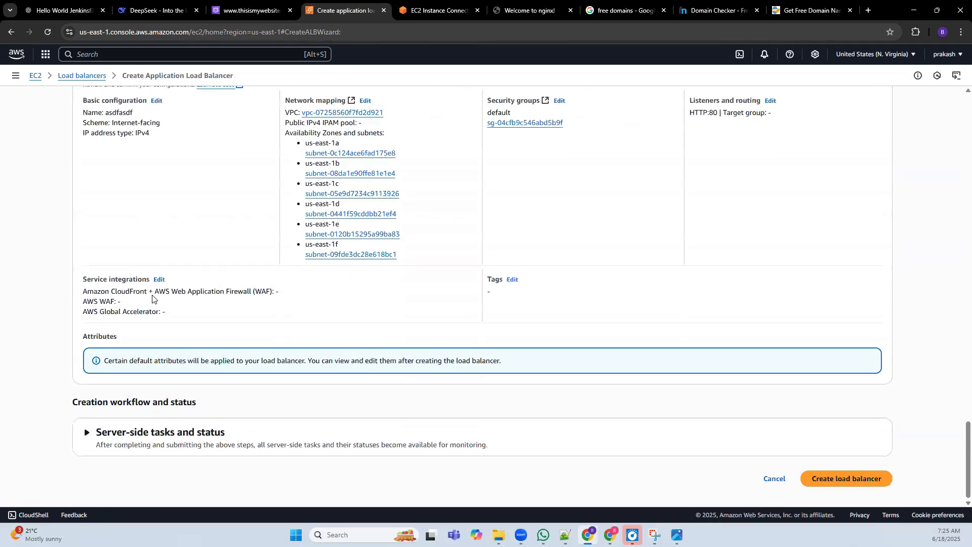
left_click(820, 479)
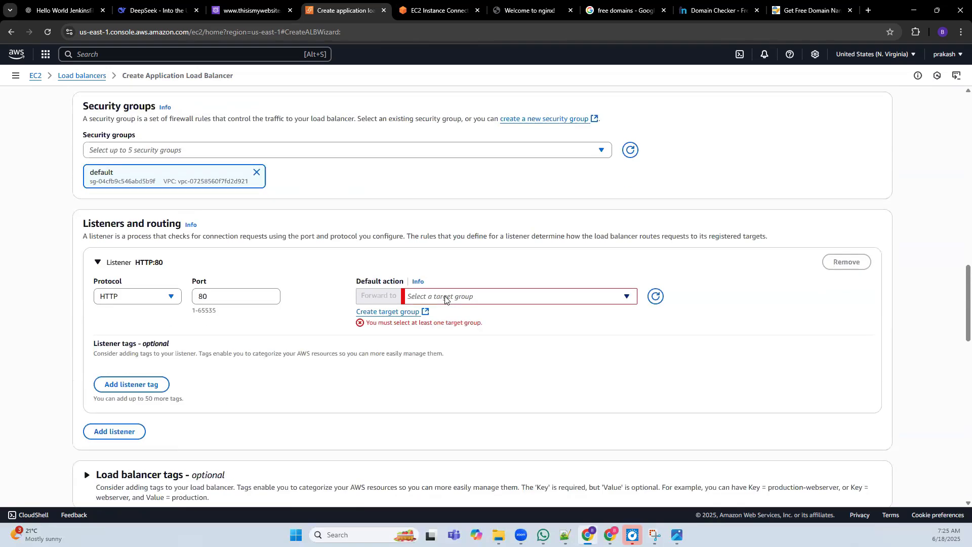
left_click(479, 296)
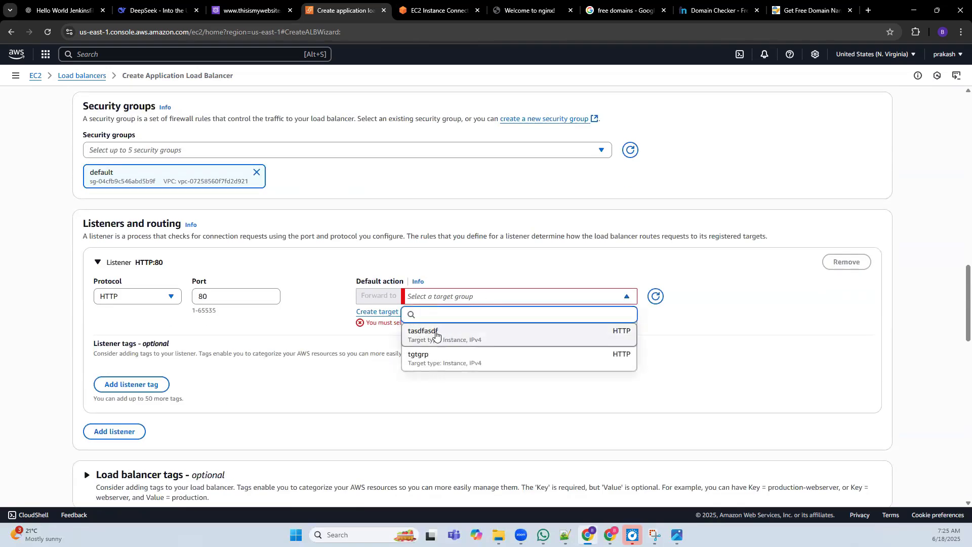
left_click(436, 334)
scroll(440, 377, "down", 10)
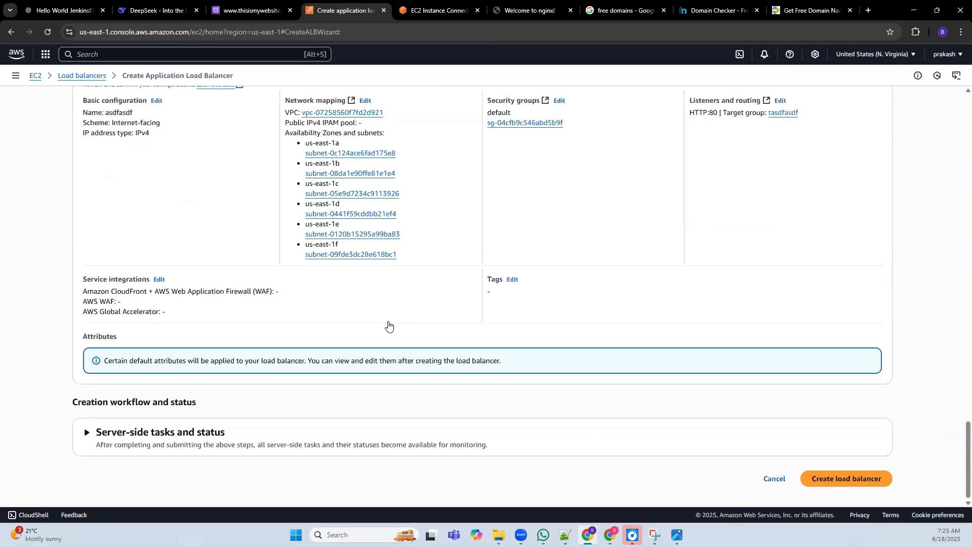
left_click(840, 476)
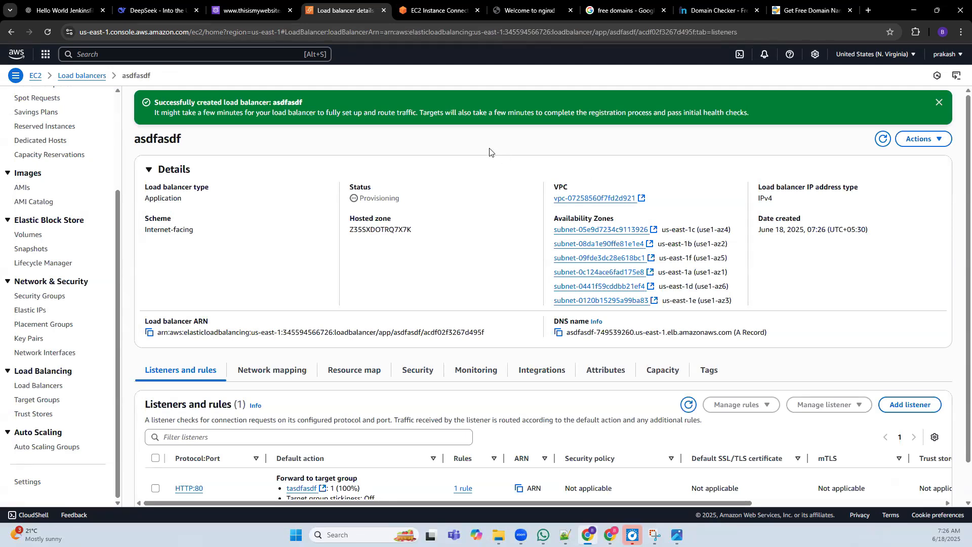
left_click(250, 11)
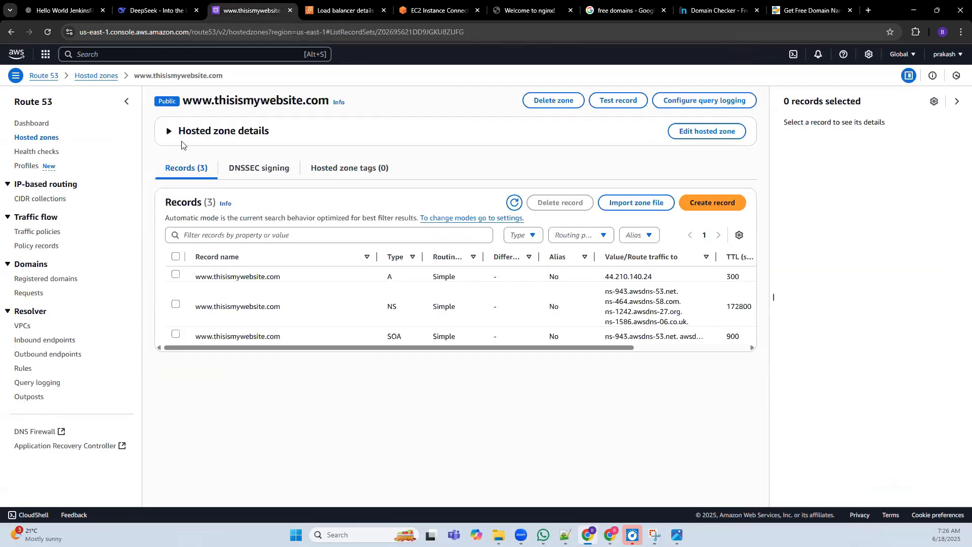
left_click(48, 138)
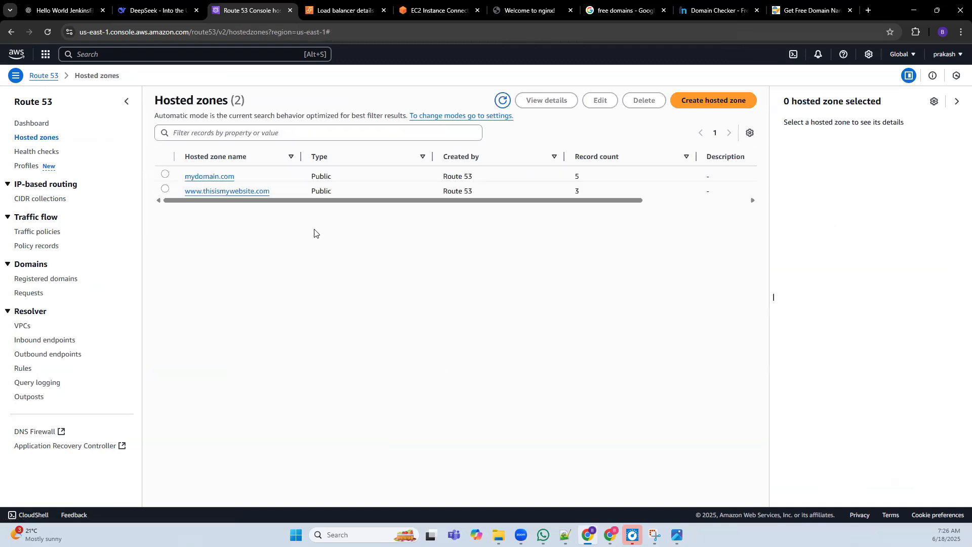
left_click(252, 192)
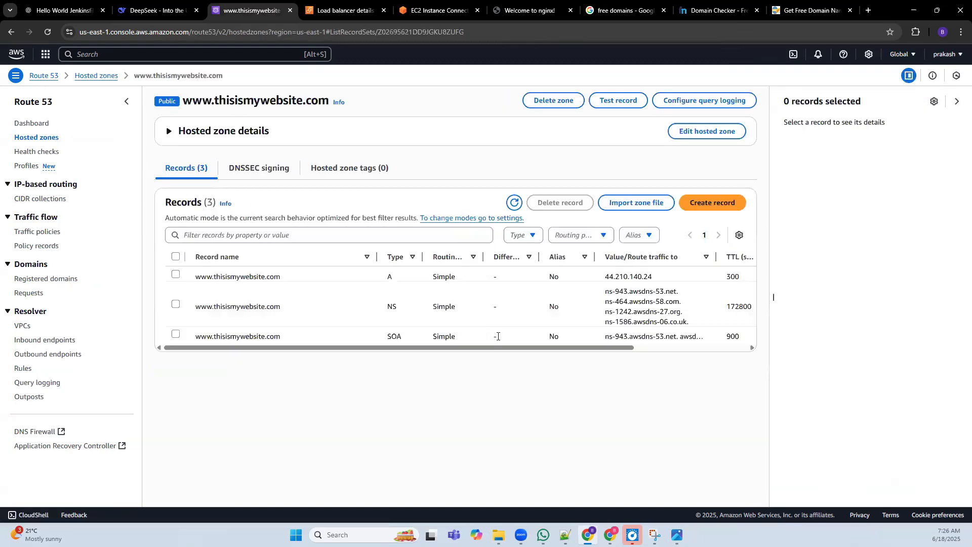
Start a root-domain A record and enable it as an alias to Application and Classic Load Balancer
left_click(711, 207)
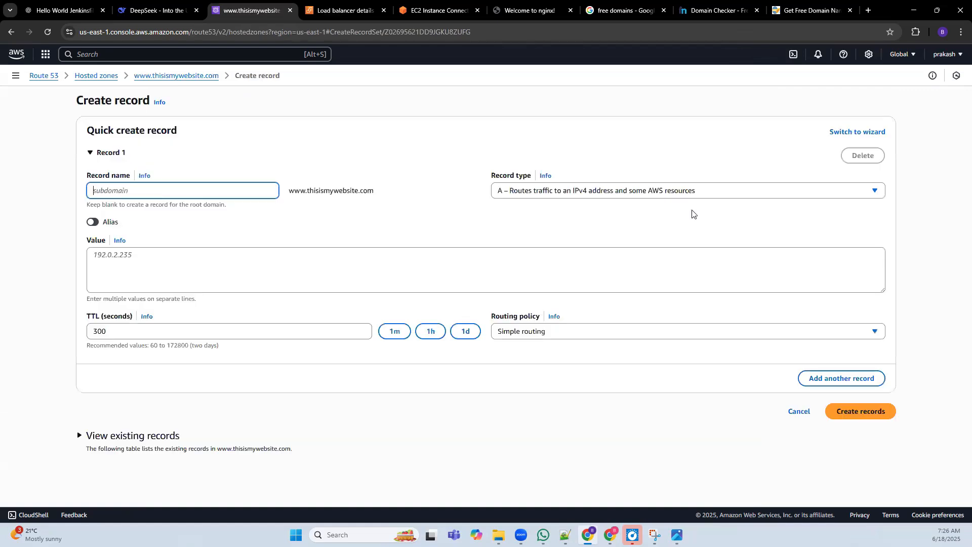
left_click(387, 196)
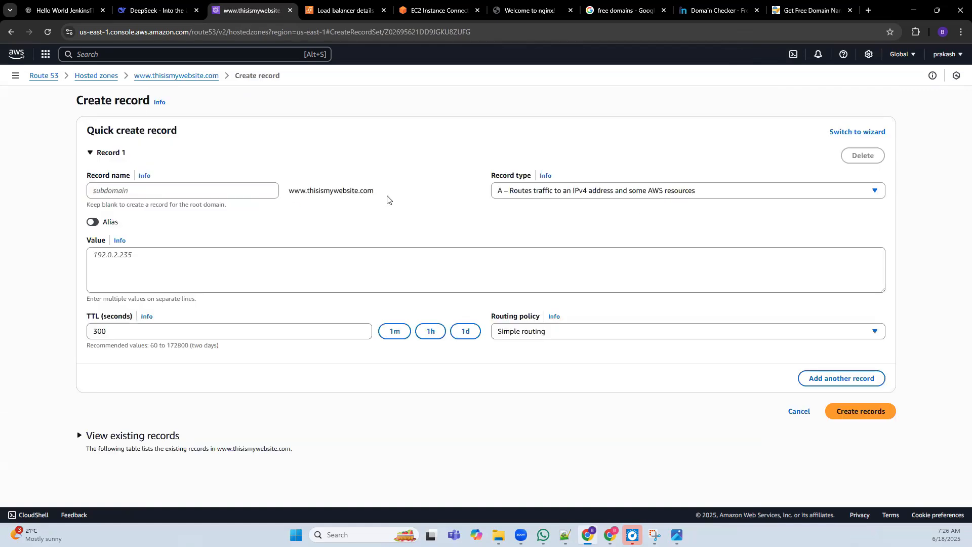
left_click(92, 222)
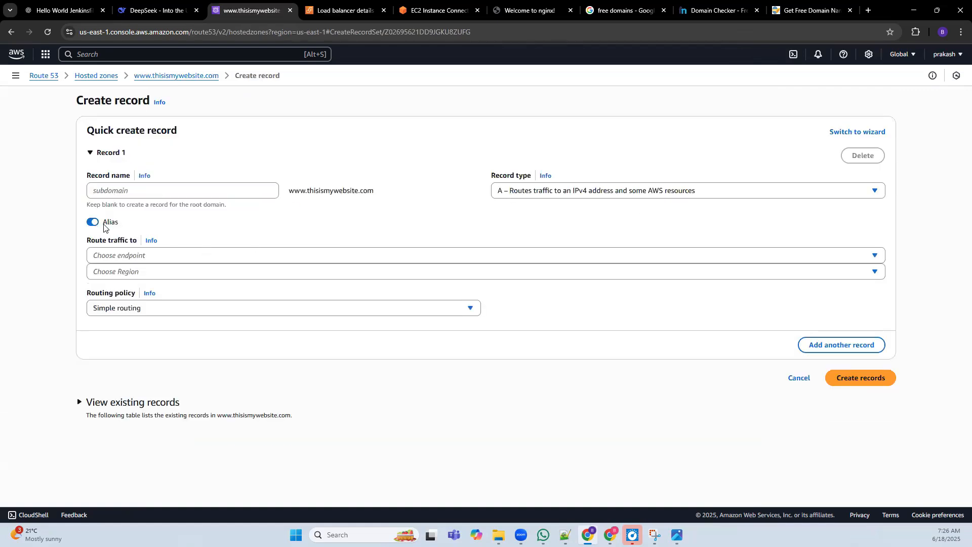
left_click(161, 257)
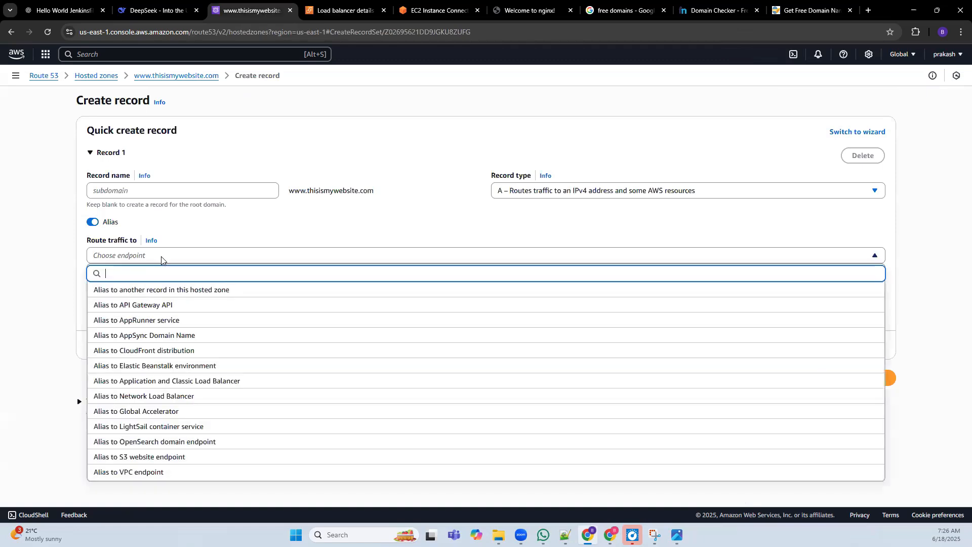
left_click(226, 381)
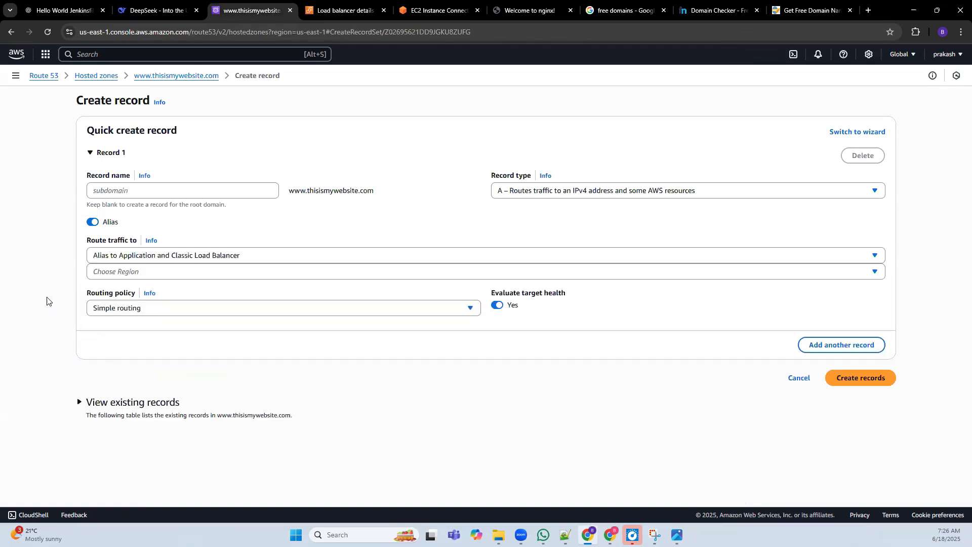
Choose US East (N. Virginia) and the asdfasdf load balancer for the alias, try to create the record, and cancel it
left_click(129, 274)
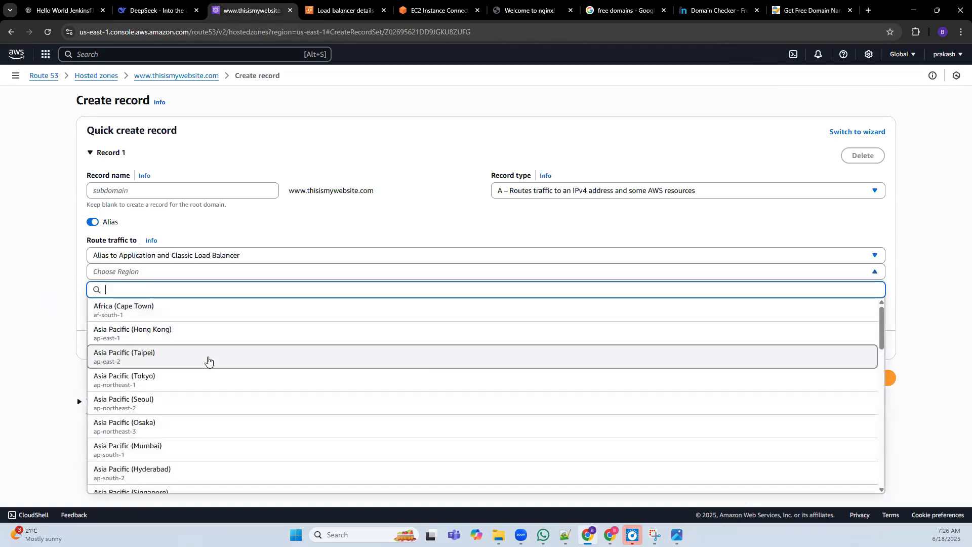
scroll(232, 354, "down", 4)
scroll(233, 354, "down", 3)
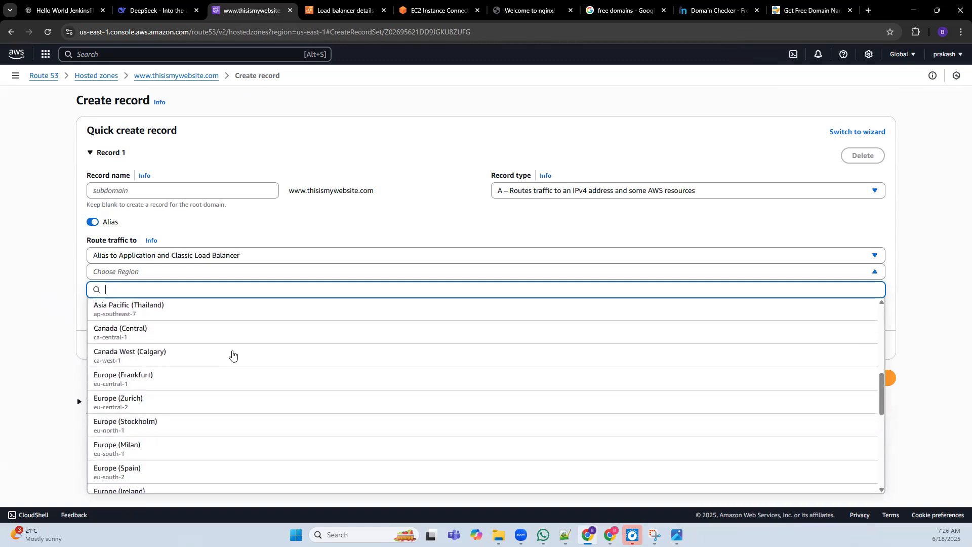
scroll(231, 351, "up", 7)
type("us")
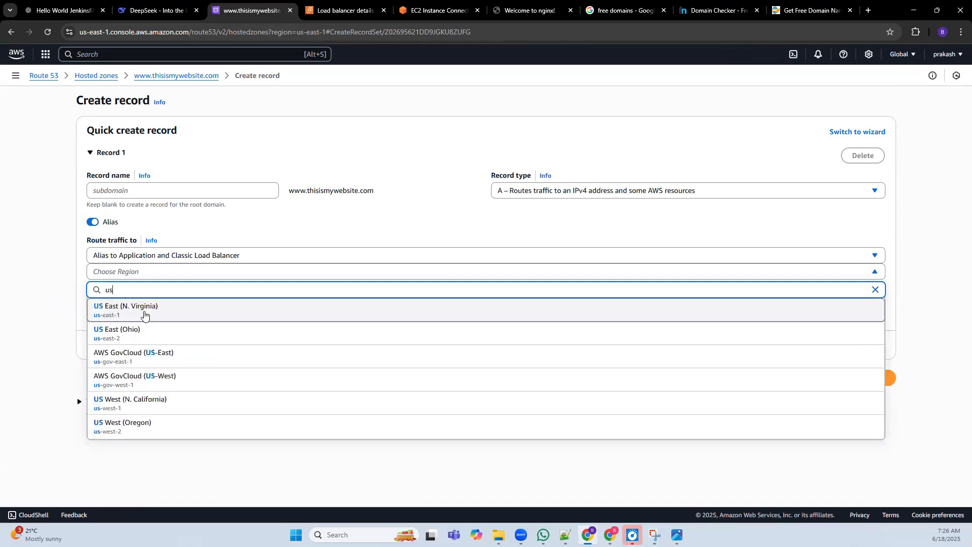
left_click(147, 310)
left_click(146, 294)
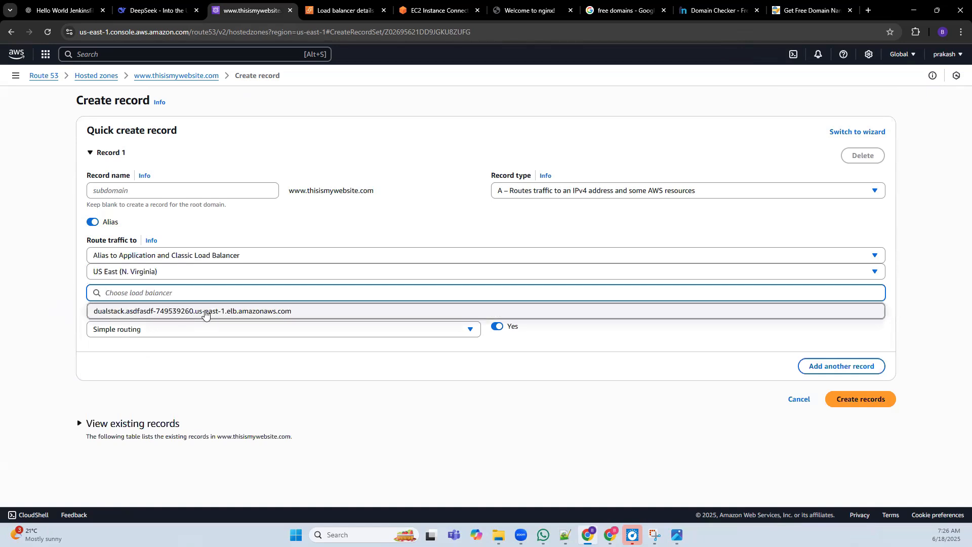
left_click(225, 312)
left_click(861, 409)
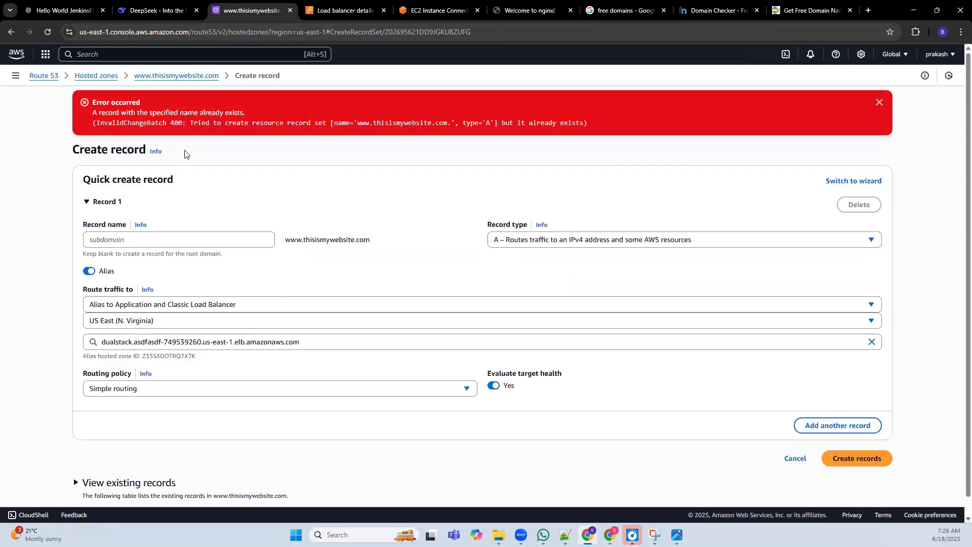
left_click(248, 240)
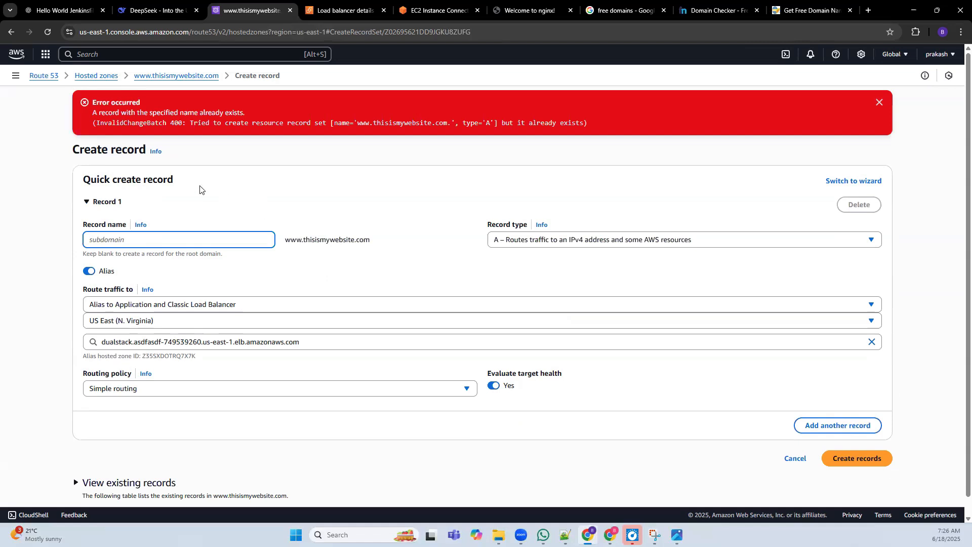
left_click_drag(284, 240, 371, 242)
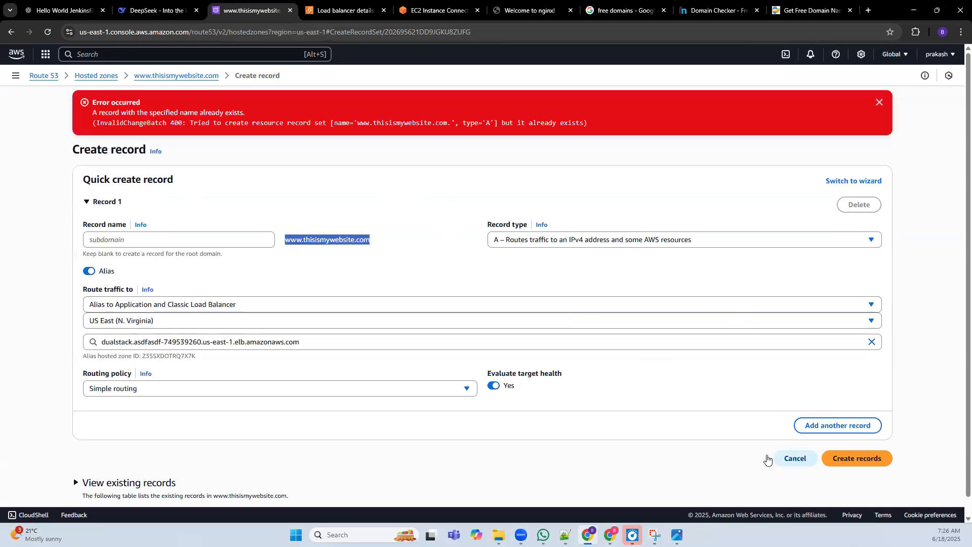
left_click(768, 458)
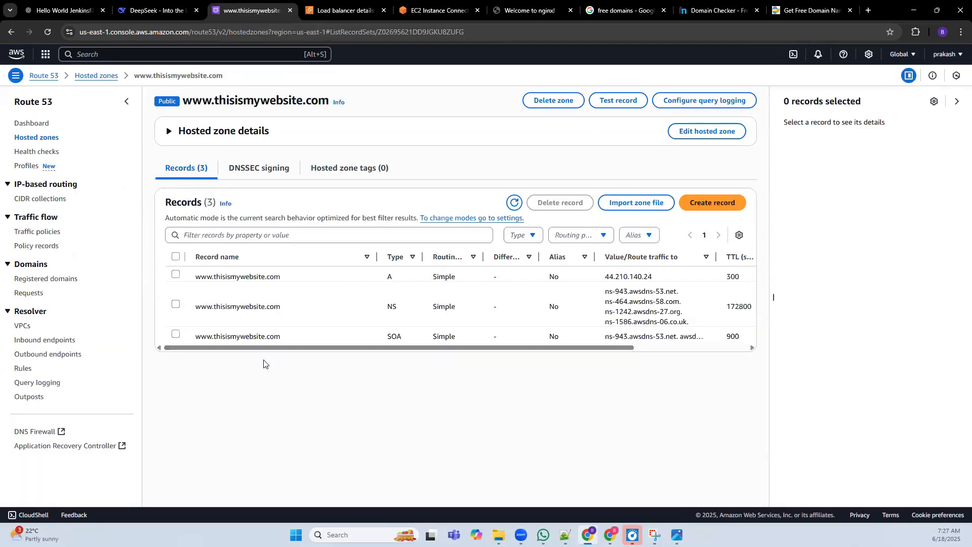
left_click(175, 275)
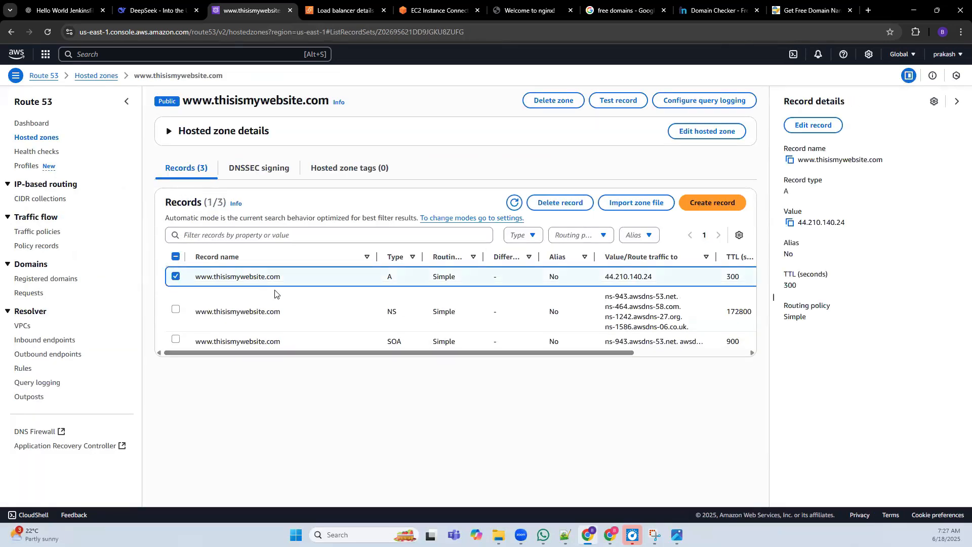
left_click(565, 204)
left_click(592, 370)
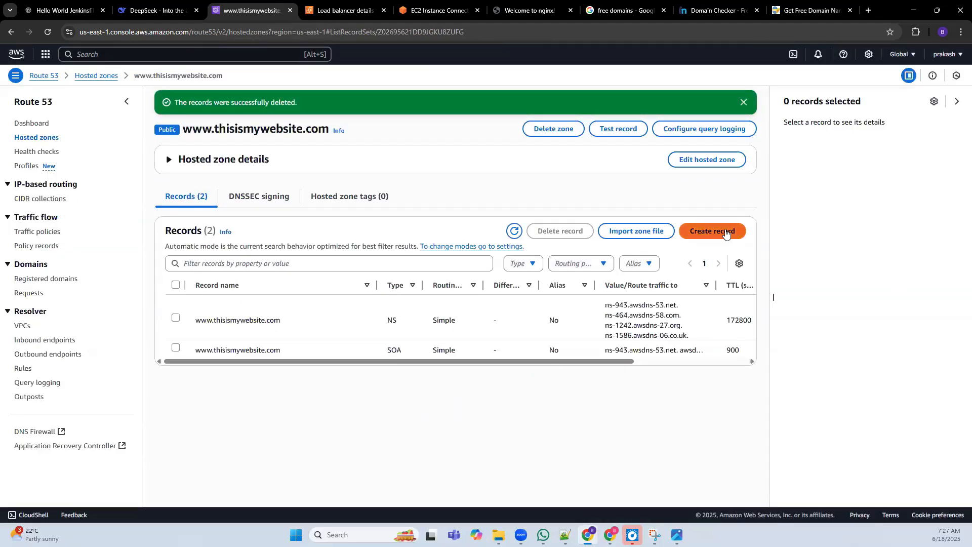
left_click(725, 233)
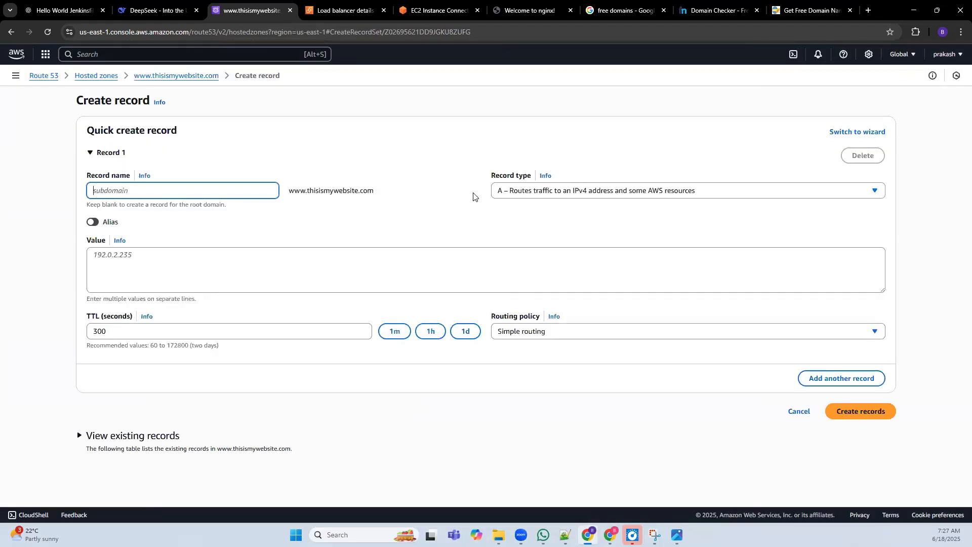
left_click(91, 222)
left_click(147, 256)
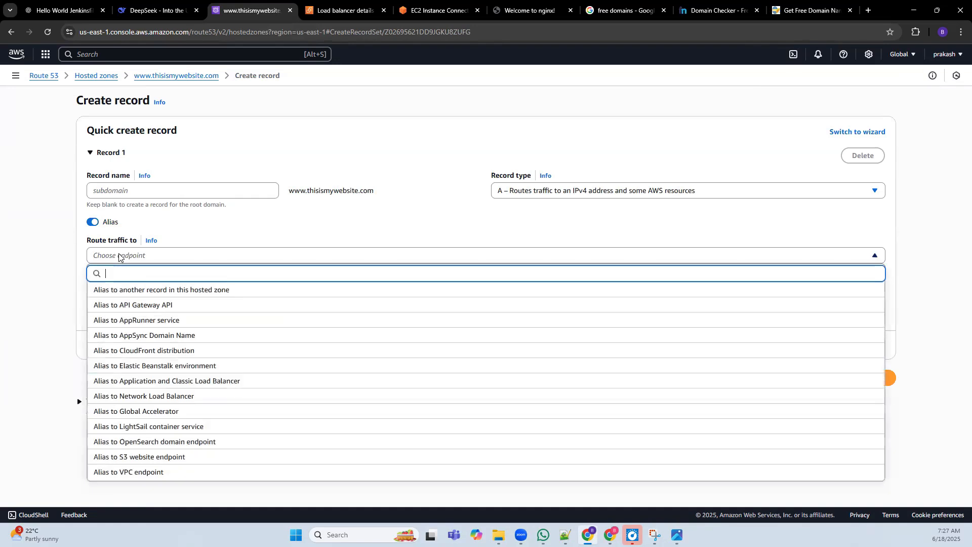
left_click(172, 381)
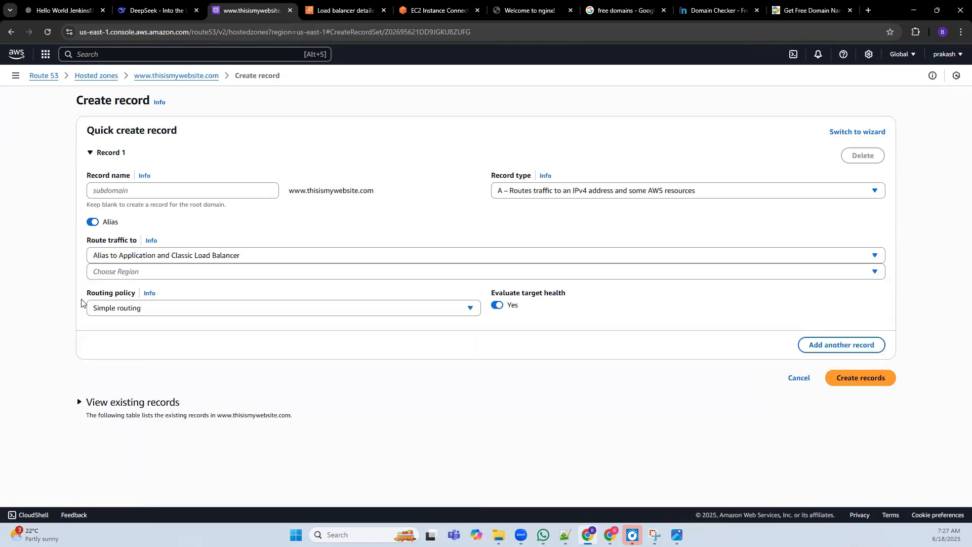
Point the alias to the asdfasdf load balancer in US East (N. Virginia) and create the record
left_click(123, 274)
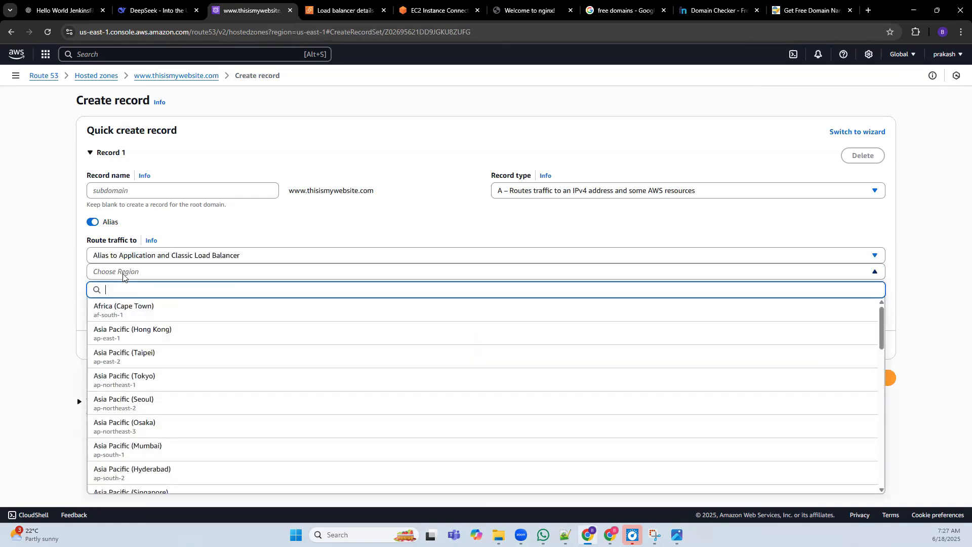
type("us")
left_click(158, 310)
left_click(107, 295)
left_click(151, 311)
left_click(860, 399)
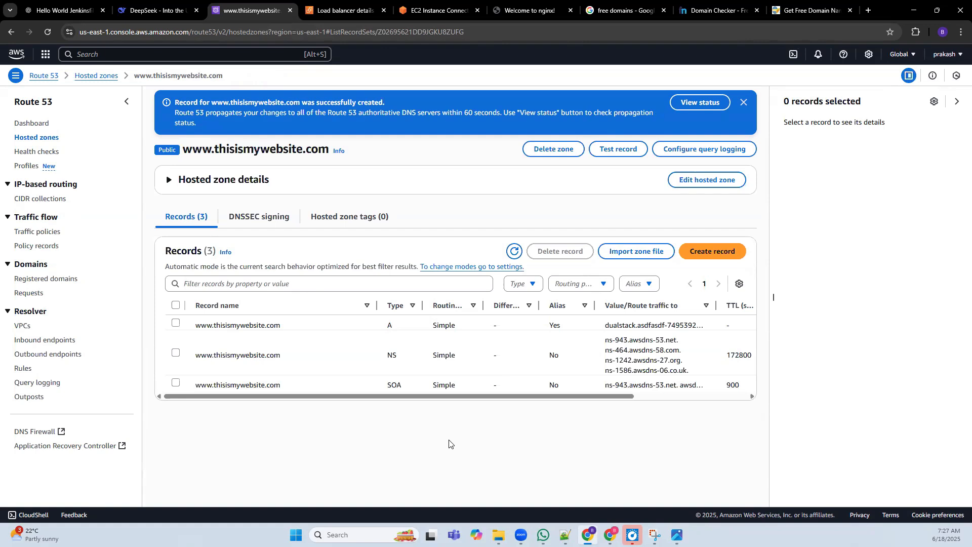
left_click(744, 102)
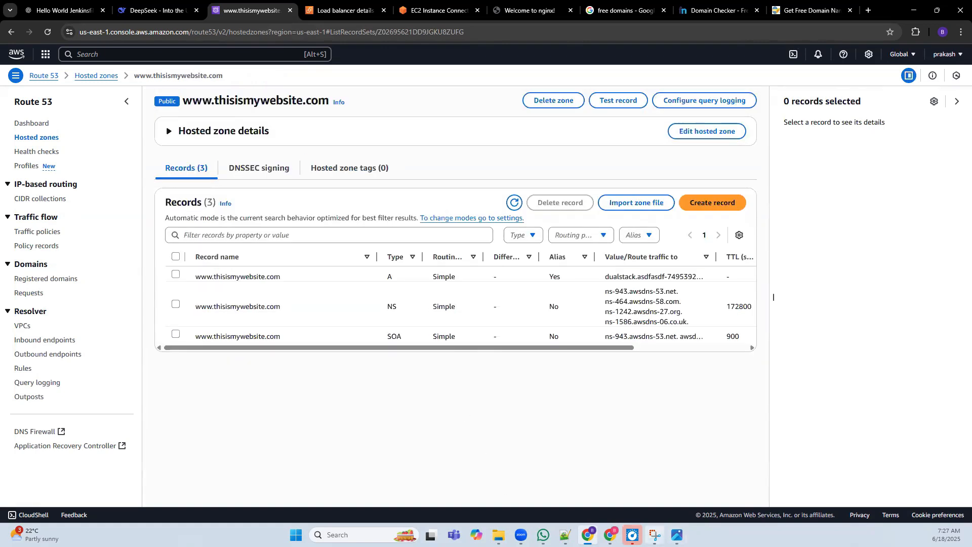
Review the aws-route53.png diagram and the domain registration section of the Route 53 dashboard
mouse_move(678, 535)
left_click(613, 481)
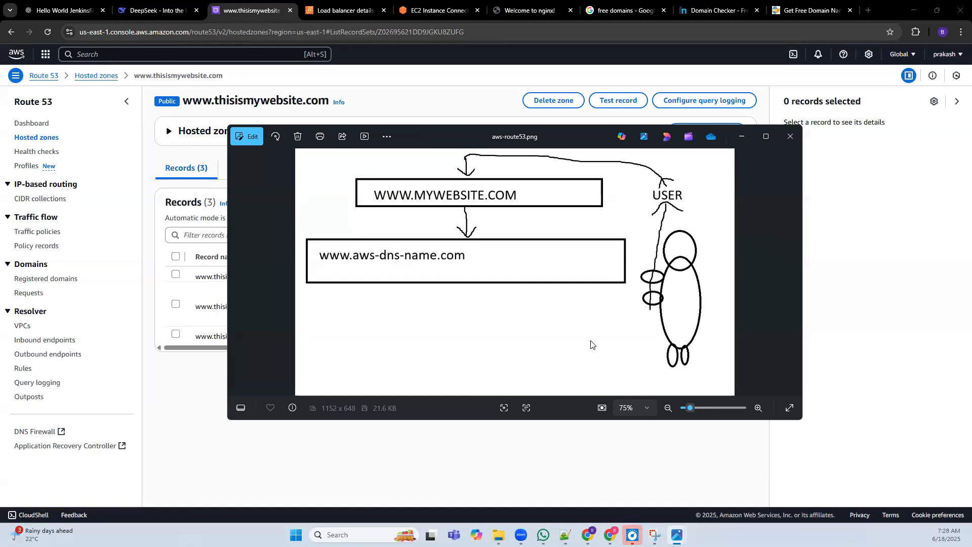
left_click(34, 125)
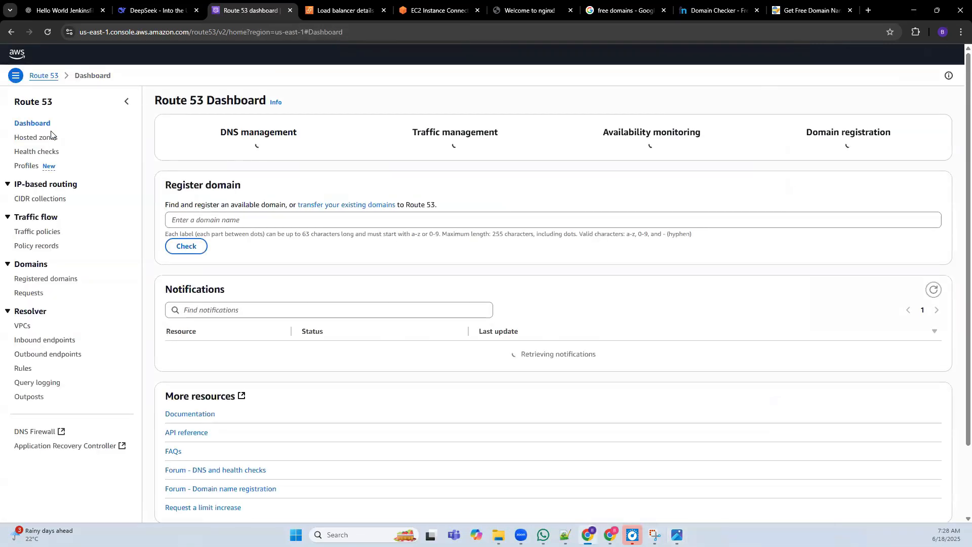
left_click_drag(170, 227, 261, 229)
left_click(215, 259)
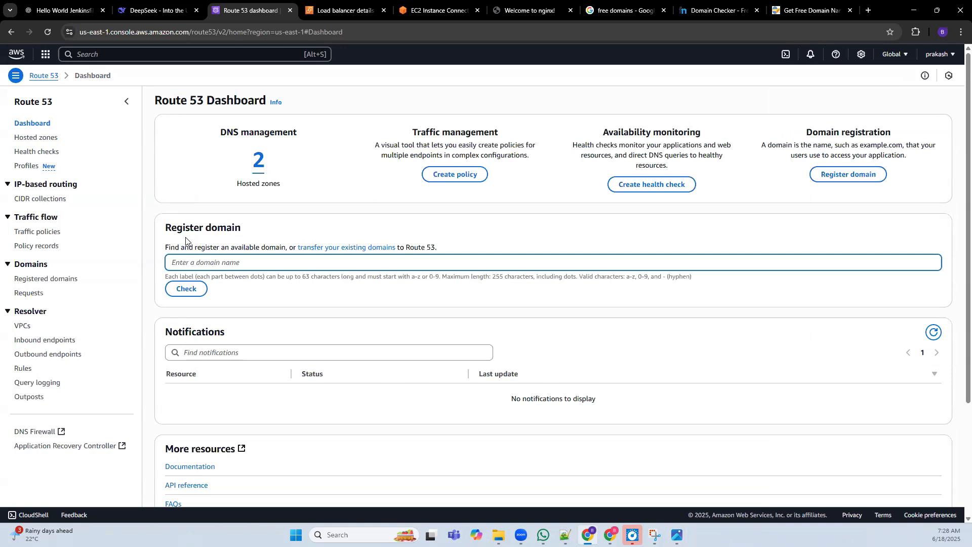
Create a public hosted zone for the domain myasdofmasod.com
left_click(46, 137)
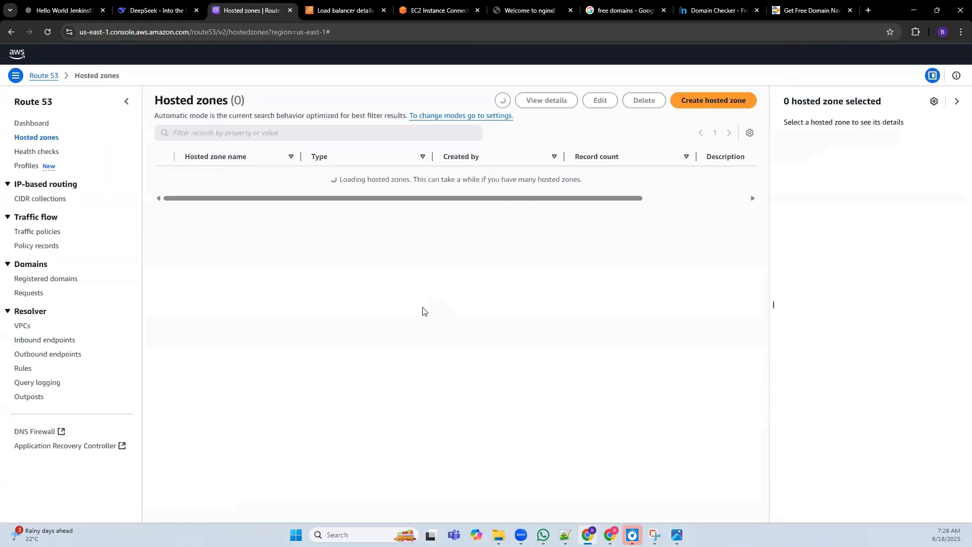
left_click(714, 104)
type("myasdofmasod.com")
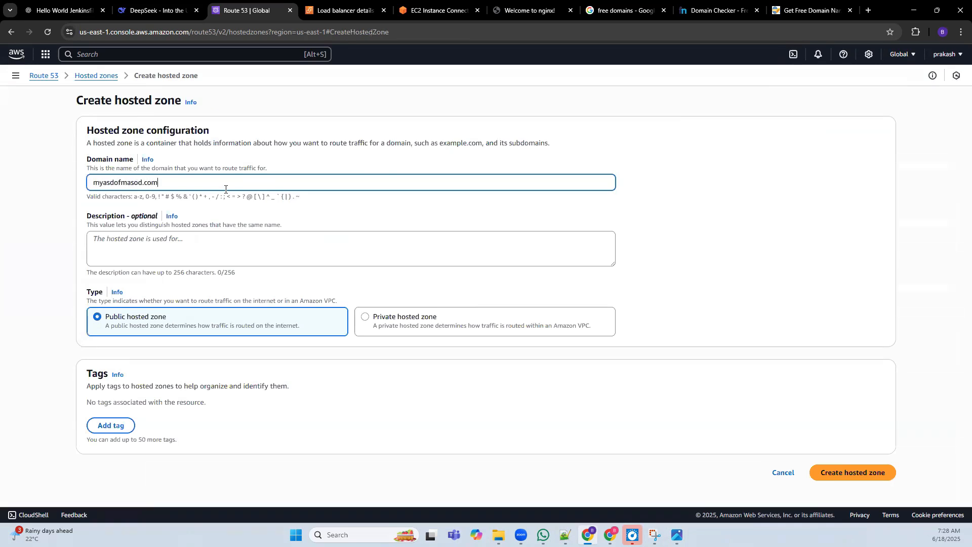
left_click(844, 476)
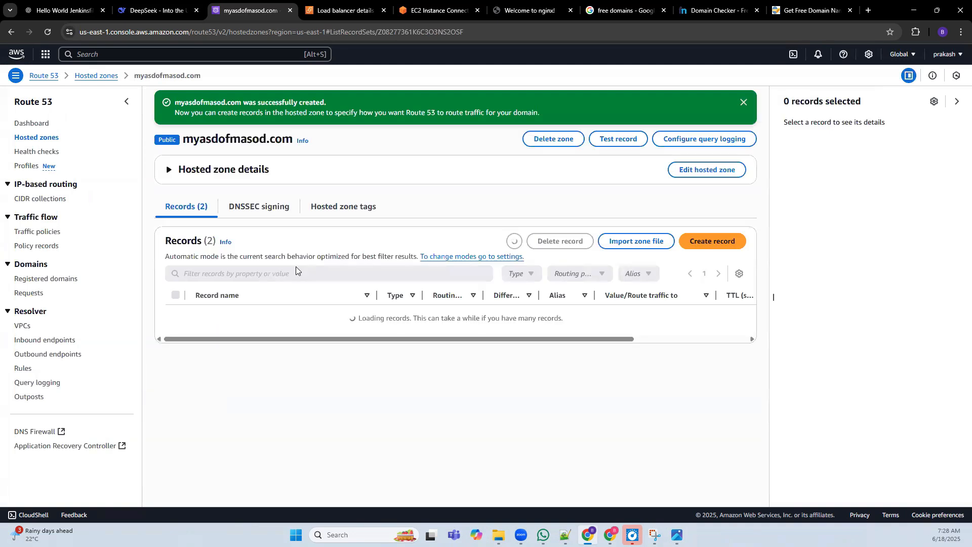
Compare the public and private types in a new hosted zone form and return to the hosted zones list
left_click(37, 138)
left_click(719, 143)
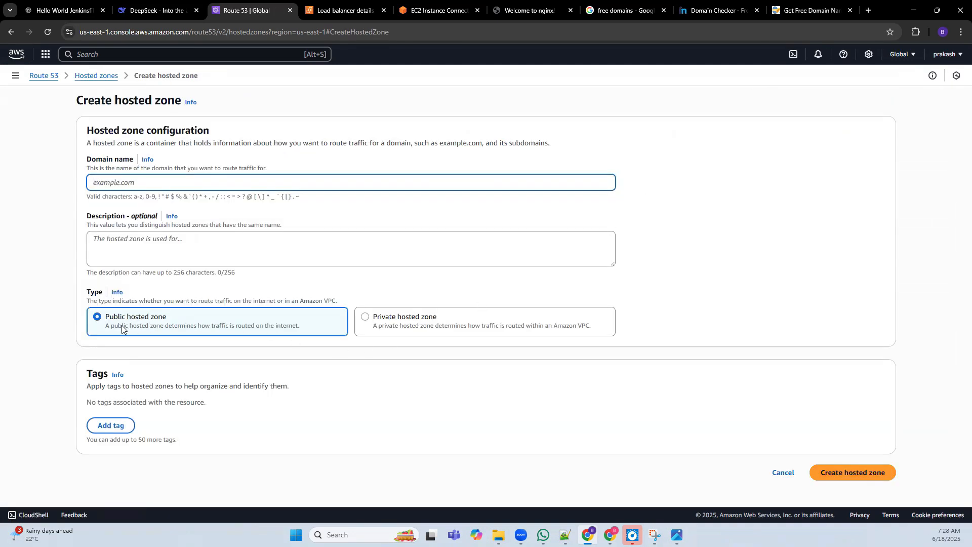
left_click_drag(105, 320, 163, 316)
left_click_drag(378, 317, 441, 319)
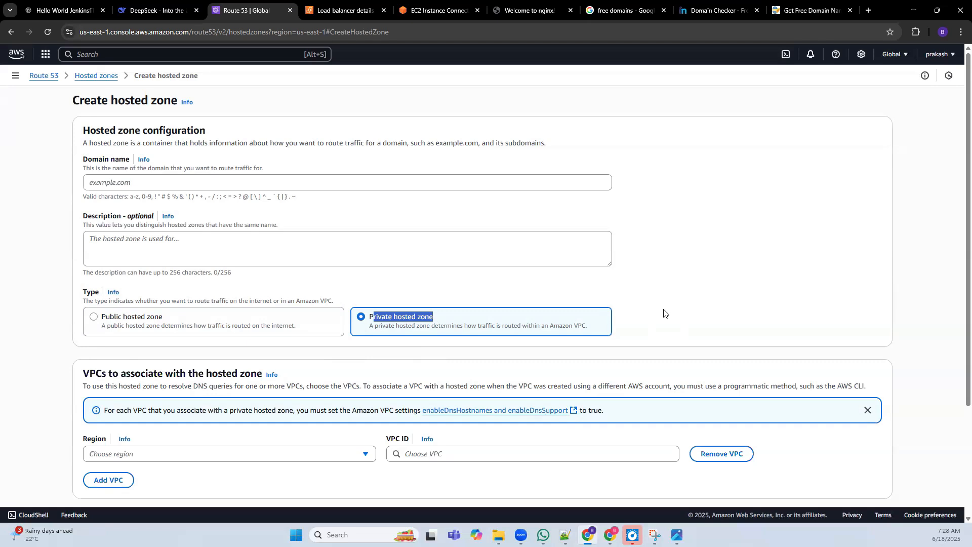
left_click(96, 76)
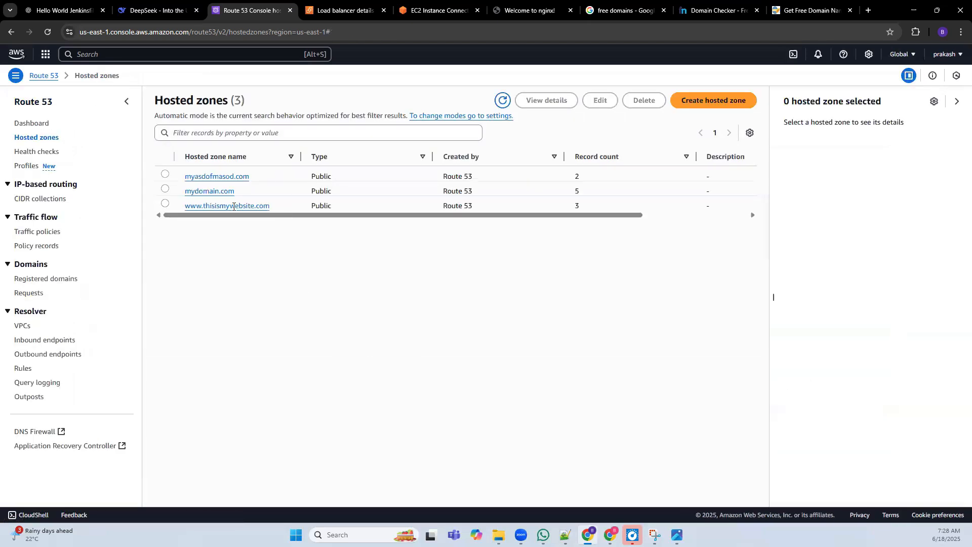
Start a record in the myasdofmasod.com zone, try asdfasdf as its subdomain, and clear the record name
left_click(213, 177)
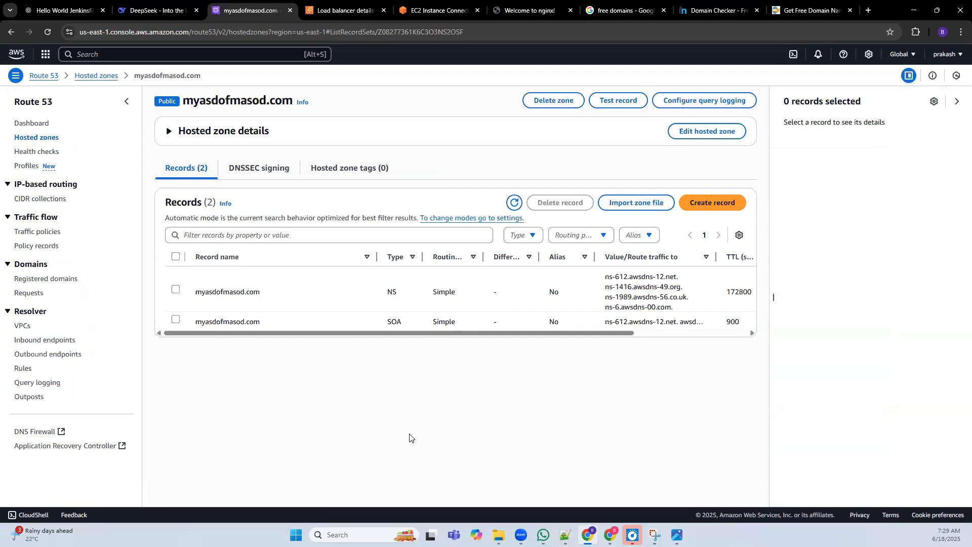
left_click(716, 204)
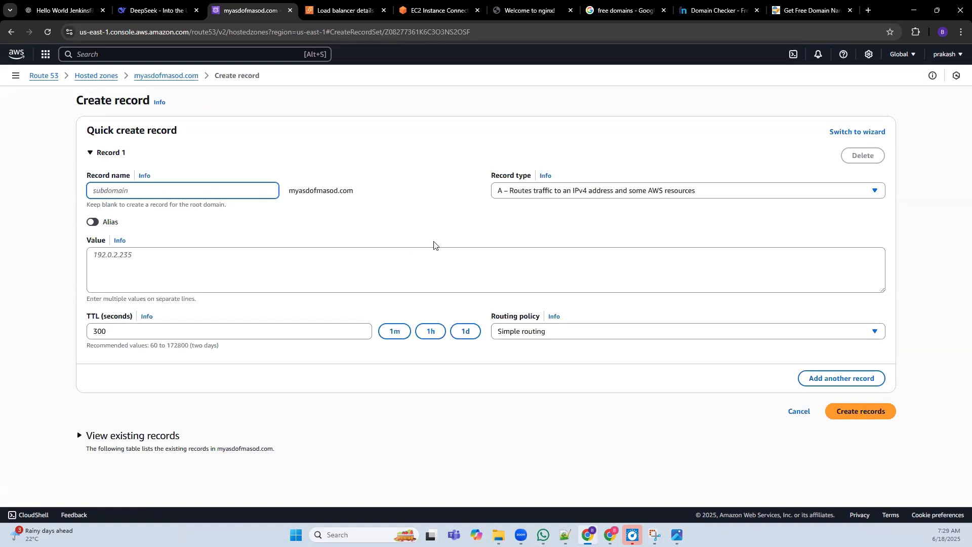
type("asdfasdf")
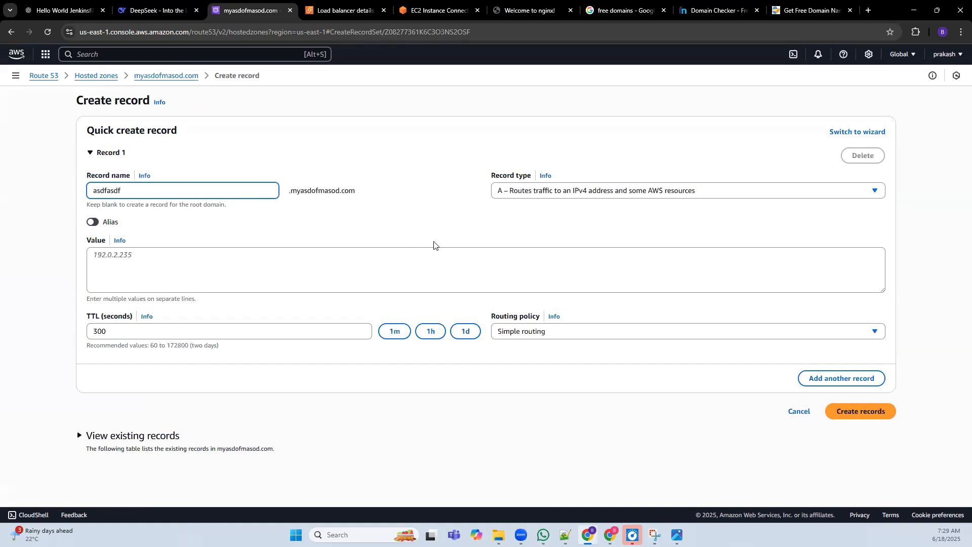
left_click(414, 202)
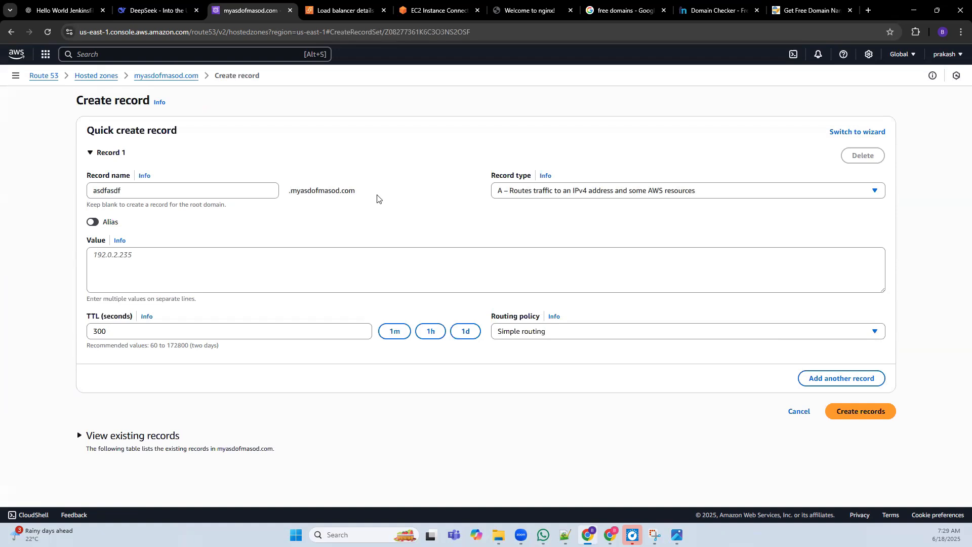
left_click_drag(356, 191, 290, 191)
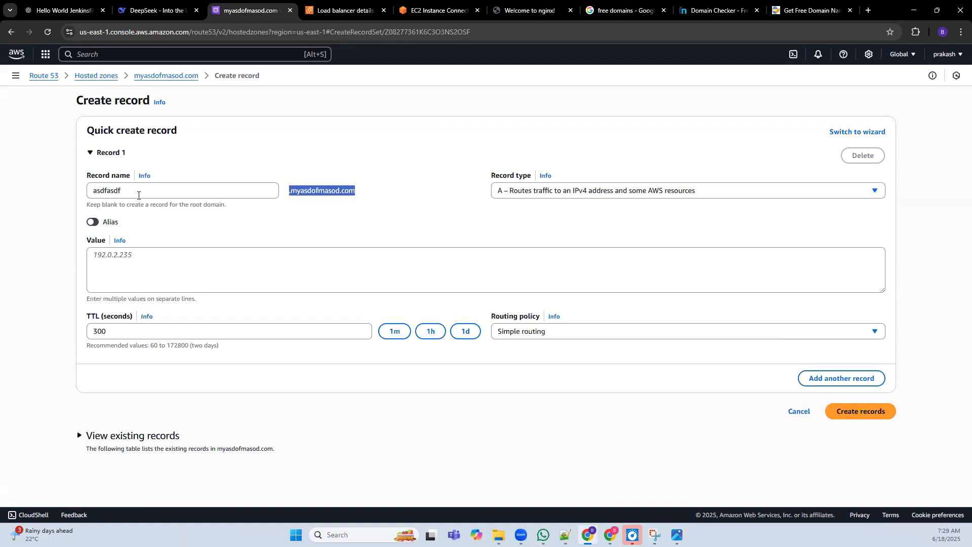
left_click_drag(140, 196, 36, 191)
key("BackSpace")
left_click(368, 199)
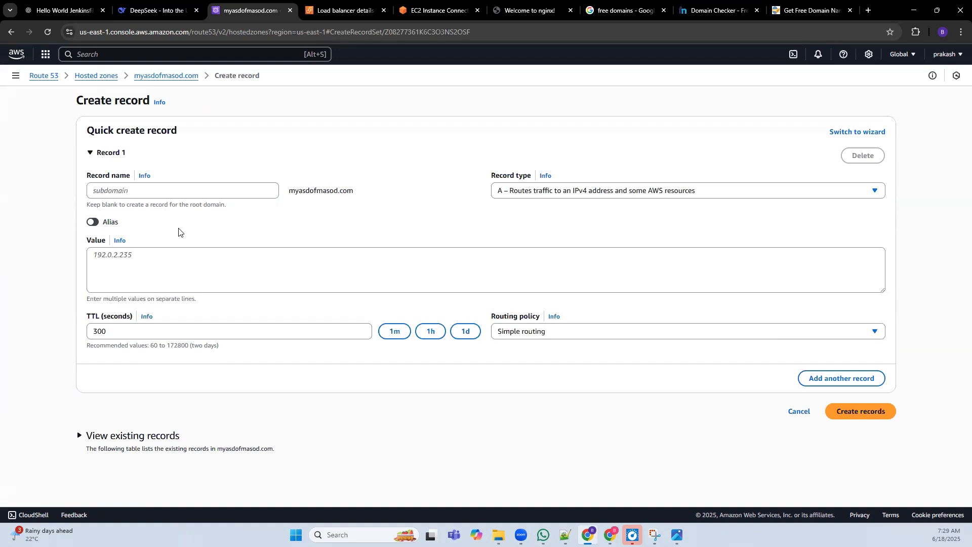
Enter the IPv4 address 192.3.2.3 as the value of the root-domain A record
left_click(138, 258)
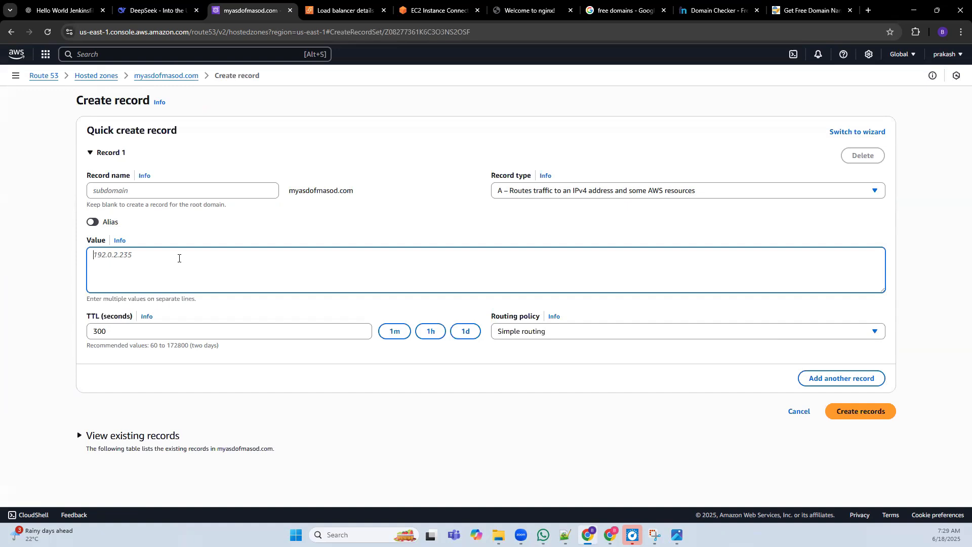
type("192.3.2.3")
left_click(366, 219)
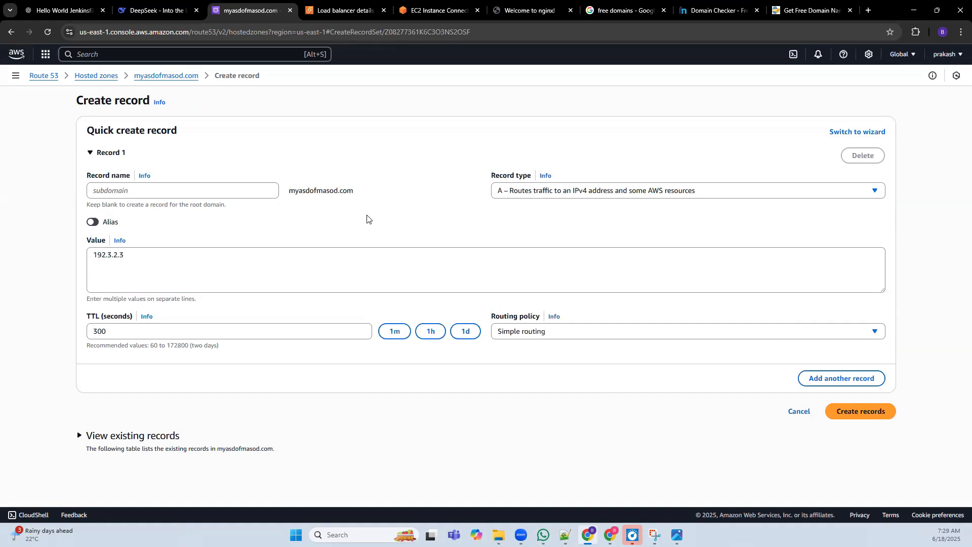
Switch the record to an alias to the asdfasdf load balancer in US East (N. Virginia) and leave without creating it
left_click(94, 223)
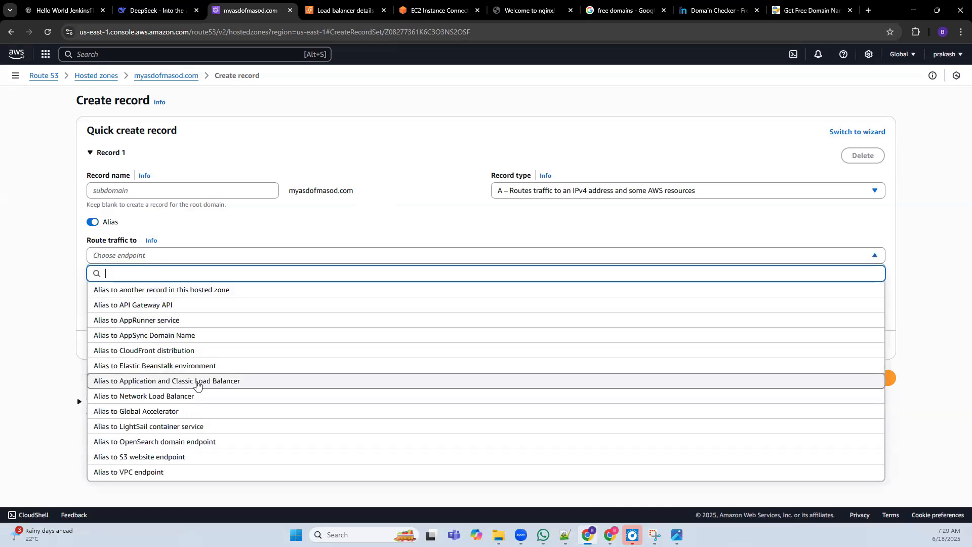
left_click(178, 381)
left_click(149, 272)
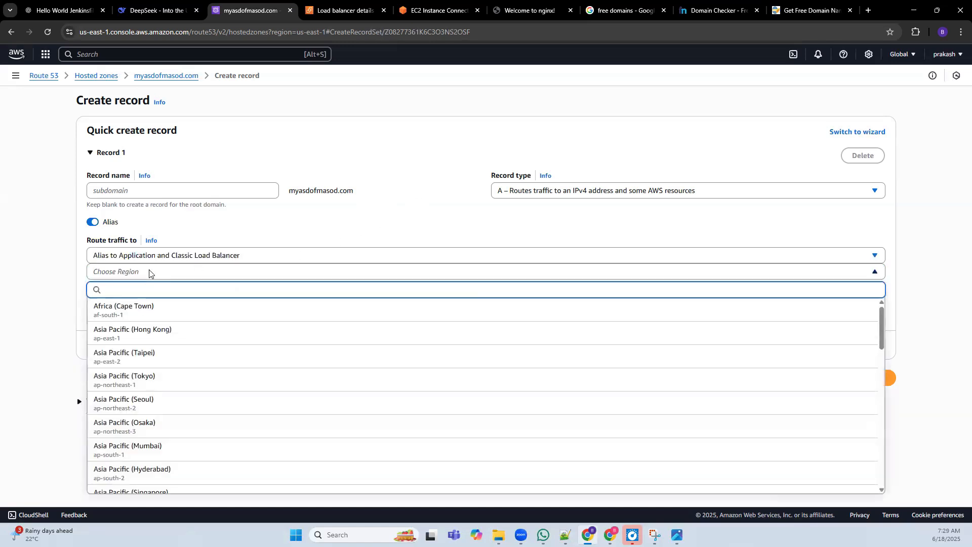
type("us")
left_click(194, 310)
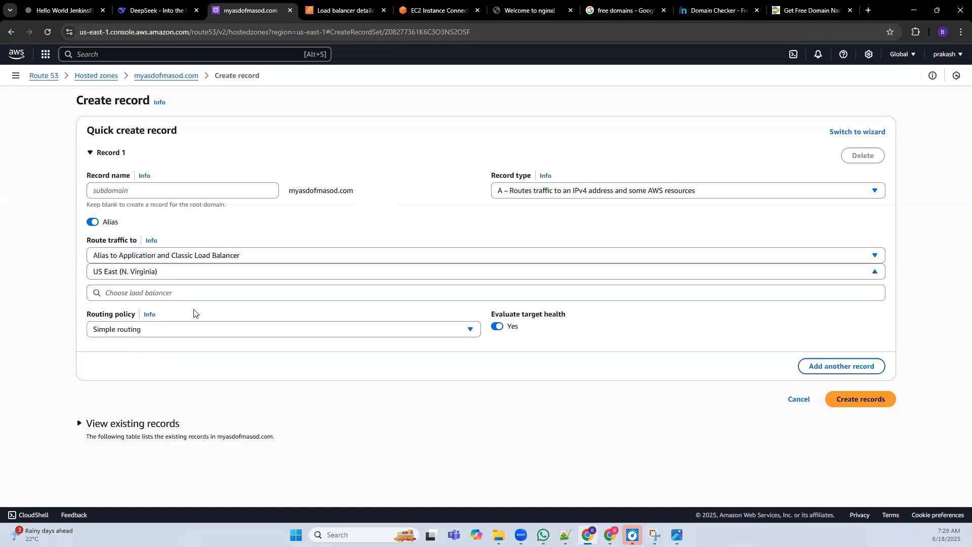
left_click(129, 294)
left_click(130, 314)
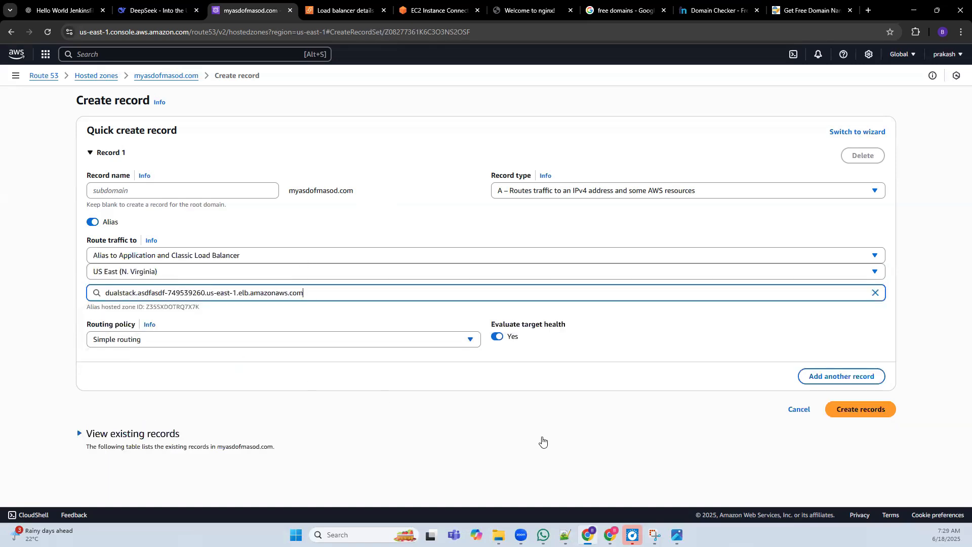
left_click(542, 441)
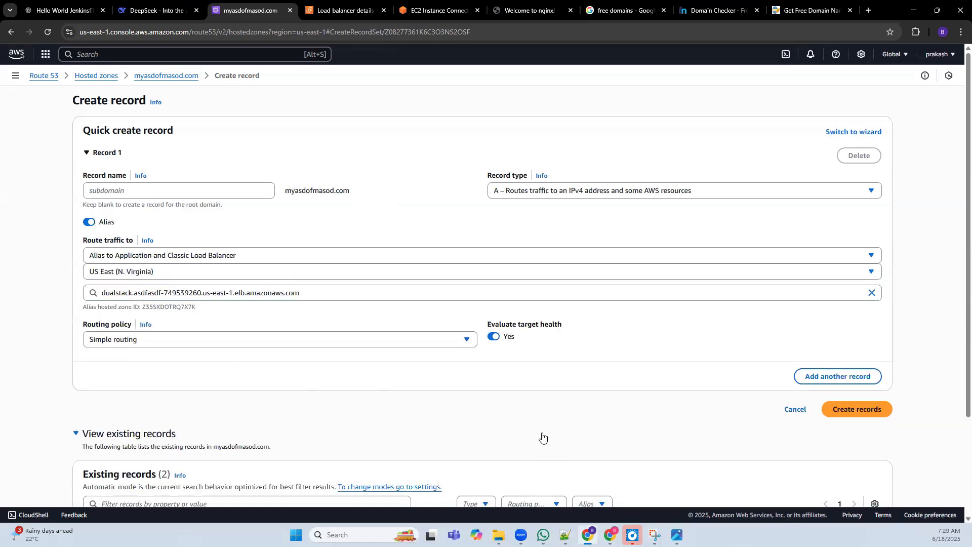
left_click(44, 76)
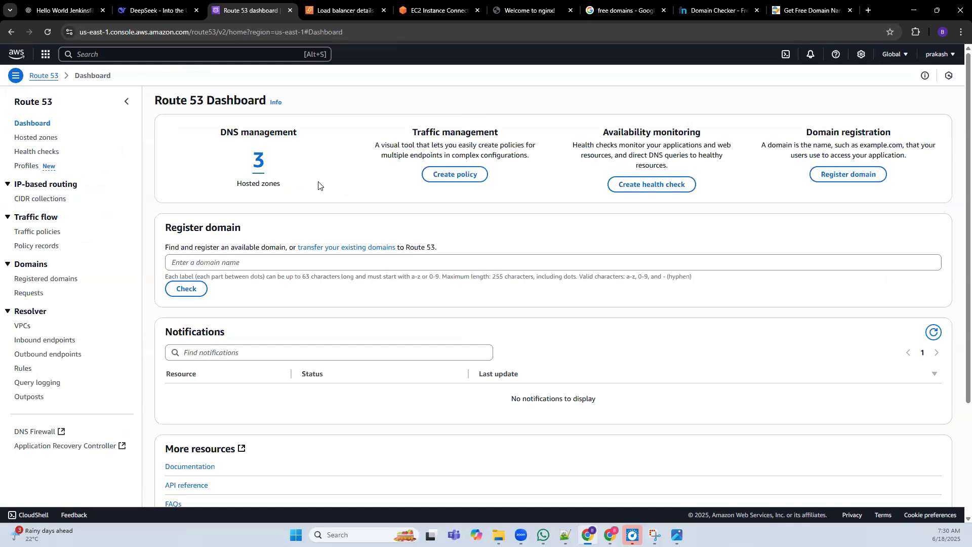
Delete the myasdofmasod.com hosted zone from the hosted zones list
left_click(258, 160)
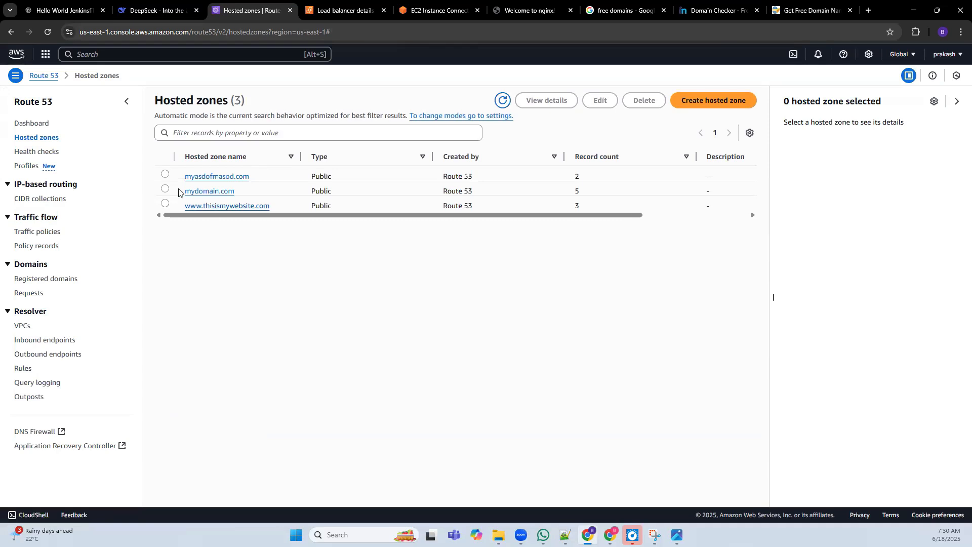
left_click(165, 174)
left_click(643, 100)
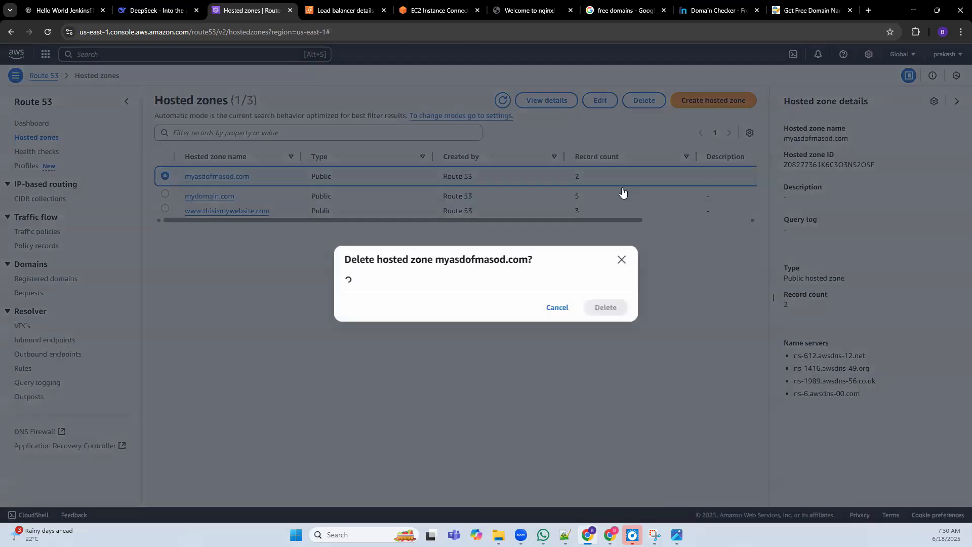
left_click(386, 308)
type("delete")
left_click(602, 341)
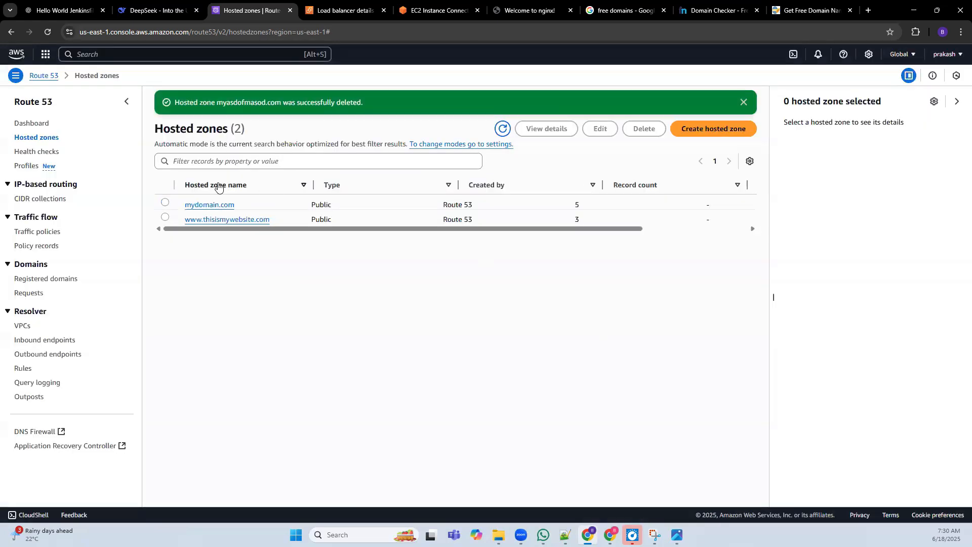
left_click(165, 203)
left_click(644, 129)
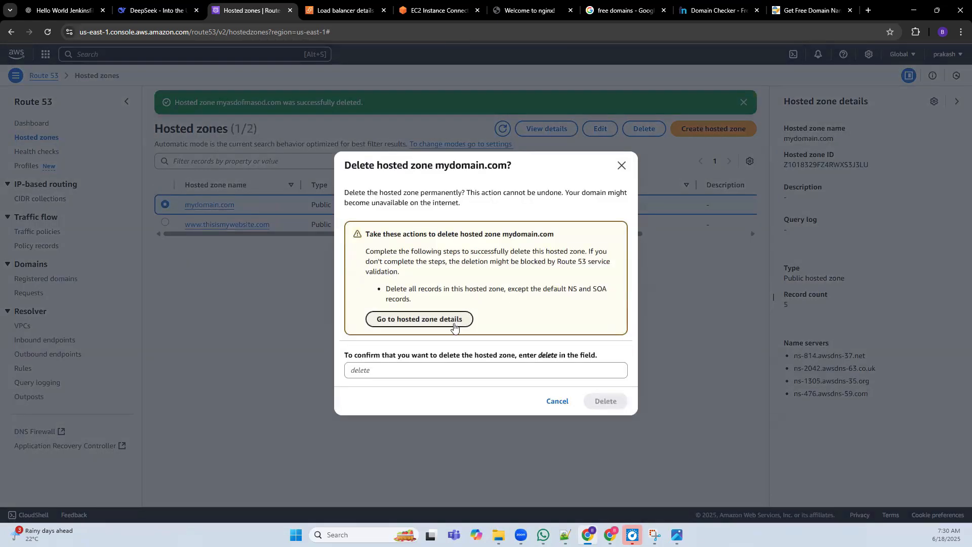
left_click(405, 374)
type("delete")
left_click(601, 400)
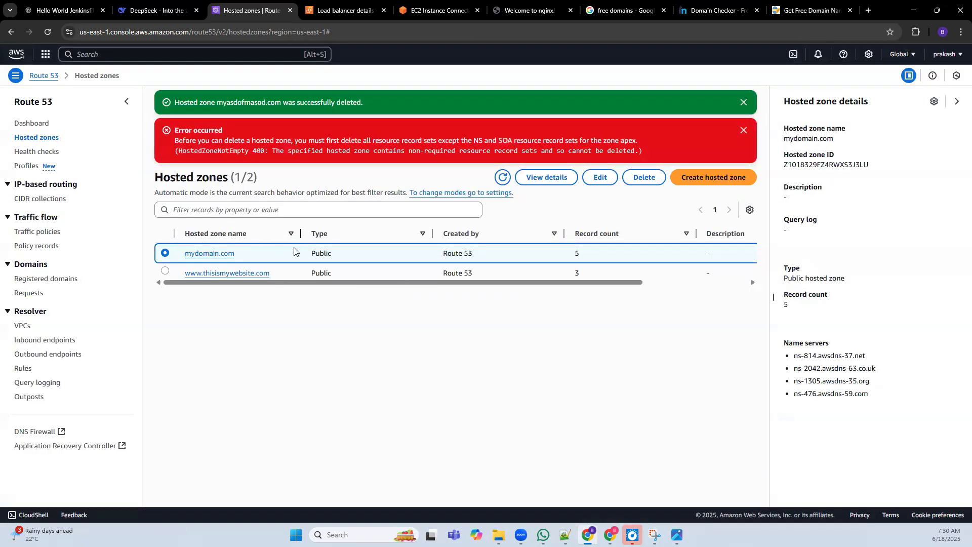
left_click(166, 271)
left_click(743, 130)
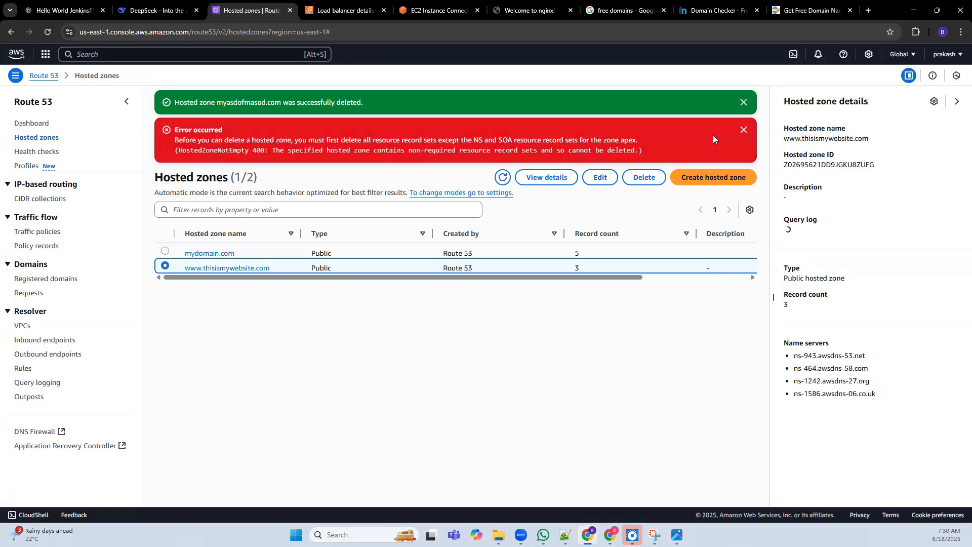
left_click(644, 129)
left_click(421, 372)
type("delete")
left_click(583, 399)
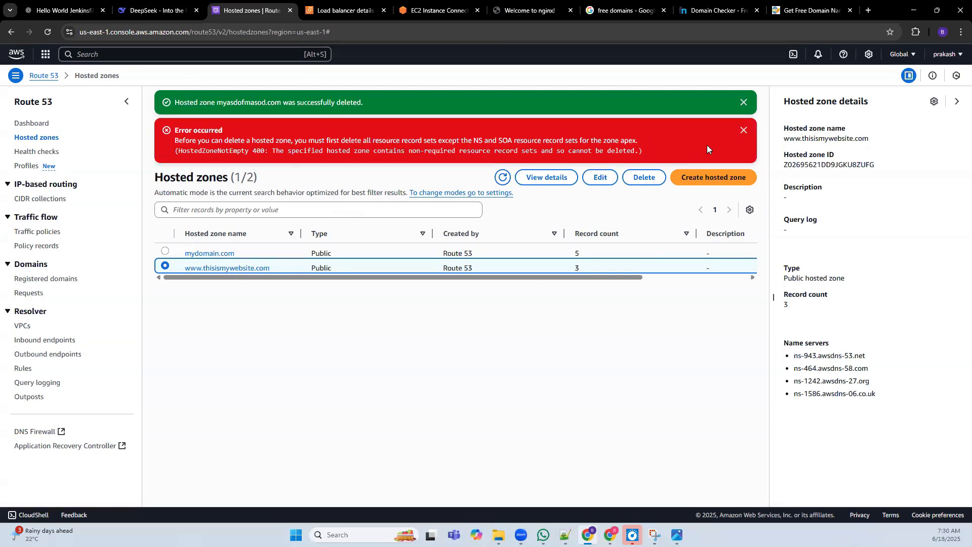
left_click(744, 101)
left_click(744, 103)
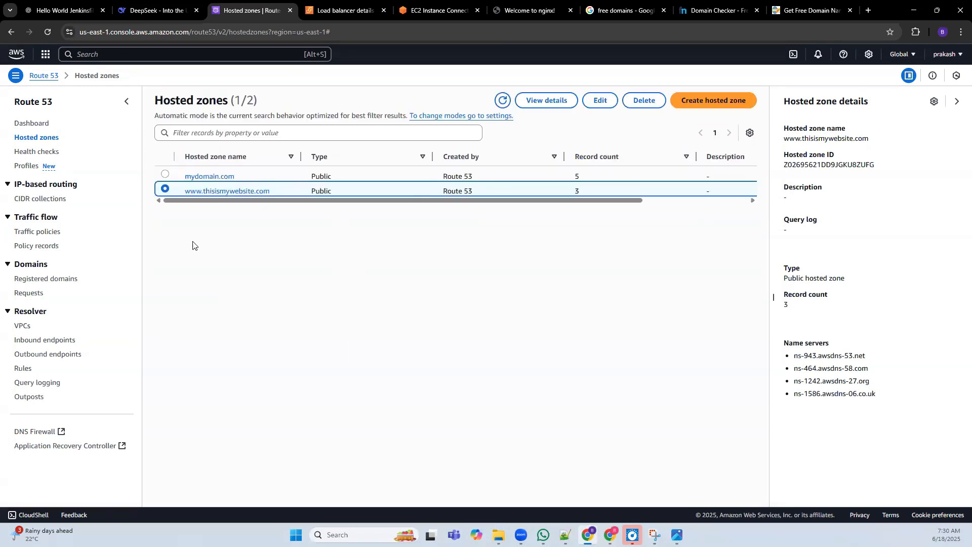
left_click(207, 191)
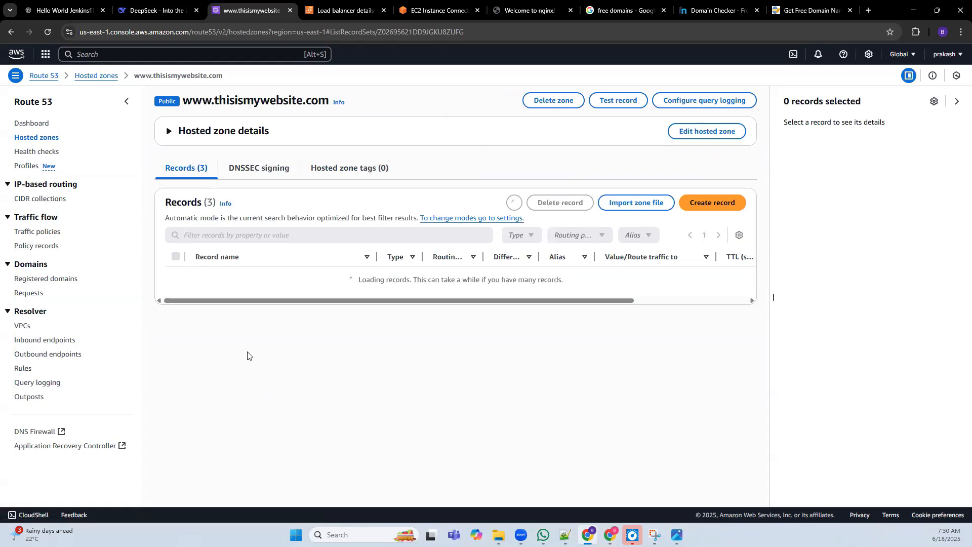
left_click(176, 256)
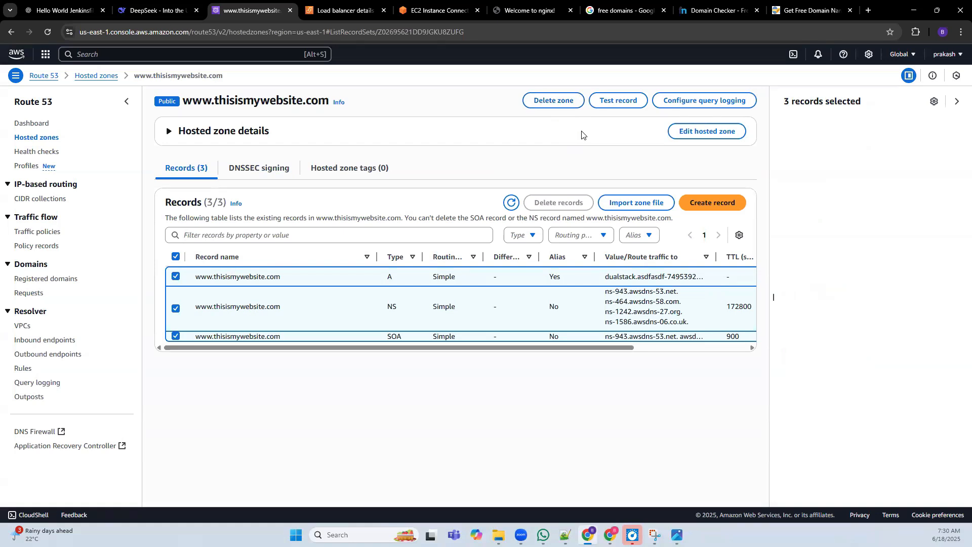
left_click(176, 256)
left_click(220, 279)
left_click(560, 203)
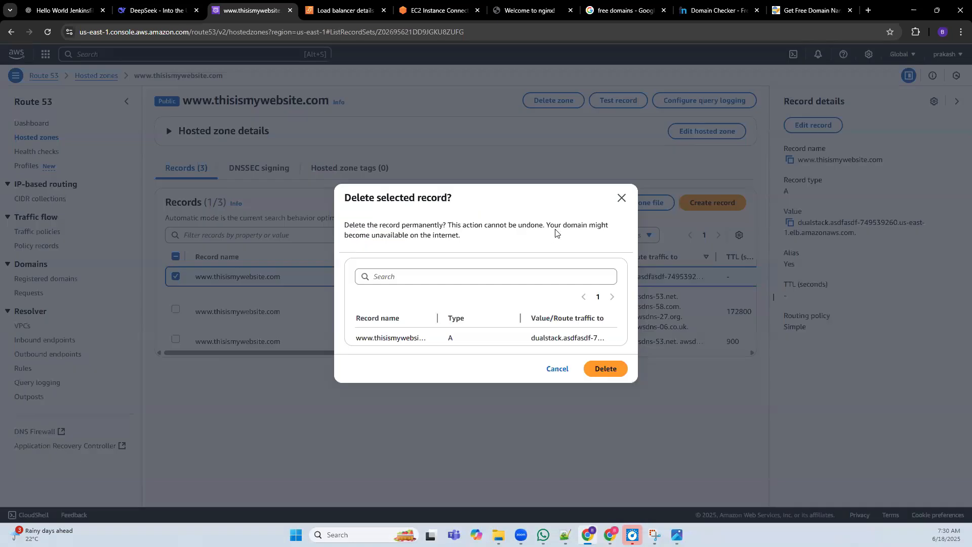
left_click(605, 367)
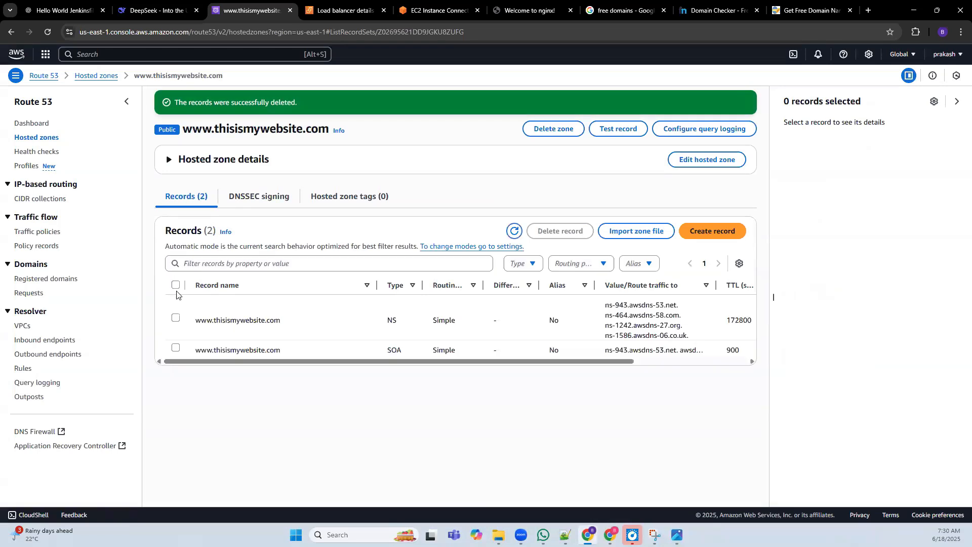
left_click(177, 318)
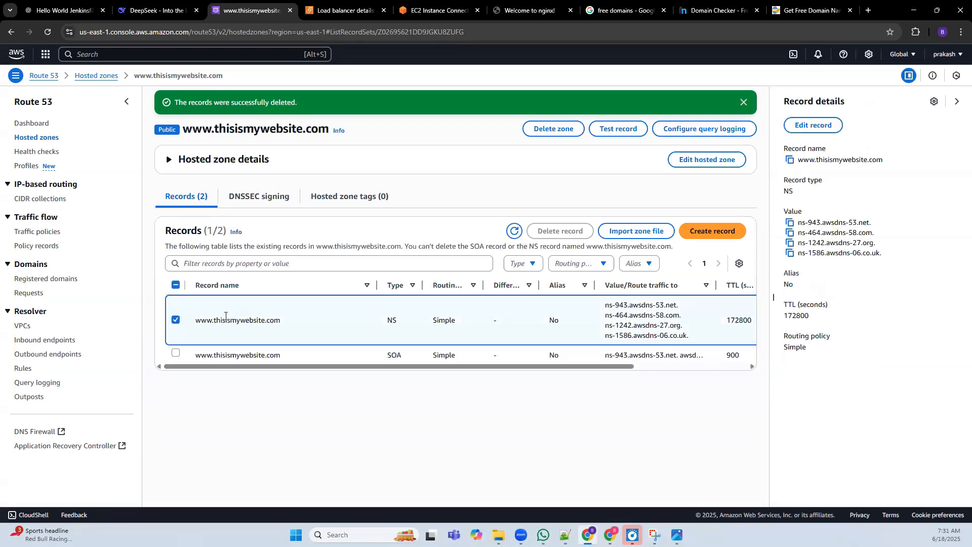
left_click(176, 319)
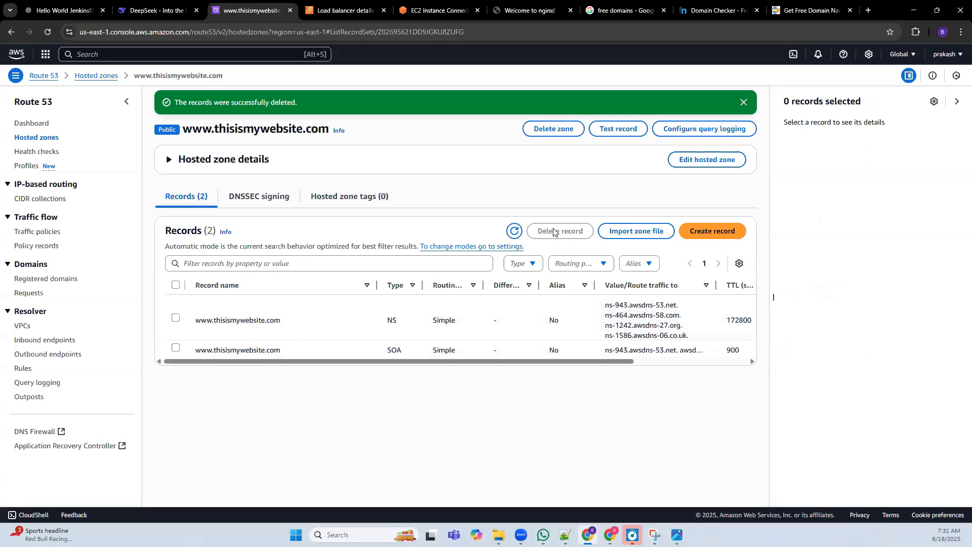
left_click(552, 131)
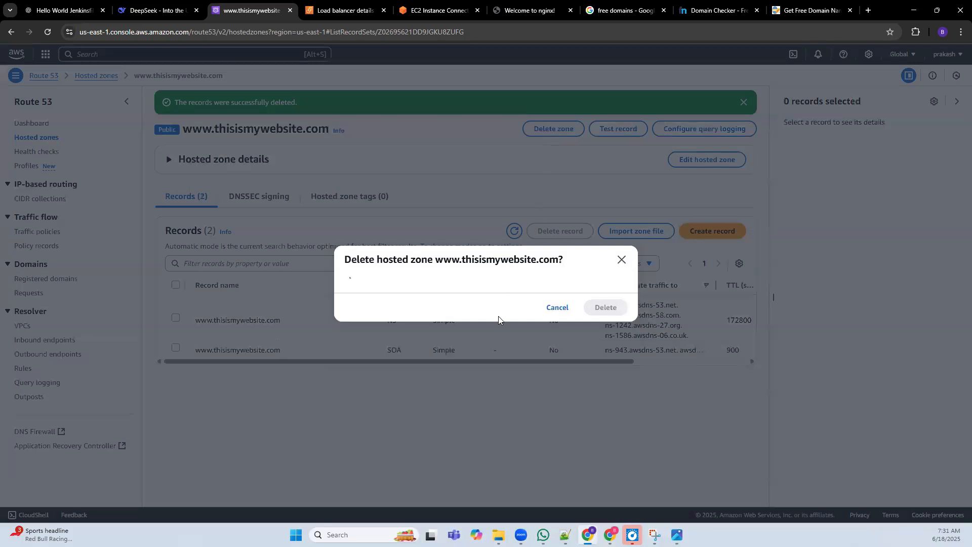
left_click(461, 308)
type("delete")
left_click(609, 342)
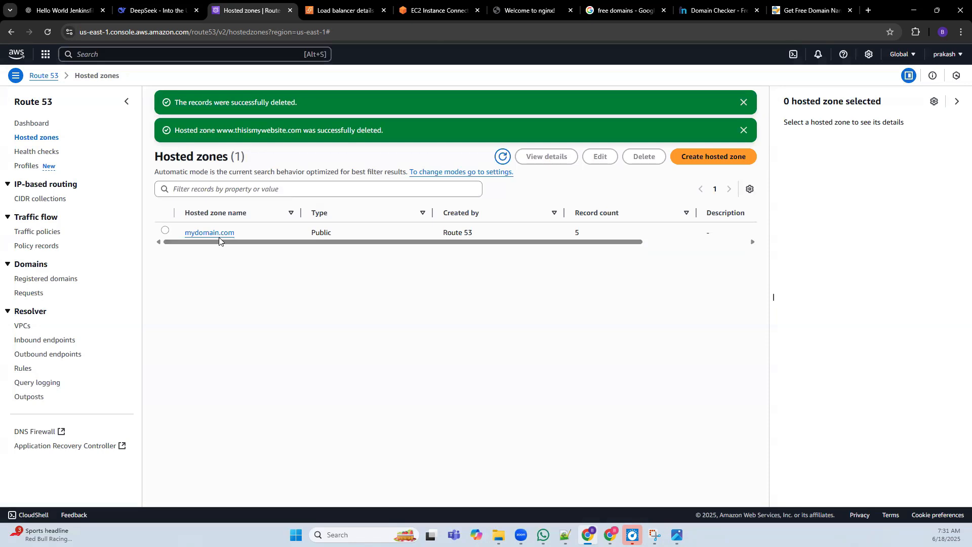
Open the mydomain.com hosted zone and delete its root-domain A record
left_click(165, 230)
left_click(205, 233)
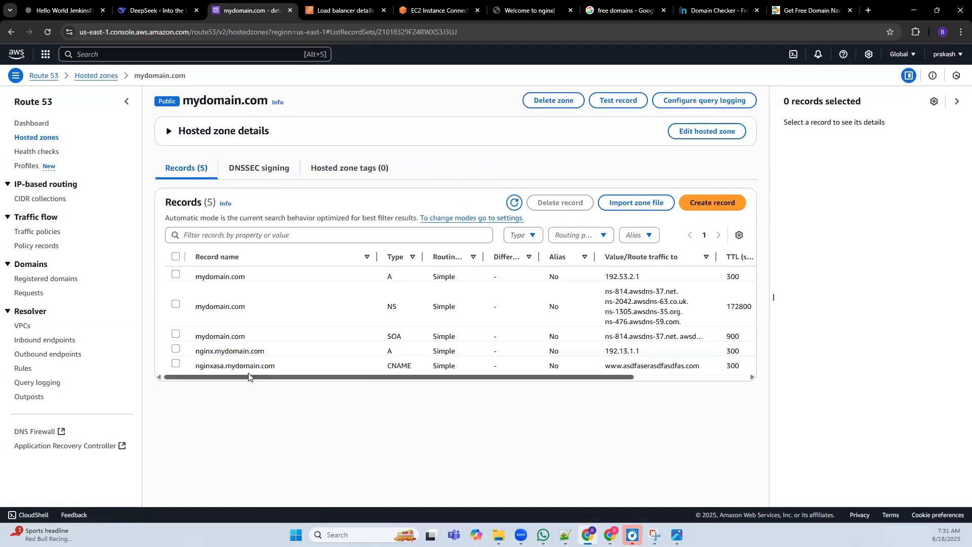
left_click(176, 274)
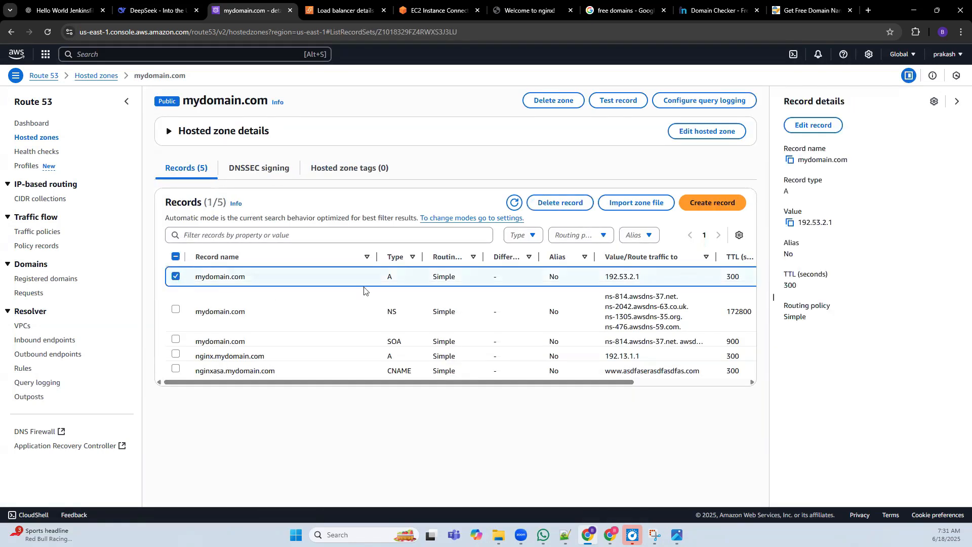
left_click(559, 203)
left_click(609, 371)
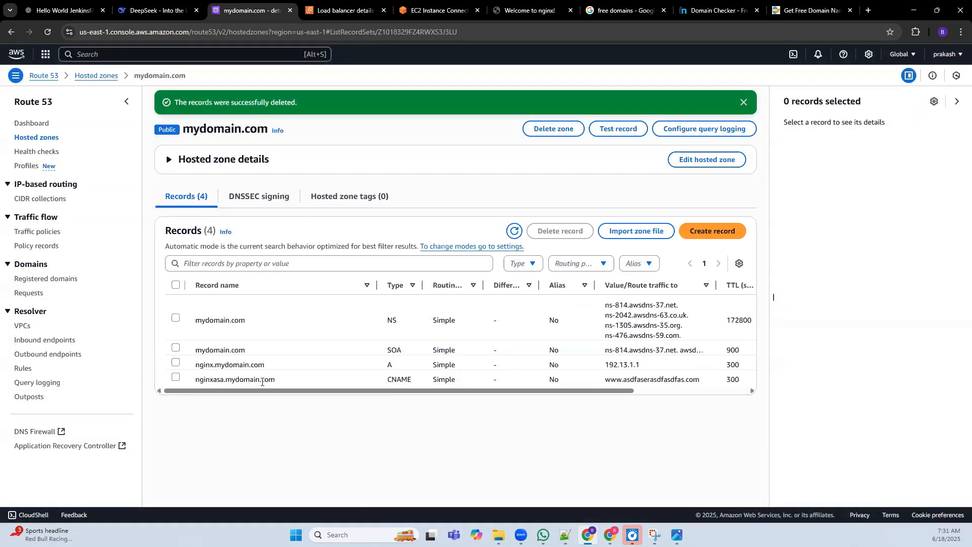
Delete the nginxasa.mydomain.com CNAME record and the nginx.mydomain.com A record
left_click(176, 377)
left_click(559, 231)
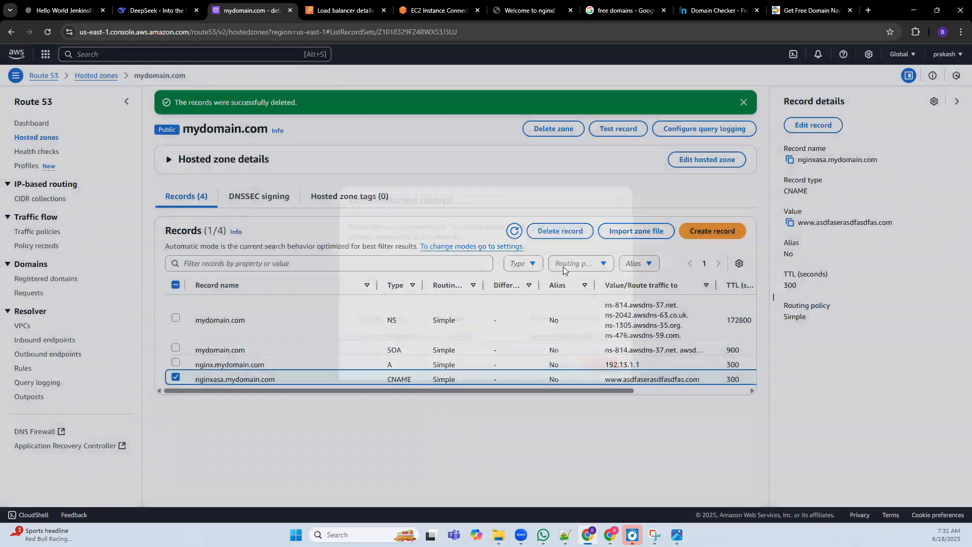
left_click(598, 373)
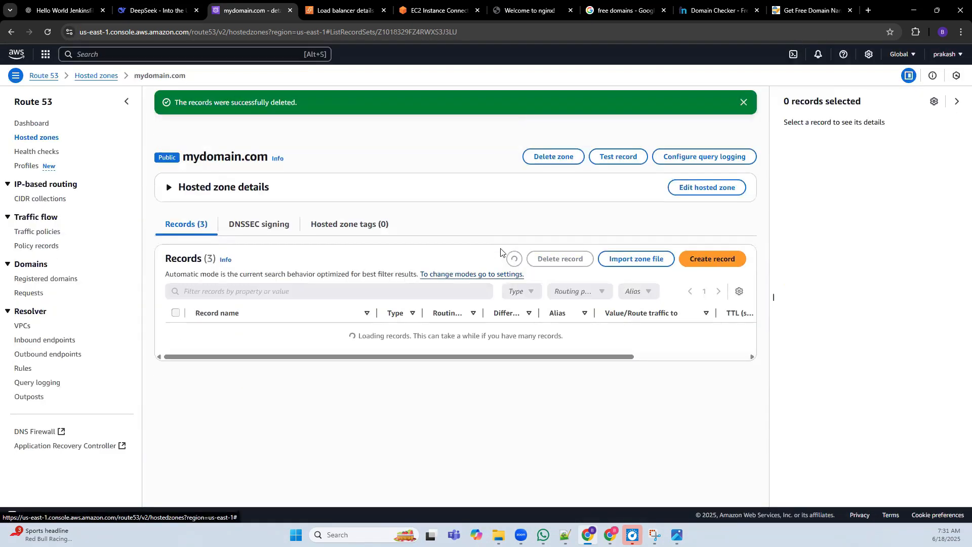
left_click(559, 157)
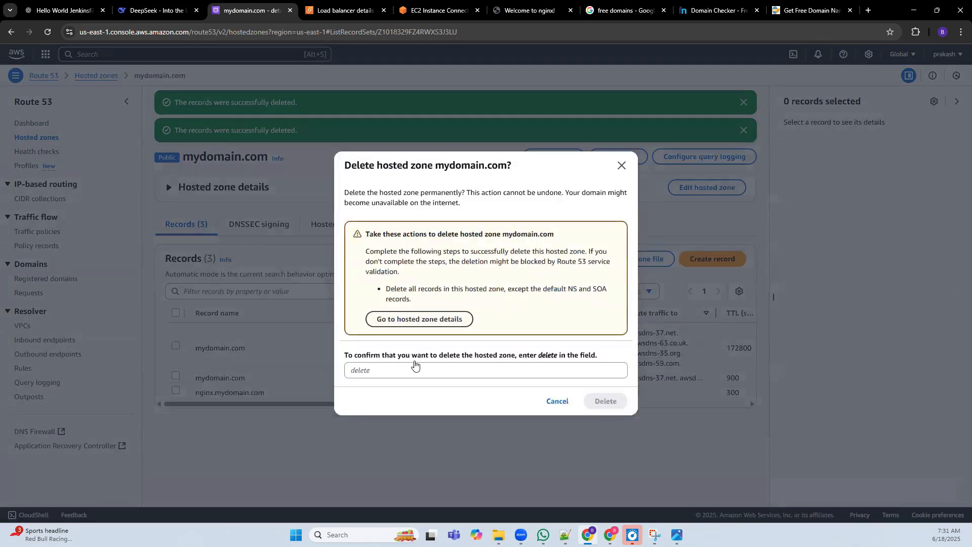
left_click(555, 400)
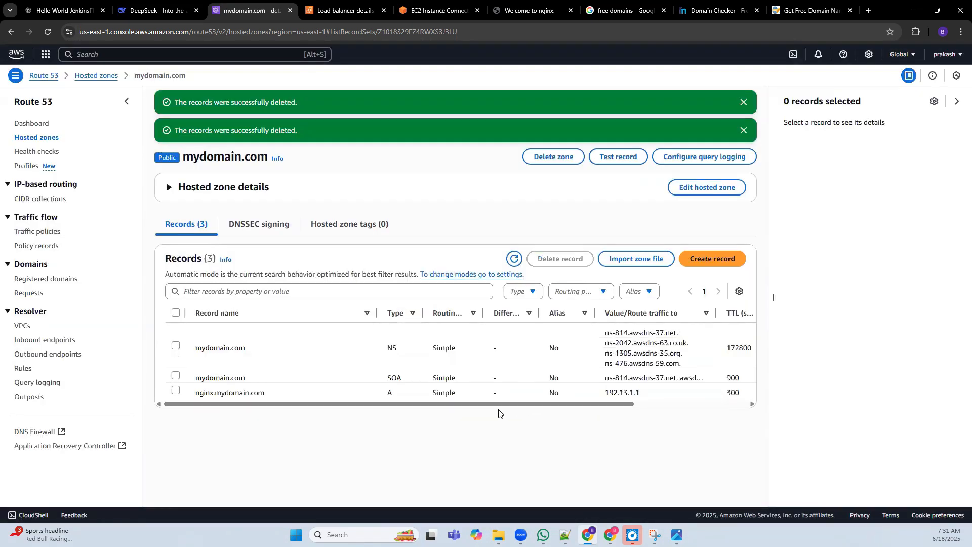
left_click(176, 390)
left_click(566, 259)
left_click(592, 370)
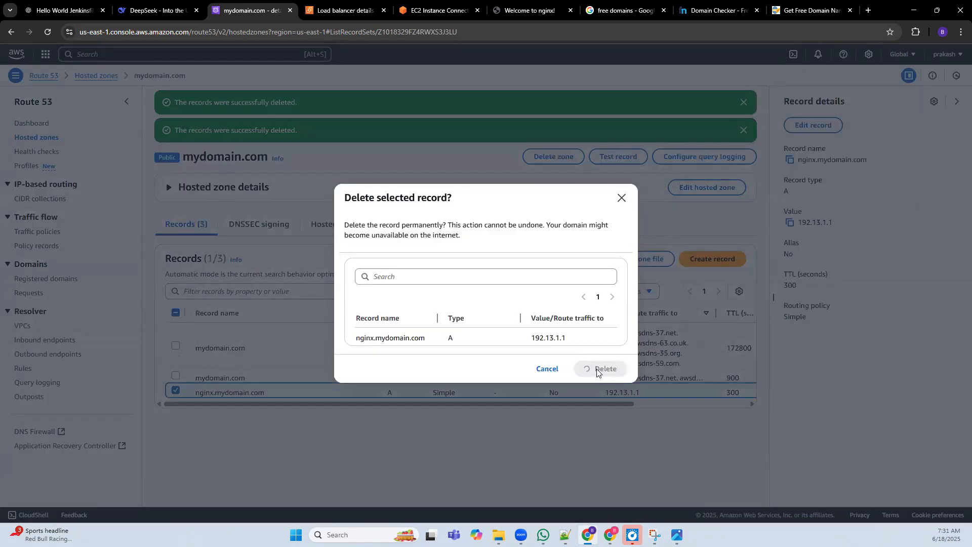
Delete the mydomain.com hosted zone, confirming with "delete"
left_click(554, 184)
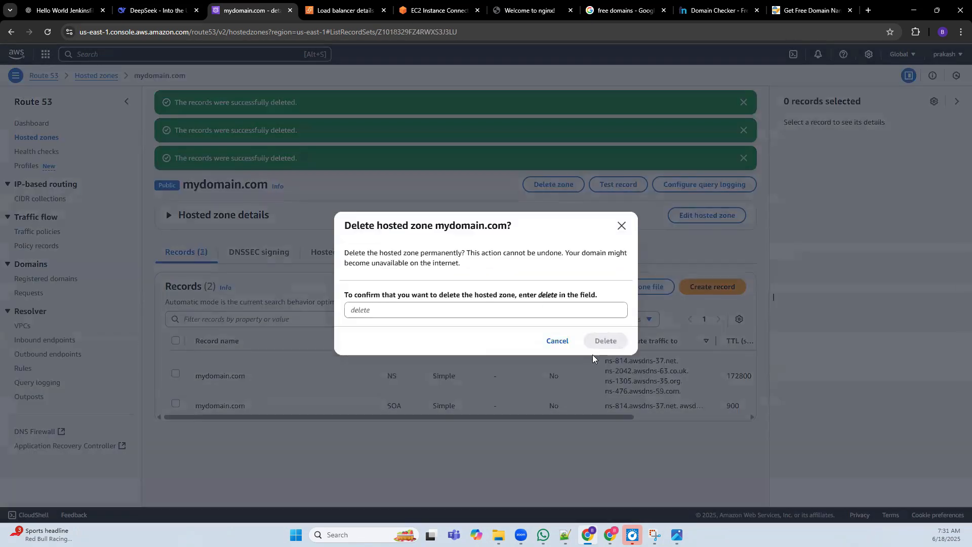
left_click(528, 311)
type("delete")
left_click(605, 341)
Open the Route 53 dashboard and check whether the domain asdfsadf.com is available to register
left_click(32, 123)
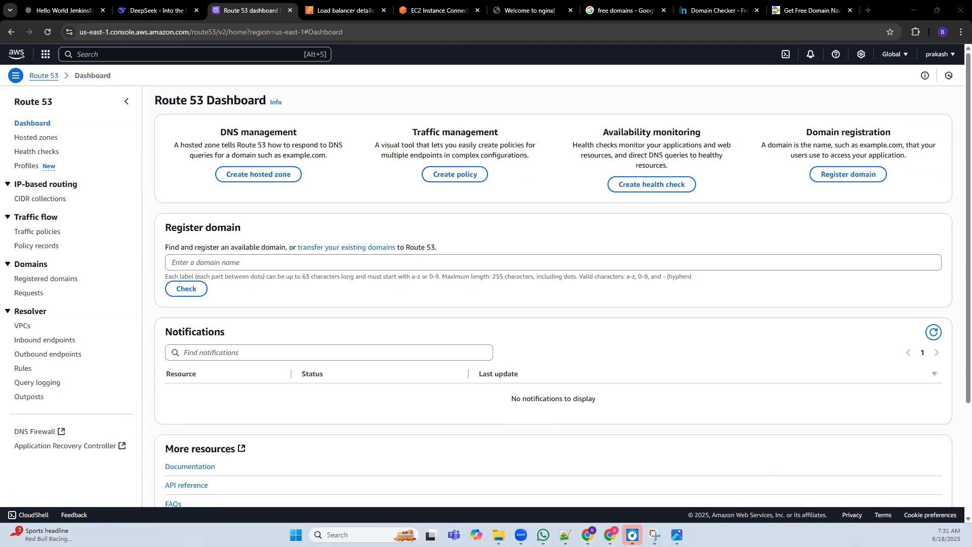
left_click(302, 215)
triple_click(181, 229)
left_click(214, 260)
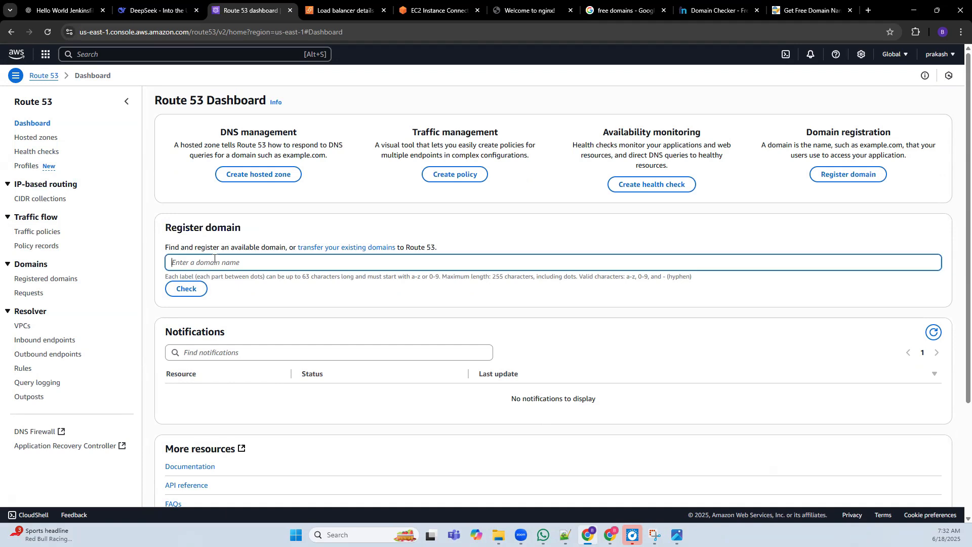
type("asdfsadf.com")
left_click(185, 288)
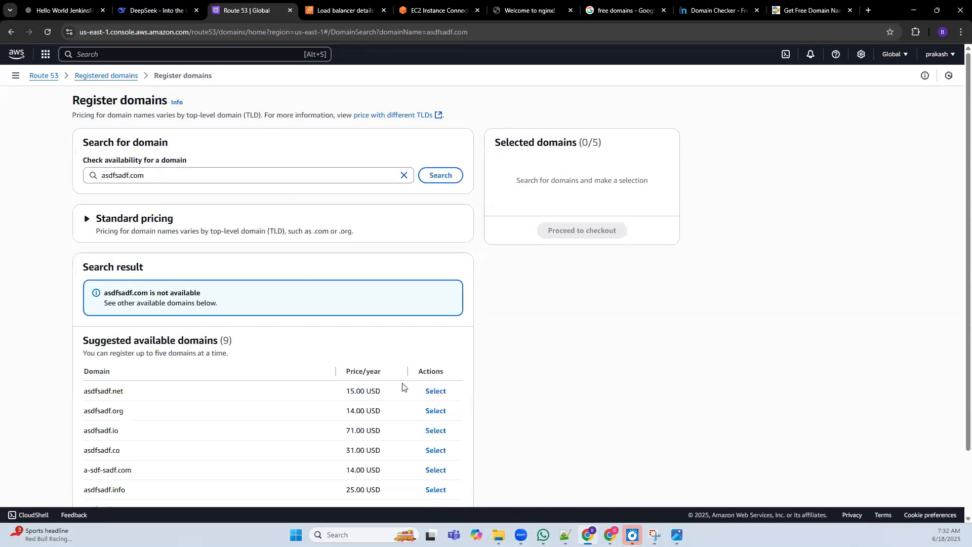
Examine the yearly prices of the suggested alternative domains, such as asdfsadf.net and asdfsadf.org
scroll(348, 308, "down", 3)
triple_click(349, 314)
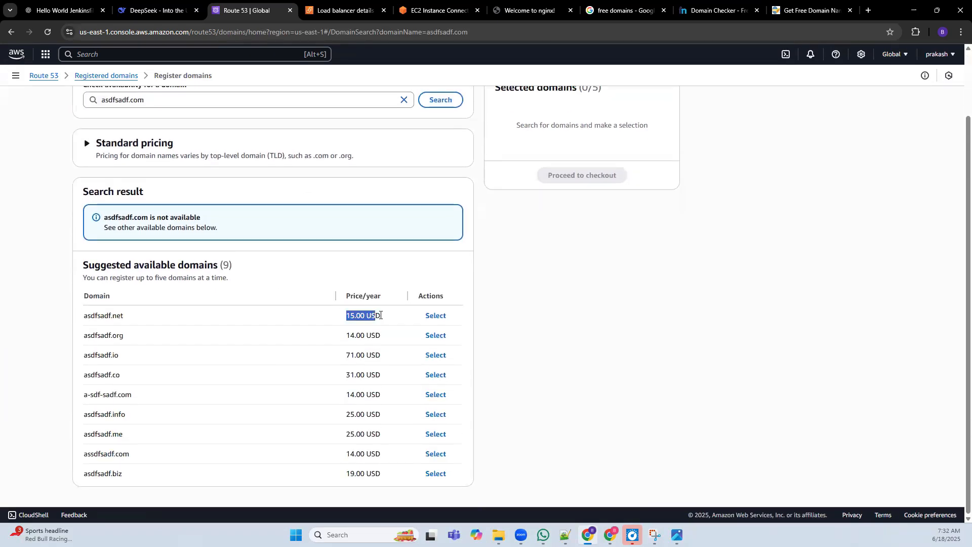
double_click(354, 335)
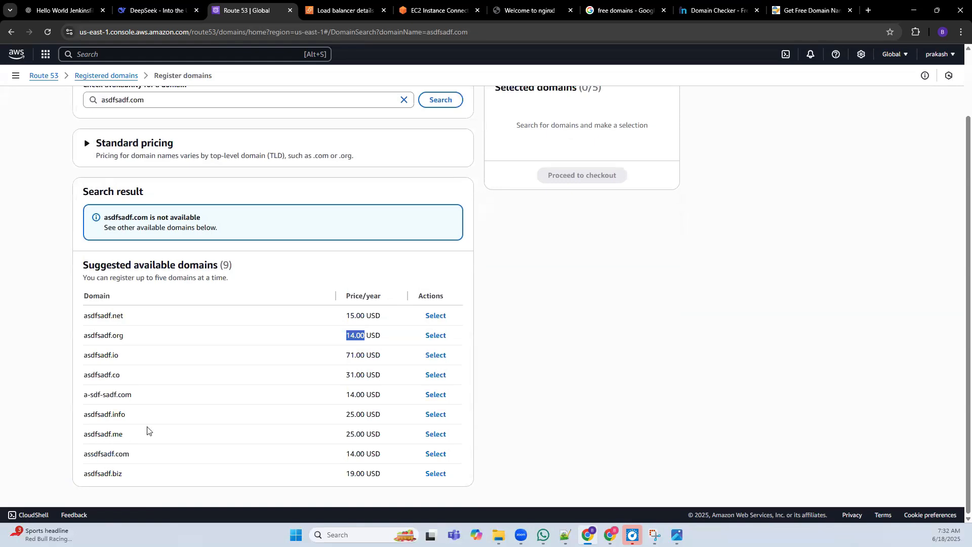
scroll(344, 353, "up", 3)
left_click_drag(180, 181, 62, 169)
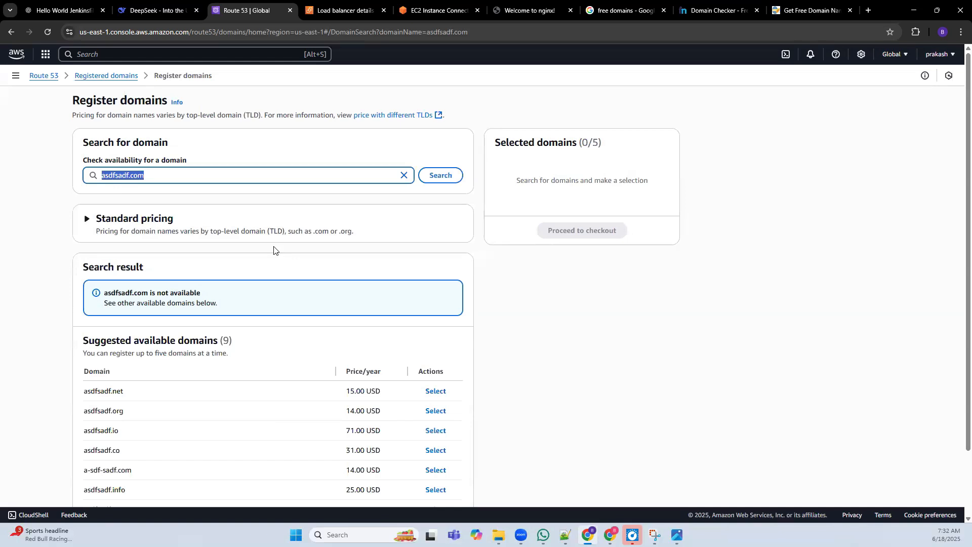
left_click(661, 327)
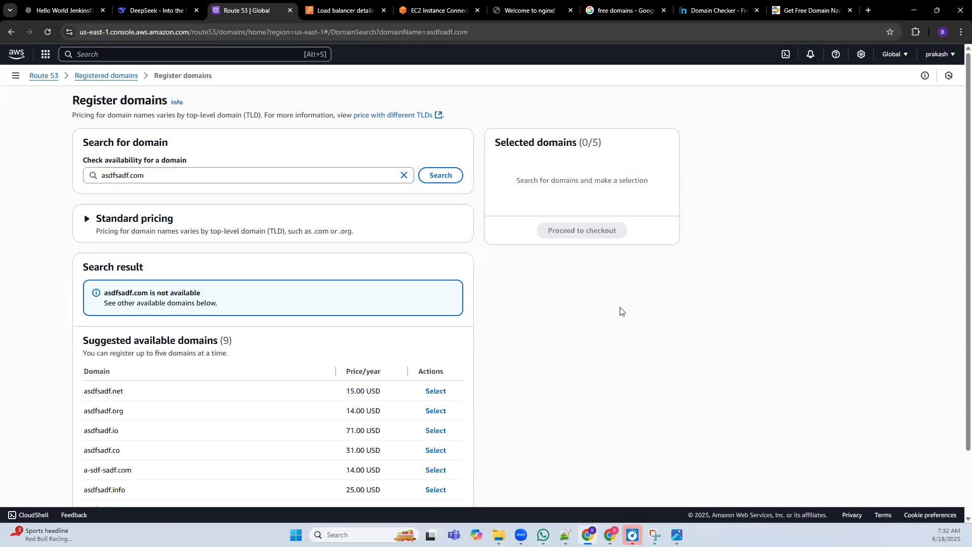
View the registered domains and hosted zones lists, and load asdfsadf.com in a new browser tab
left_click(92, 77)
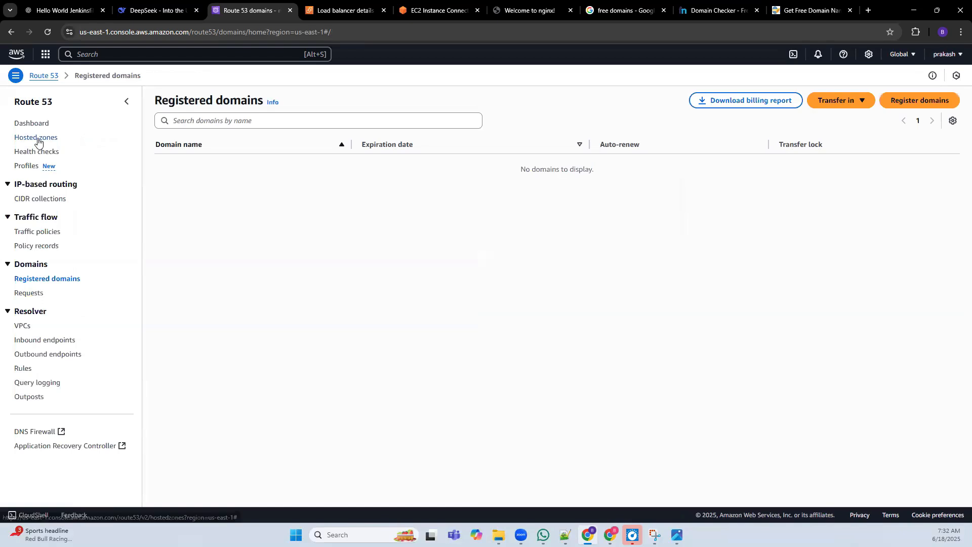
left_click(44, 139)
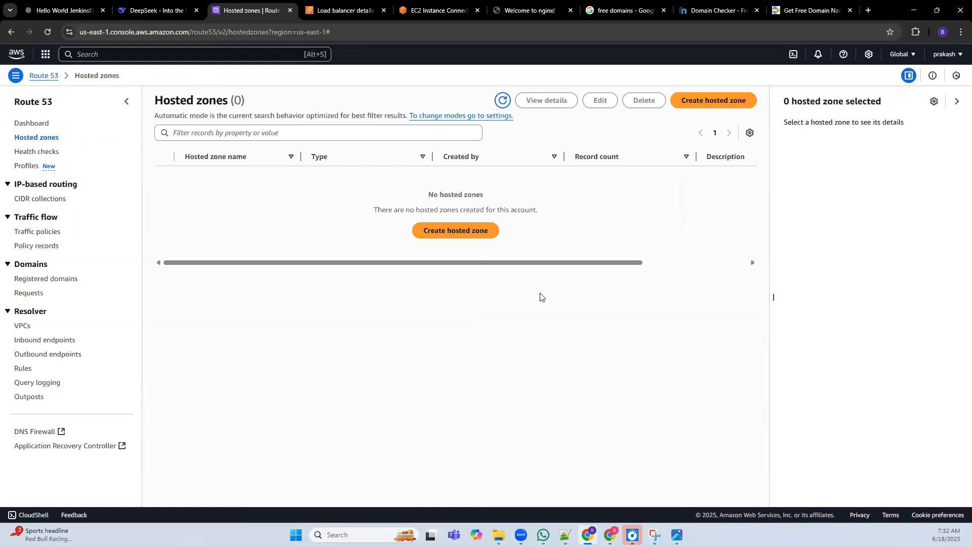
key("ctrl+t")
type("asdfsadf.com")
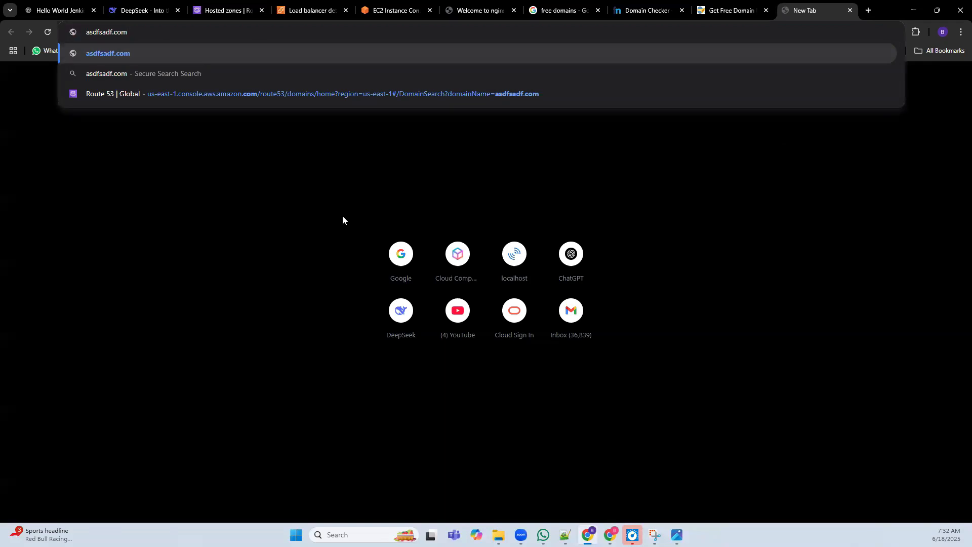
key("Return")
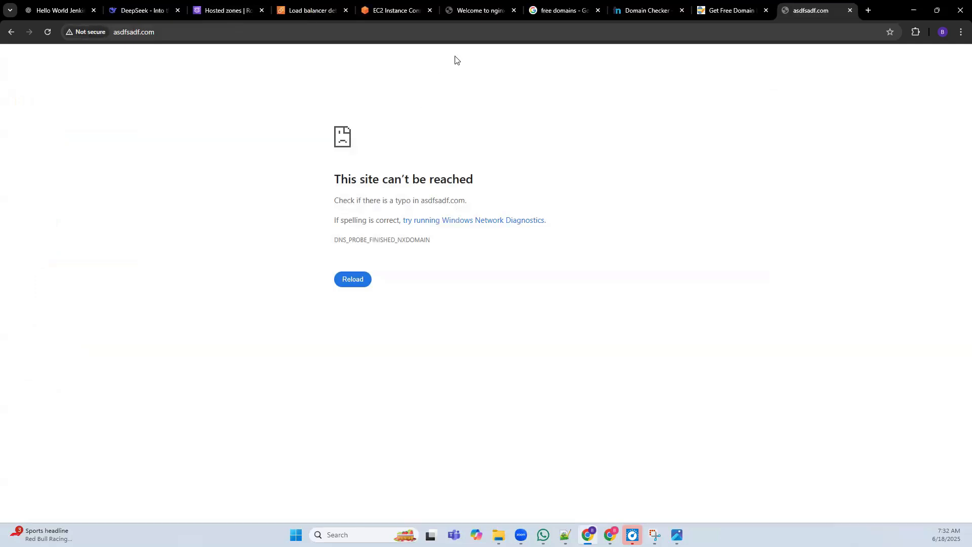
Reload the EC2 instance's nginx page, place its tab beside the asdfsadf.com tab, and compare the two sites
left_click(481, 11)
left_click(484, 31)
key("Return")
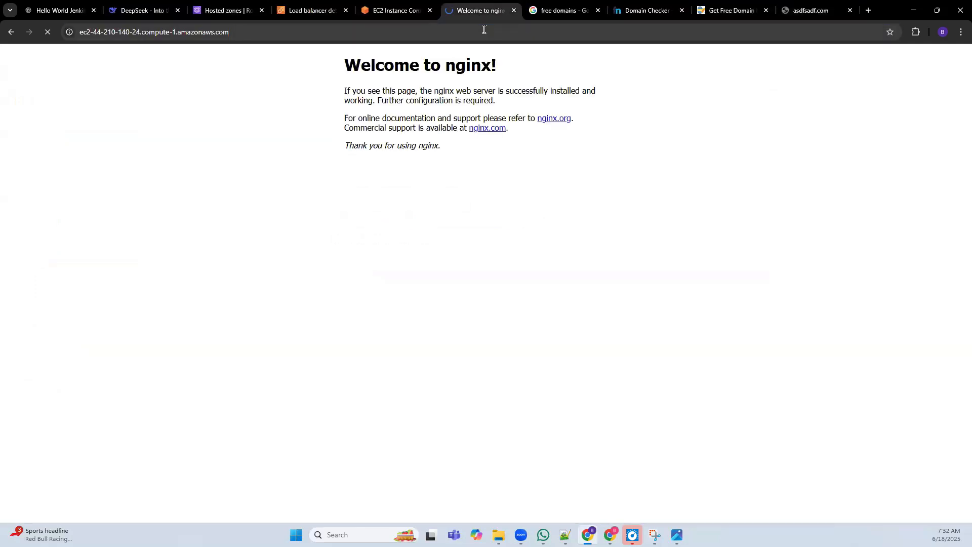
left_click_drag(477, 7, 724, 11)
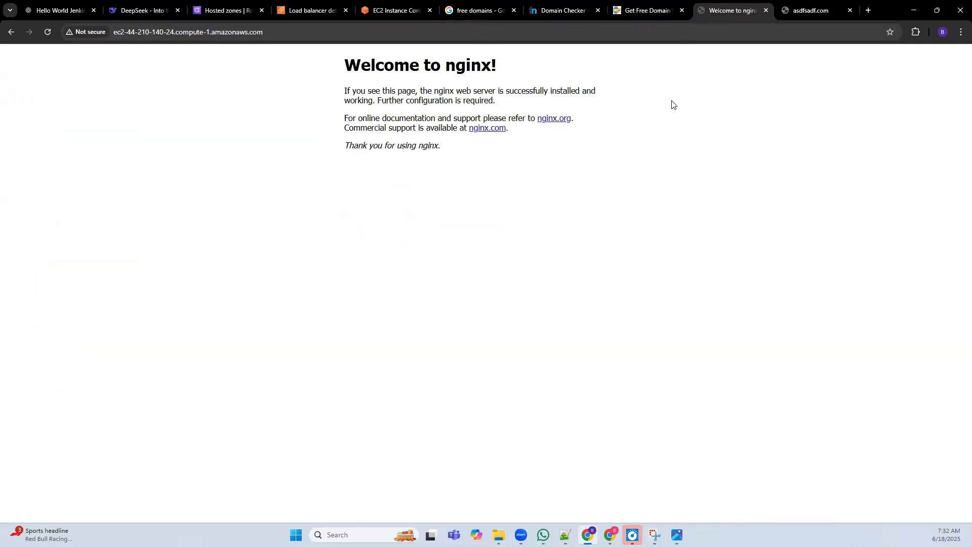
left_click(810, 11)
left_click(139, 33)
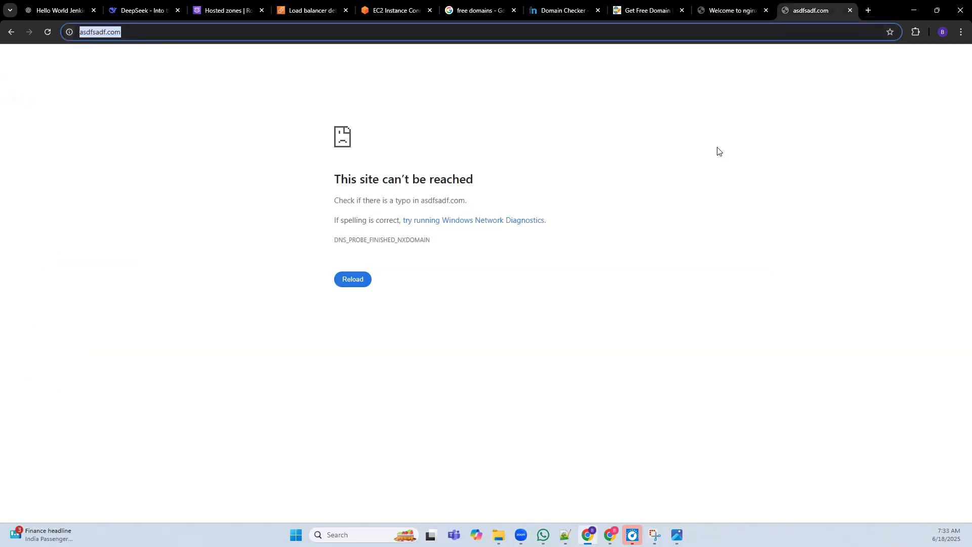
left_click(696, 144)
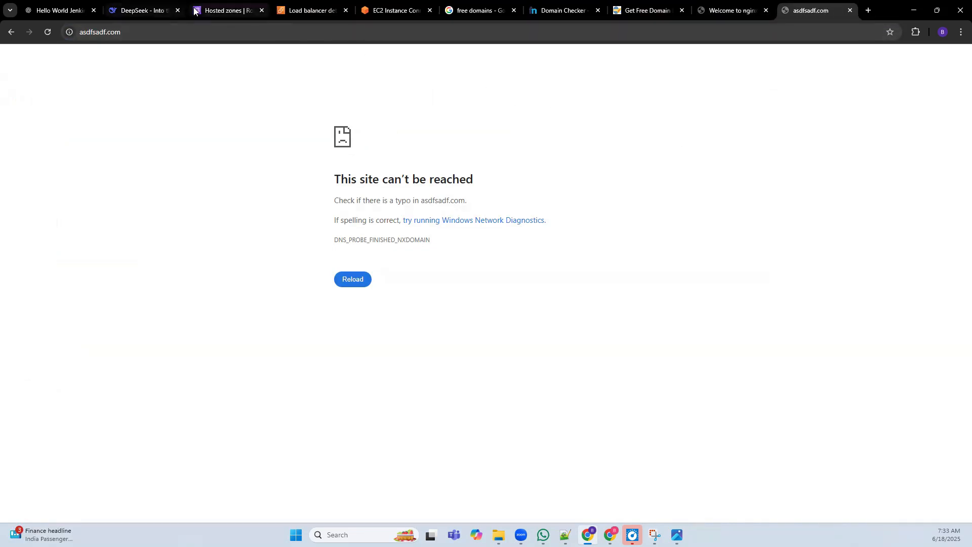
Return to the Route 53 console and open its dashboard
left_click(218, 11)
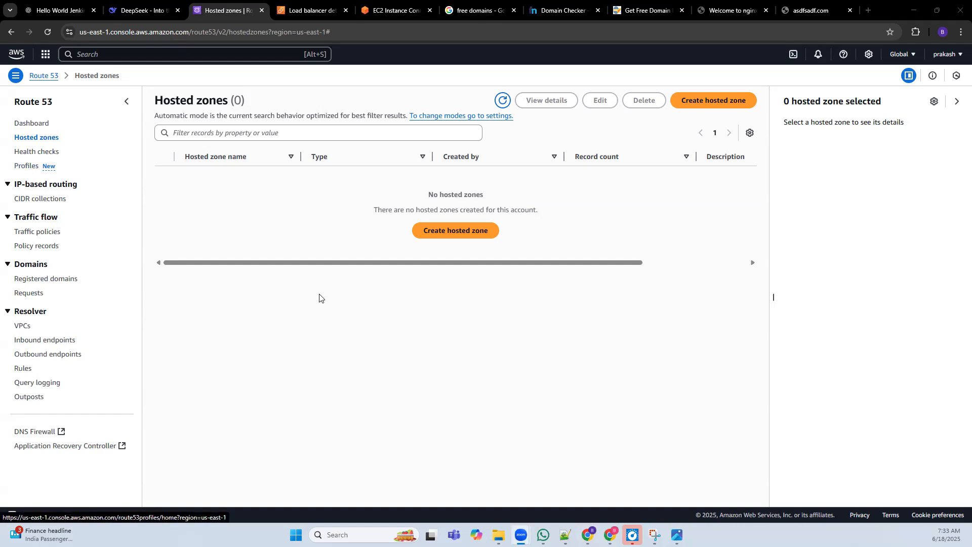
left_click(32, 123)
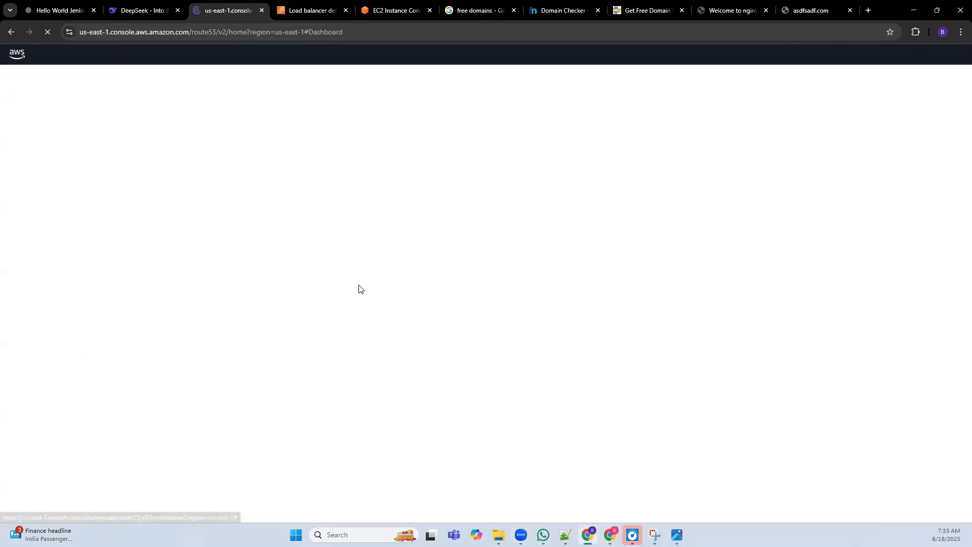